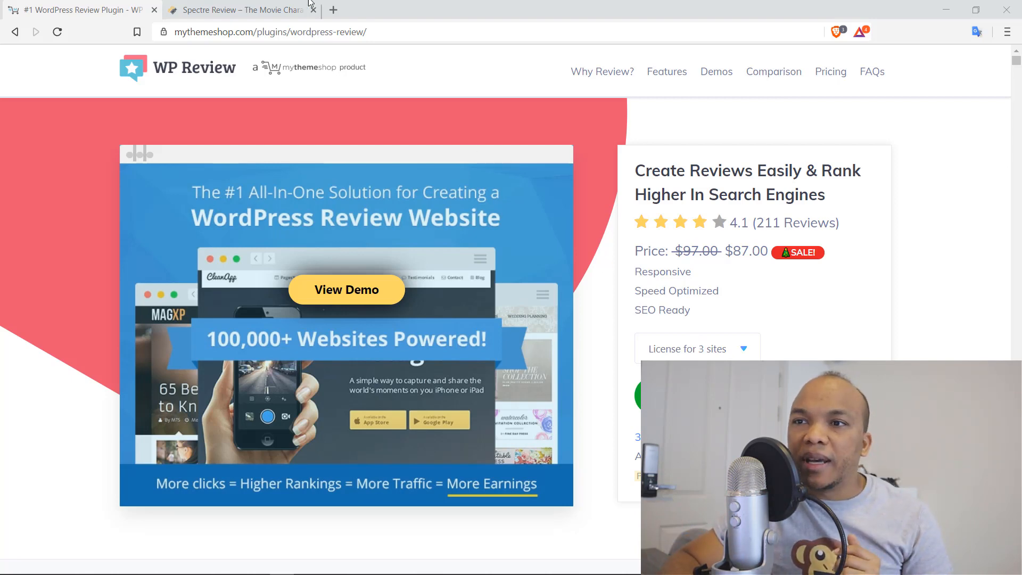
Step: Examine the review box in the published Spectre Review post, including its movie details, star ratings and summary
left_click(269, 6)
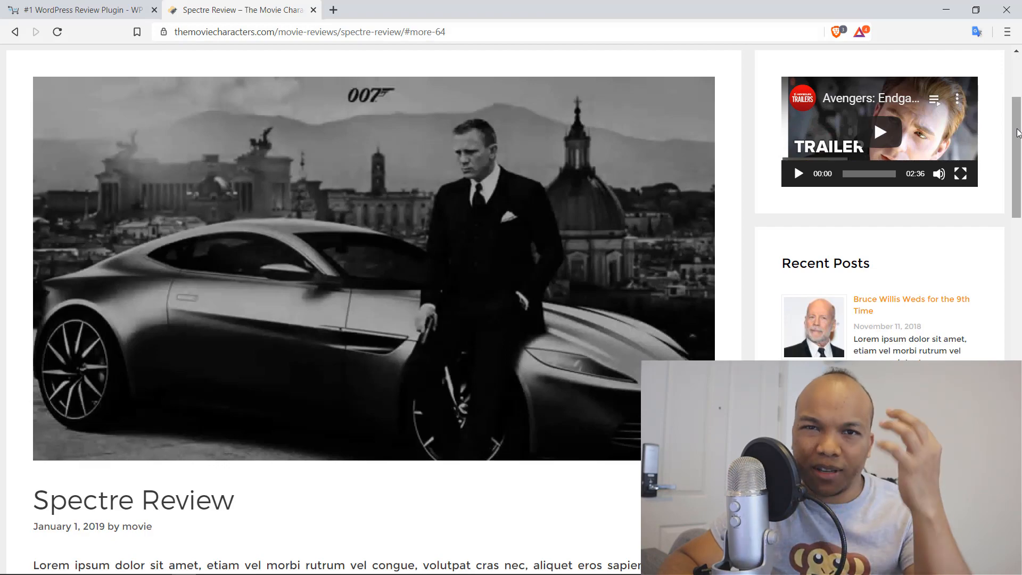
left_click_drag(1017, 133, 996, 340)
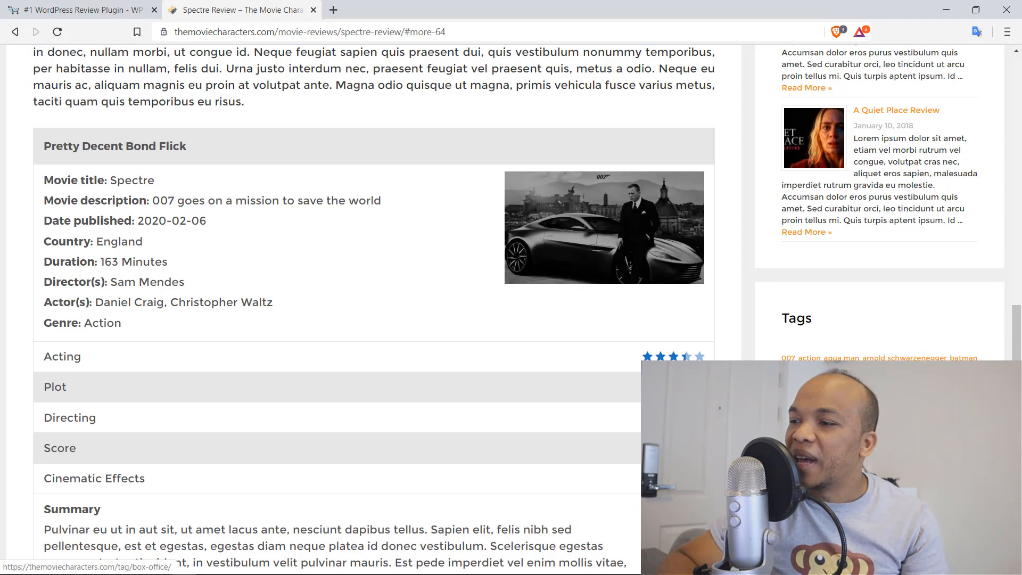
scroll(573, 432, "down", 3)
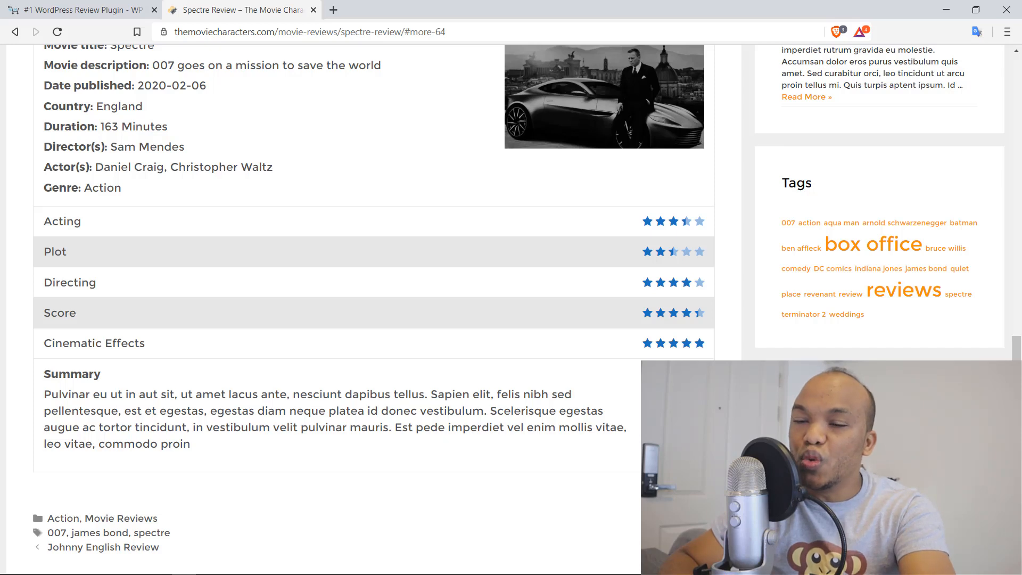
scroll(372, 303, "up", 1)
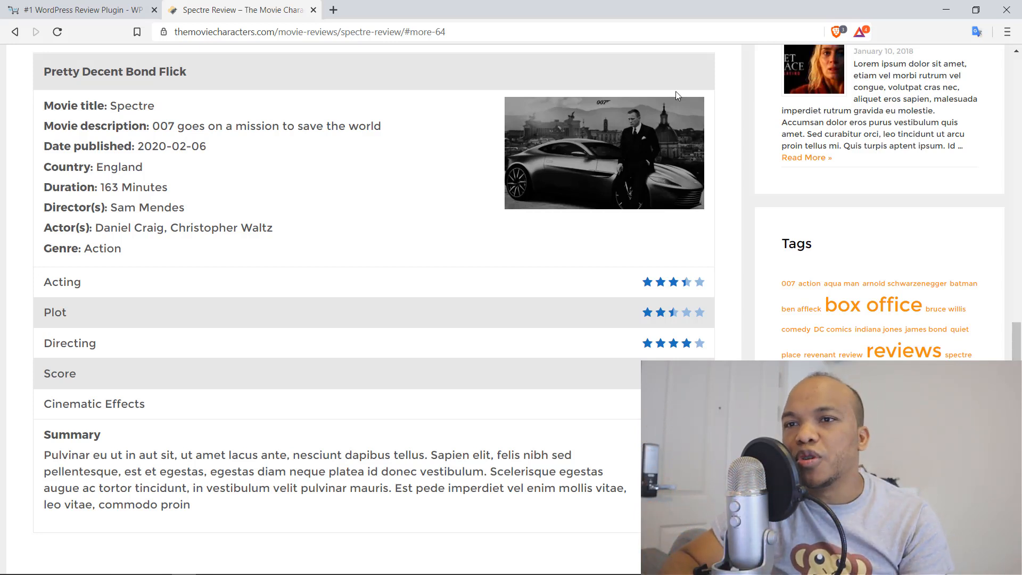
Step: Read through the WP Review features on the plugin's product page, including snippets, predefined designs and rating systems, and return to the Spectre review
left_click(92, 7)
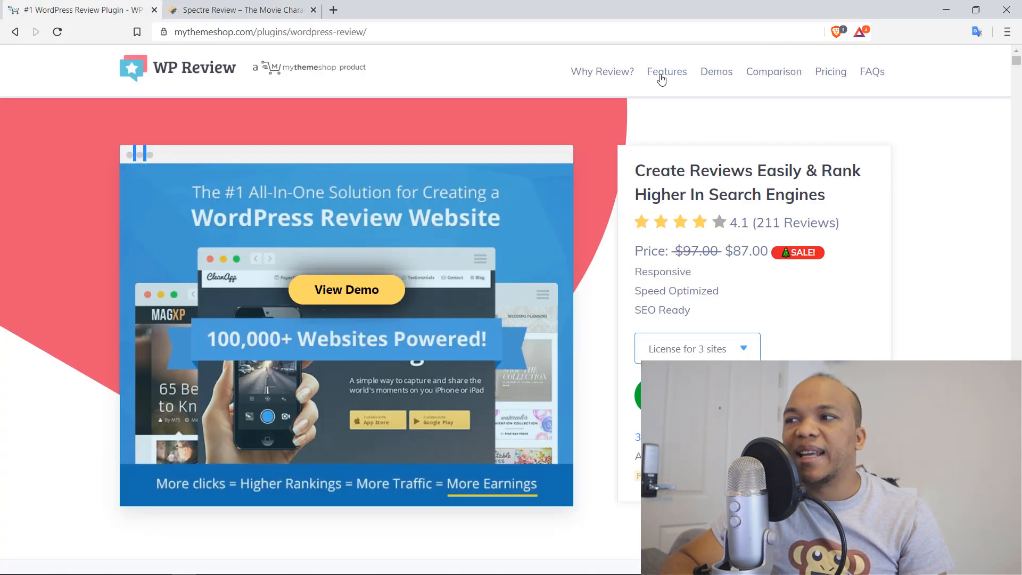
scroll(1020, 238, "down", 8)
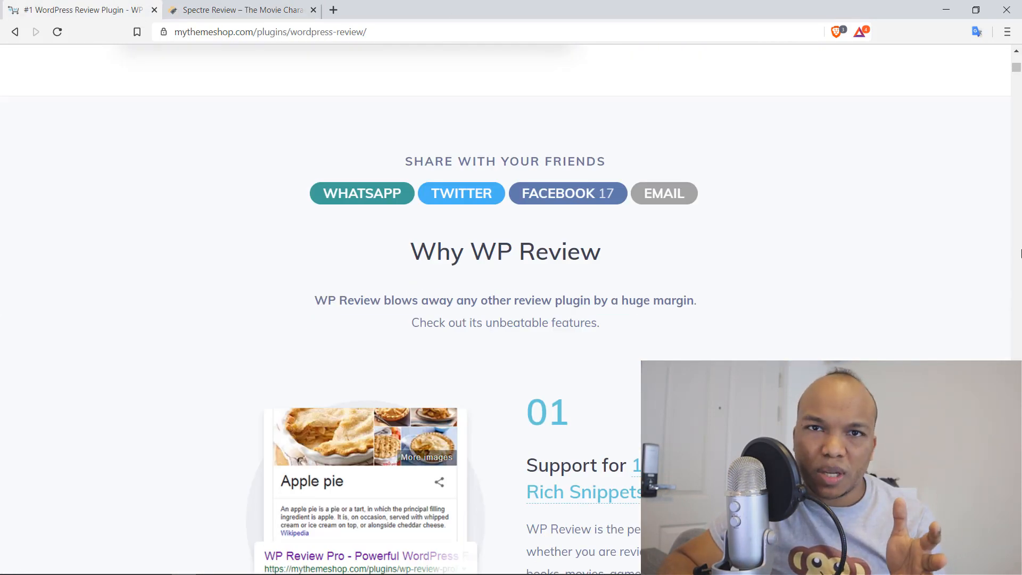
scroll(1020, 254, "down", 8)
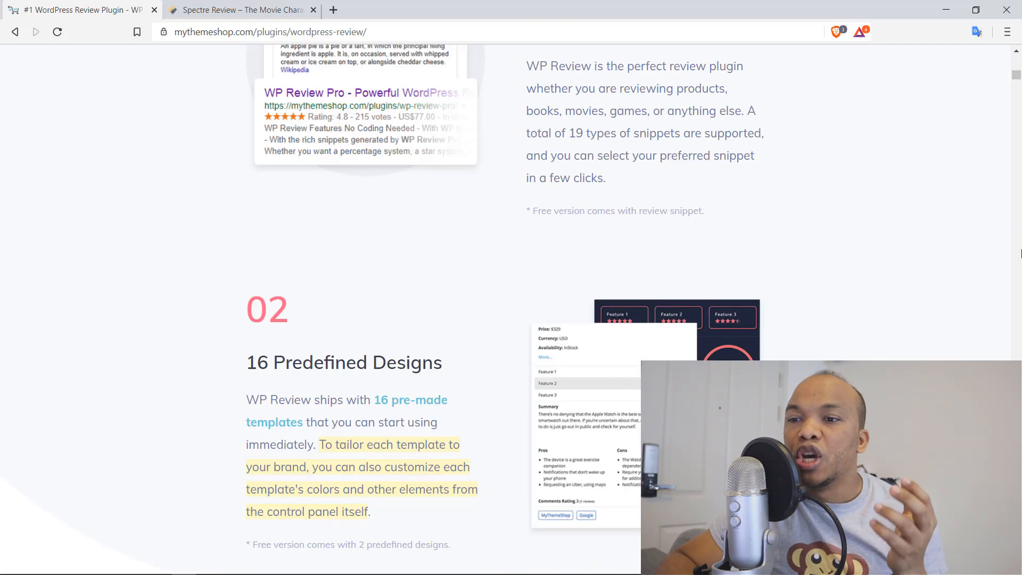
scroll(1020, 254, "down", 1)
scroll(1021, 254, "down", 8)
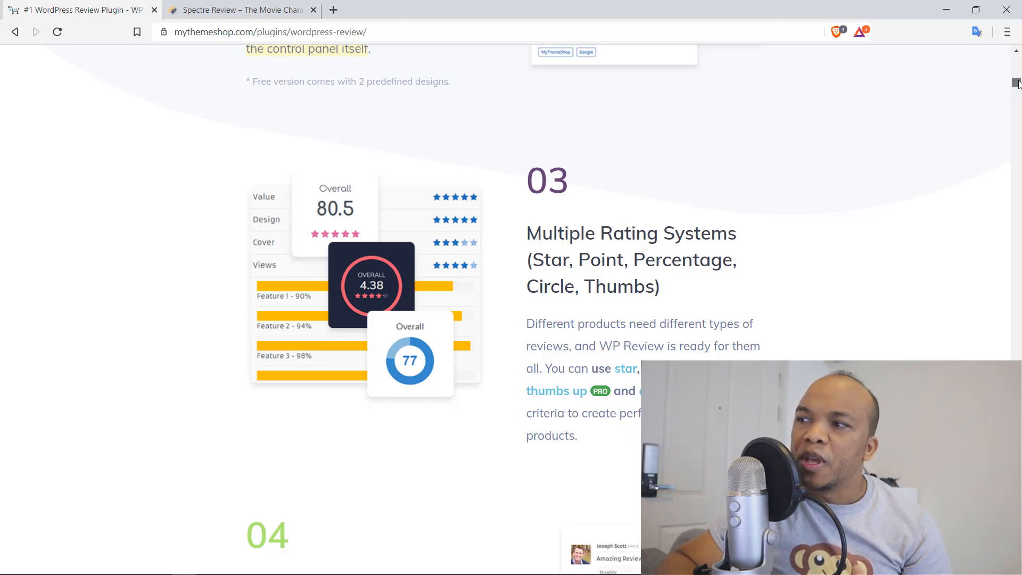
left_click_drag(1017, 83, 1016, 52)
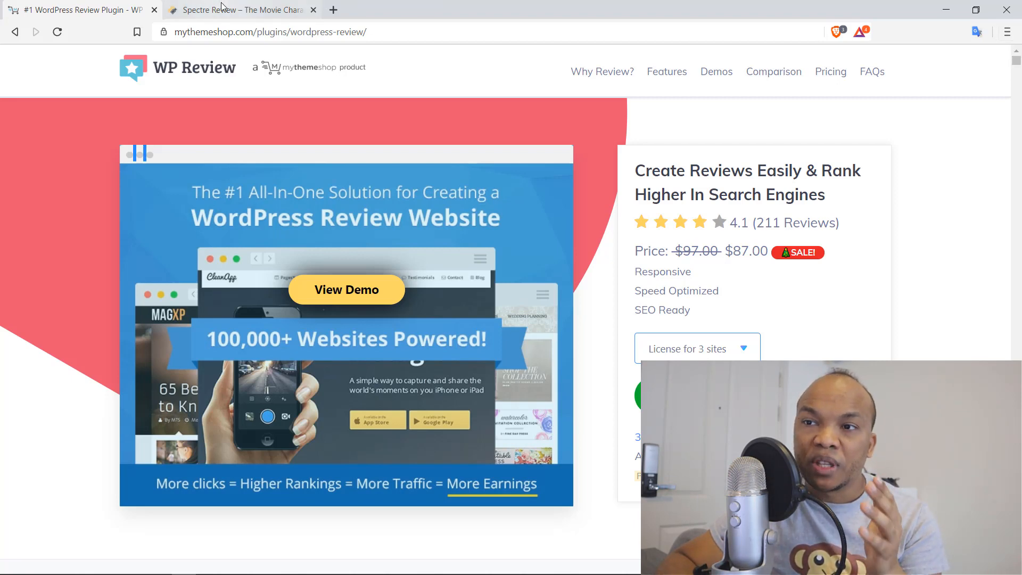
left_click(248, 11)
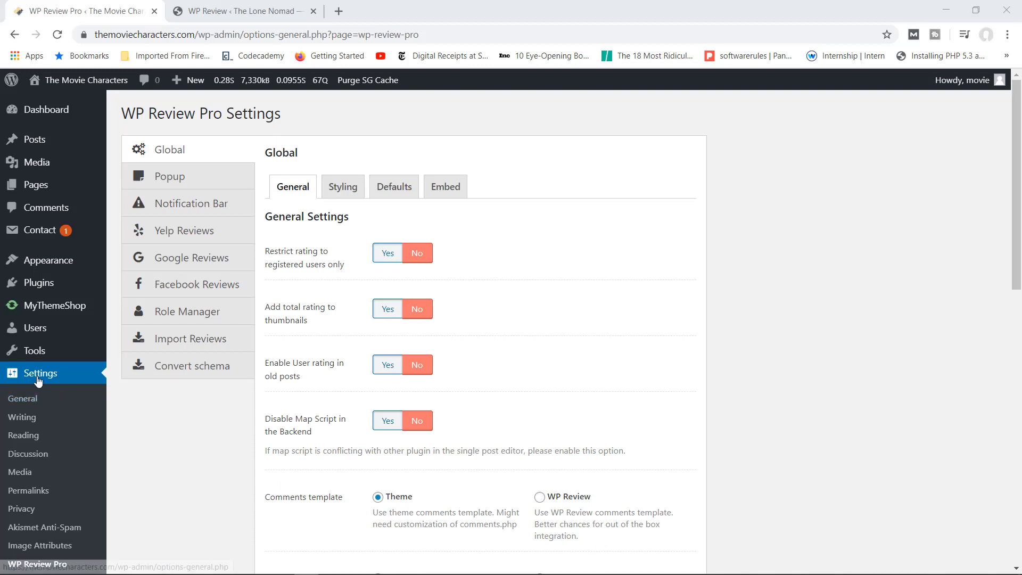
Step: Open the WP Review Pro settings and compare their general options with the free WP Review version on The Lone Nomad site
left_click(183, 515)
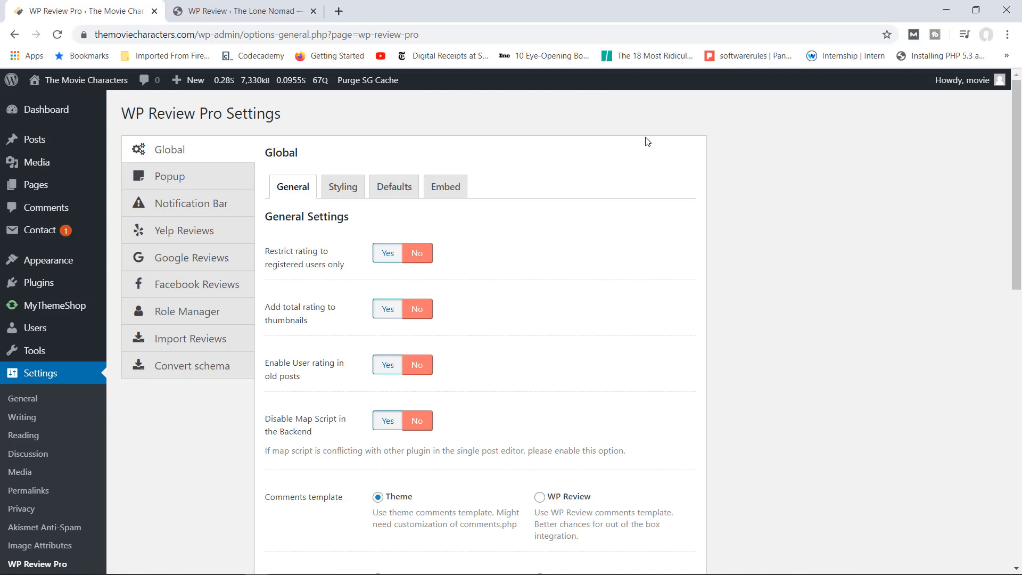
left_click(242, 11)
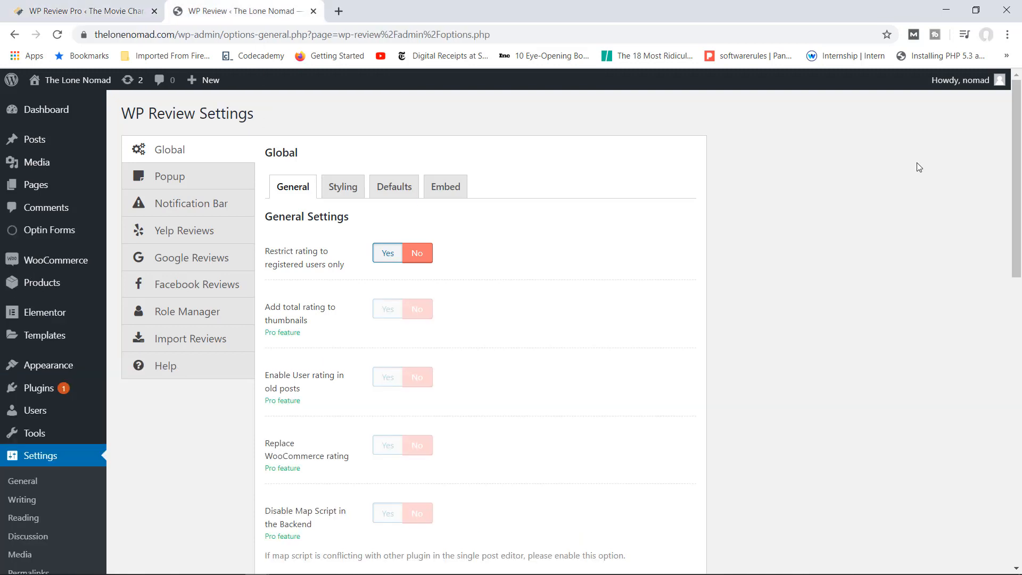
left_click_drag(1017, 148, 1018, 167)
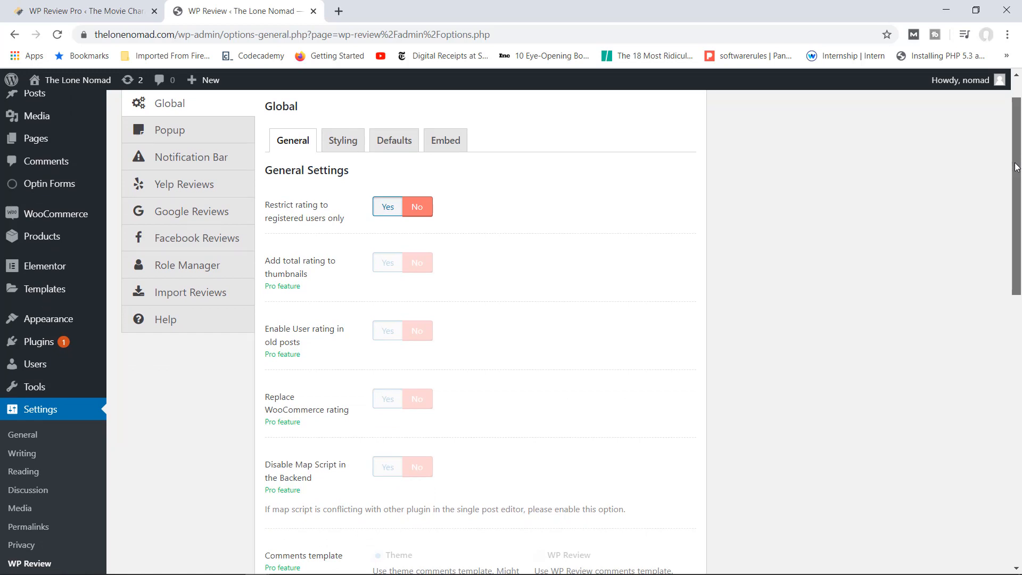
left_click_drag(1016, 167, 1013, 177)
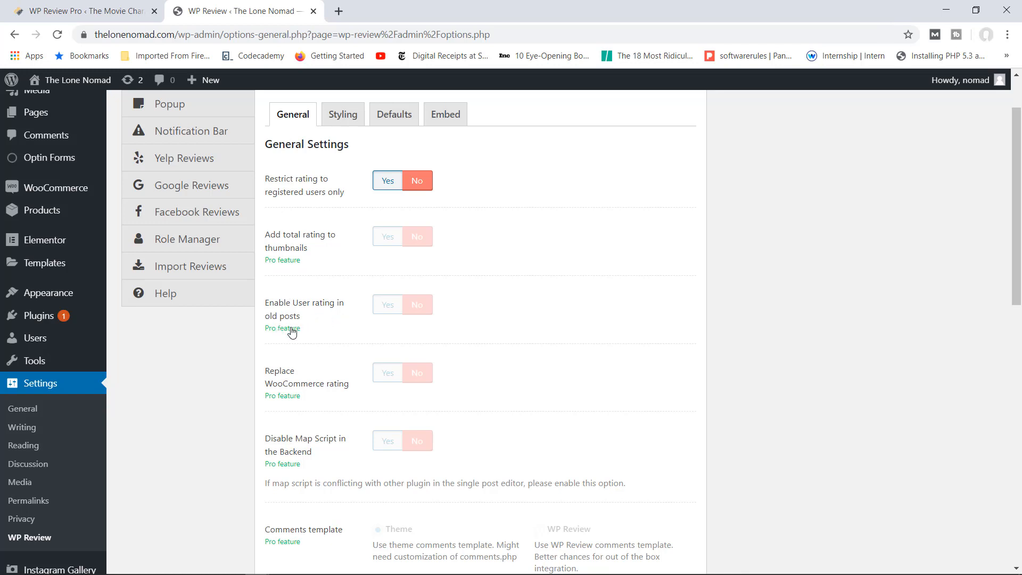
Step: Examine the free version's Popup and Notification Bar settings for Pro-only features, and return to the Global settings
left_click(170, 102)
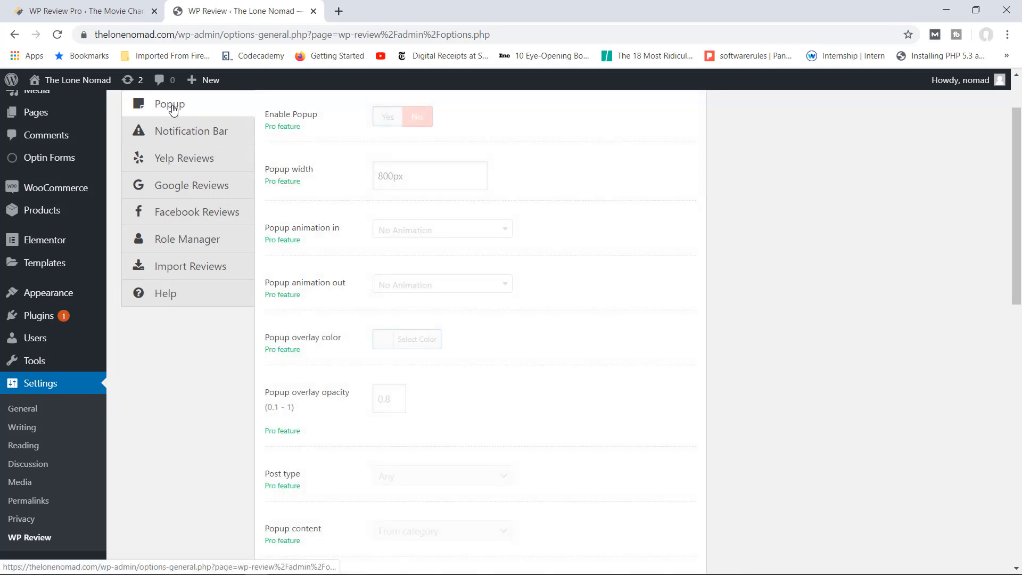
left_click(199, 133)
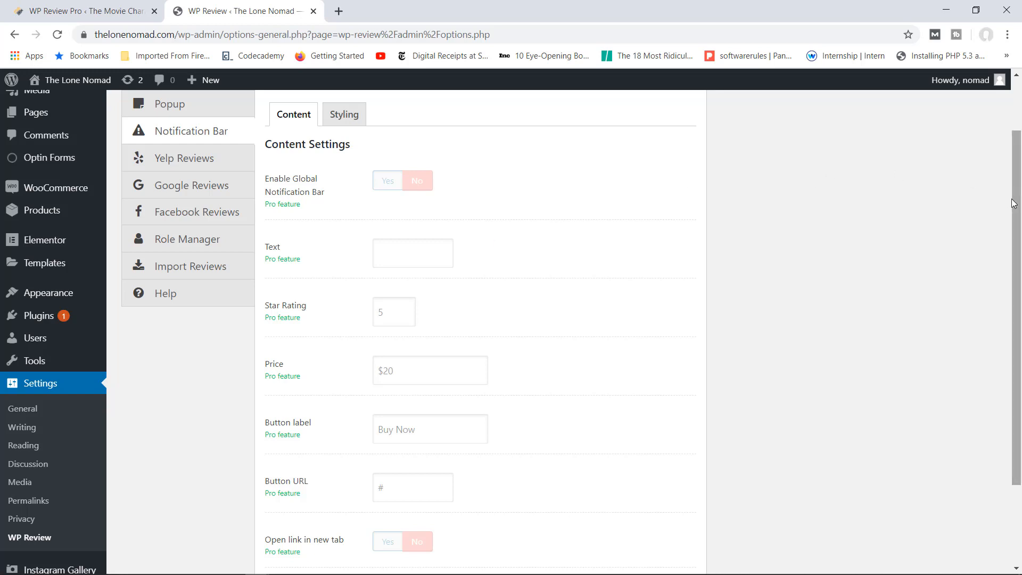
left_click_drag(1017, 200, 1020, 150)
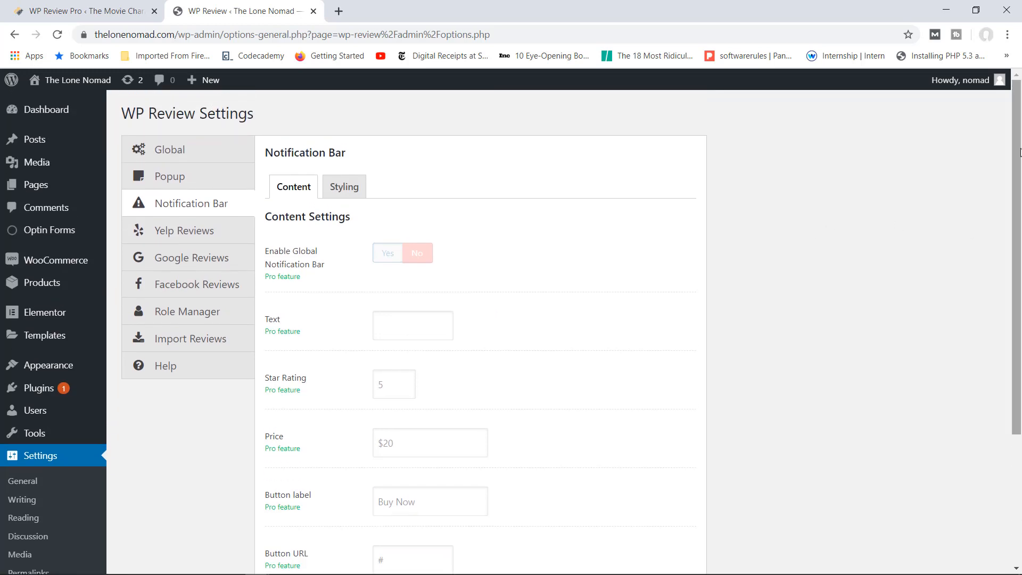
left_click(192, 156)
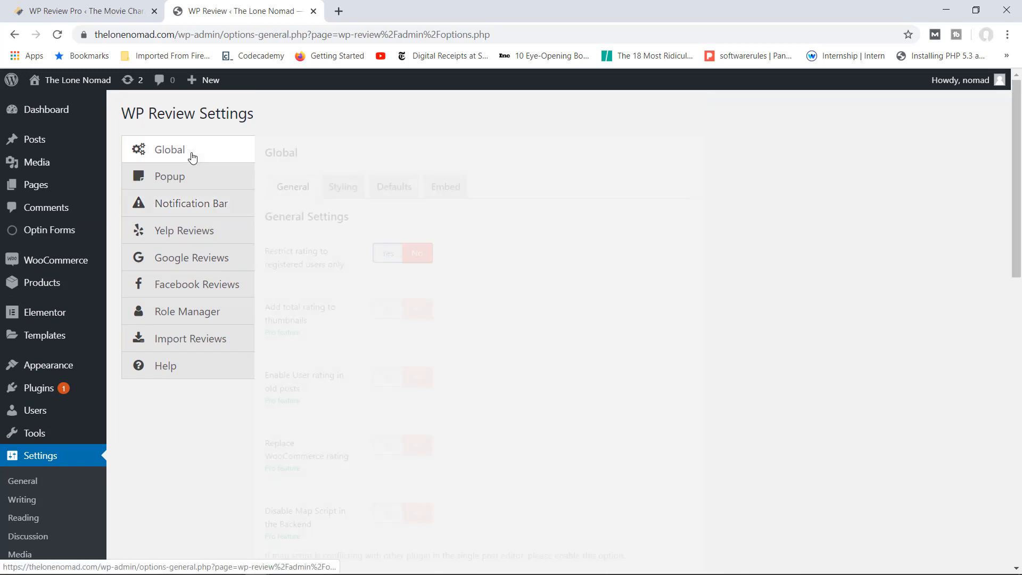
Step: Set Restrict rating to registered users only to Yes in The Movie Characters site's WP Review Pro settings
left_click(101, 10)
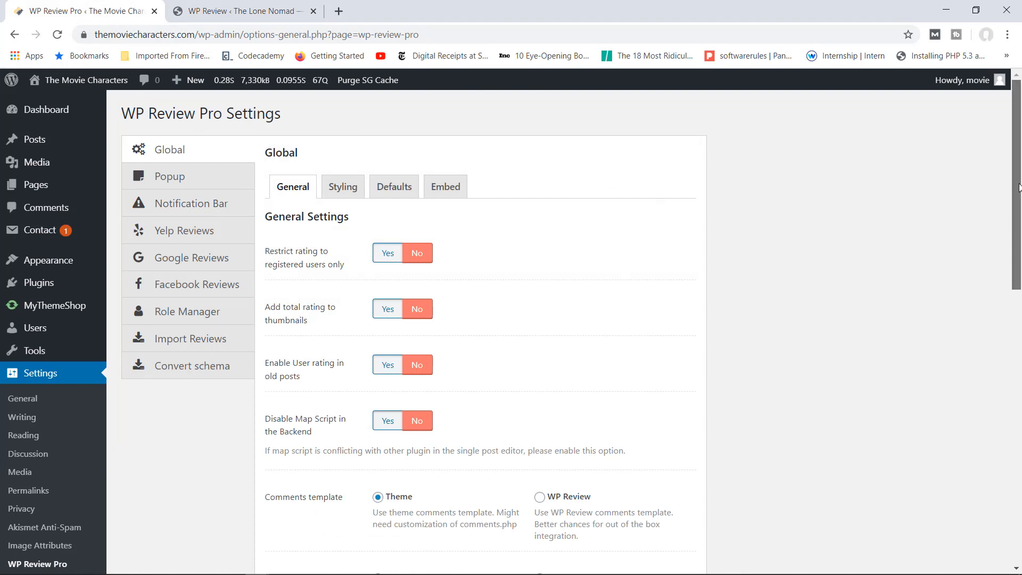
left_click_drag(1017, 187, 1017, 198)
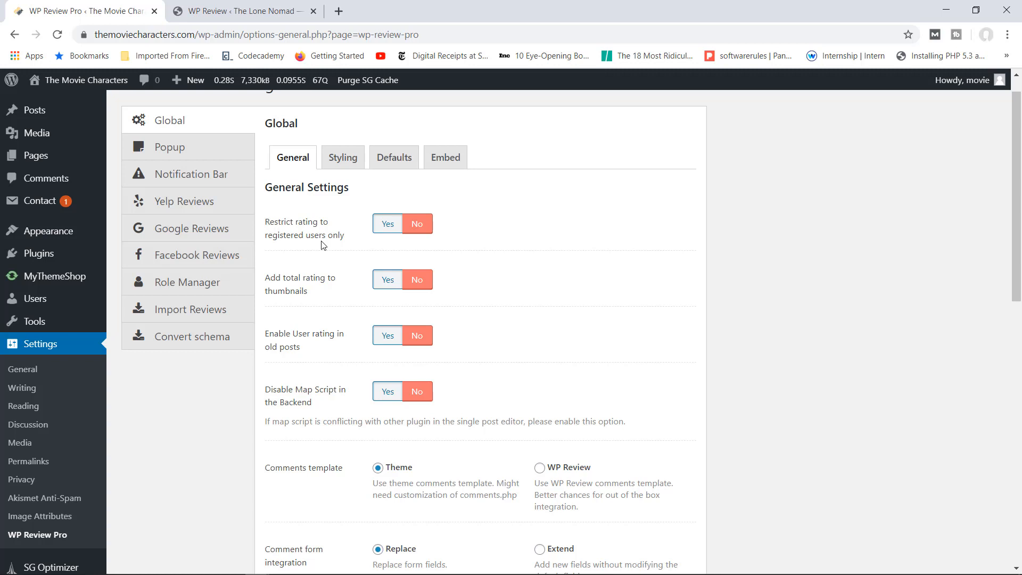
left_click(387, 228)
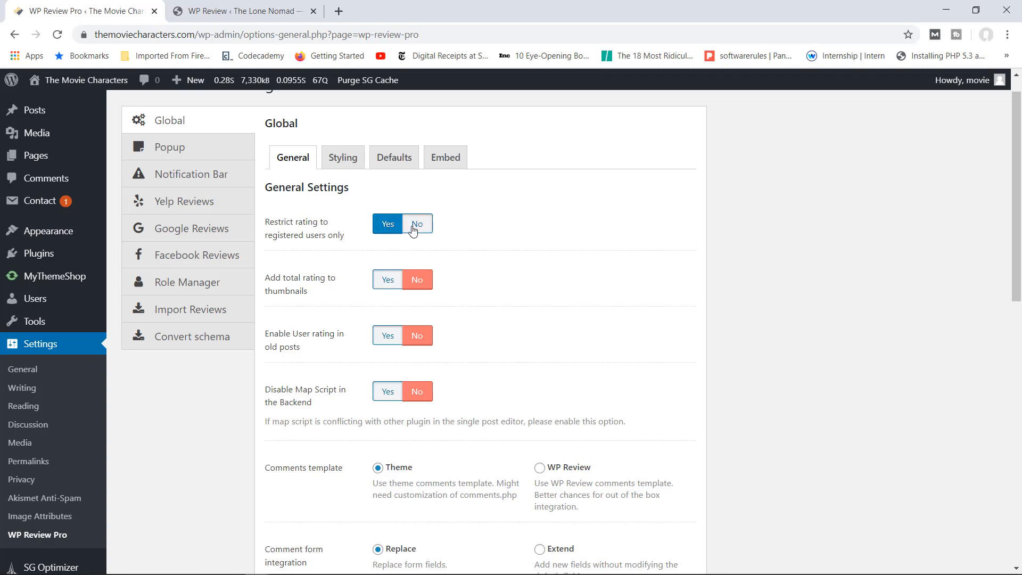
Step: Switch Disable Map Script in the Backend to Yes and back to No
left_click_drag(1013, 170, 1011, 252)
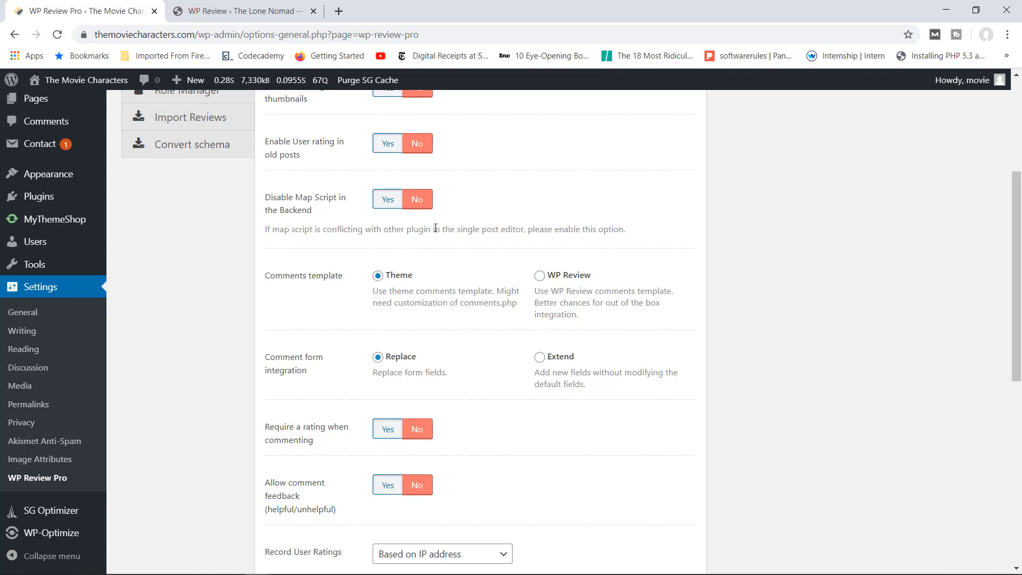
left_click(385, 205)
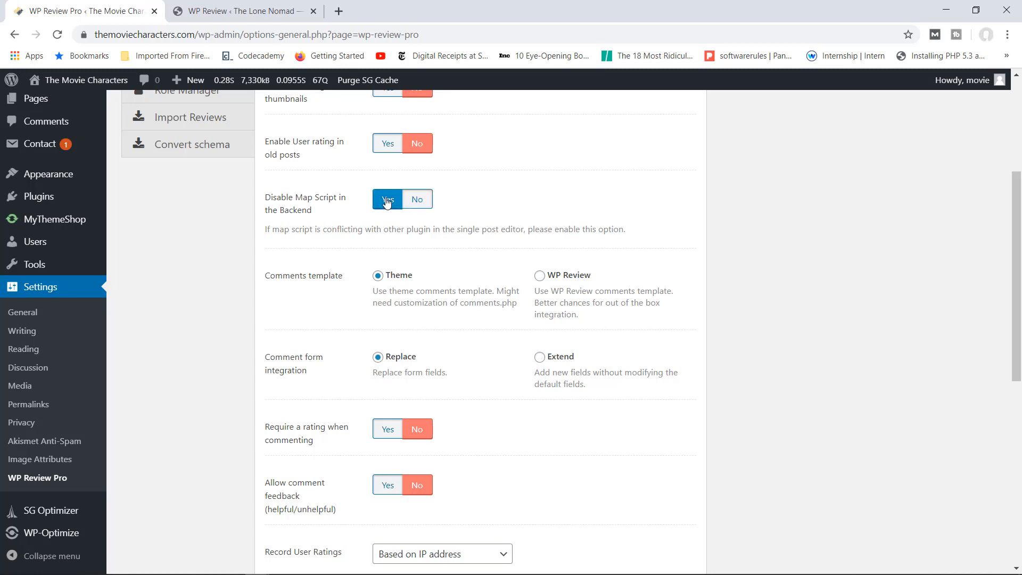
left_click(422, 207)
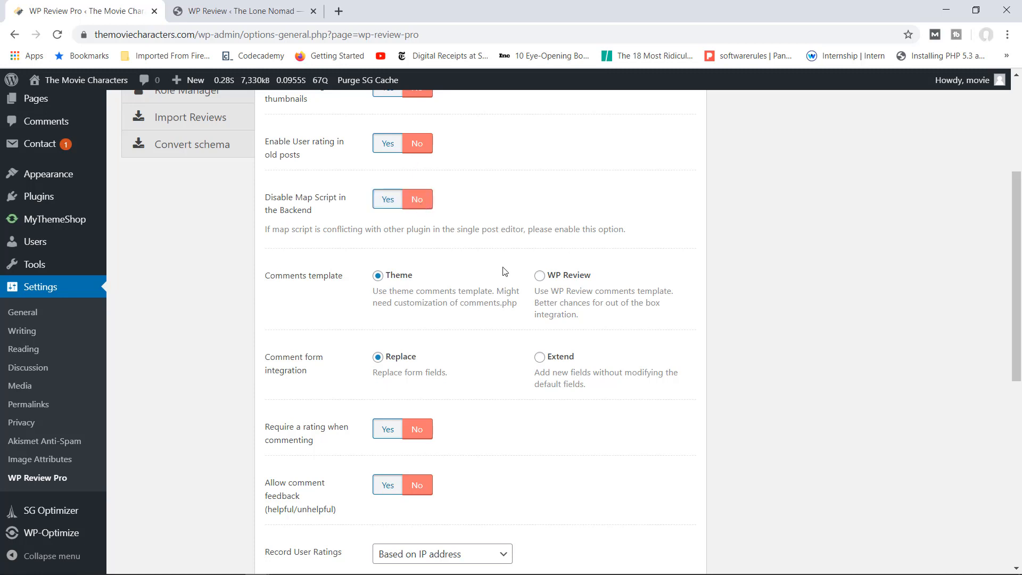
Step: Review the comment template and form settings, and check the available Record User Ratings options without changing the selection
scroll(1013, 227, "down", 1)
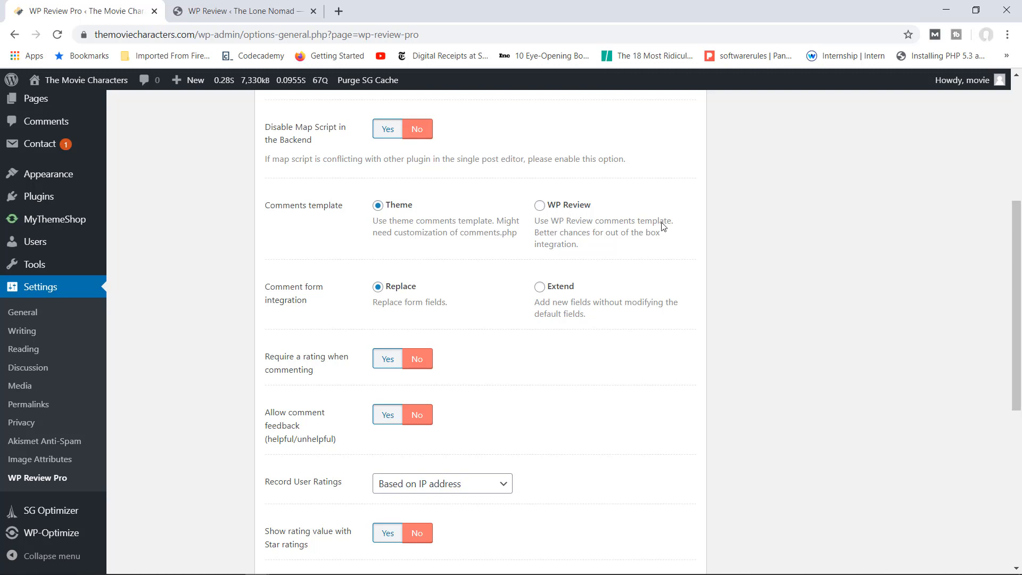
left_click_drag(1017, 234, 966, 340)
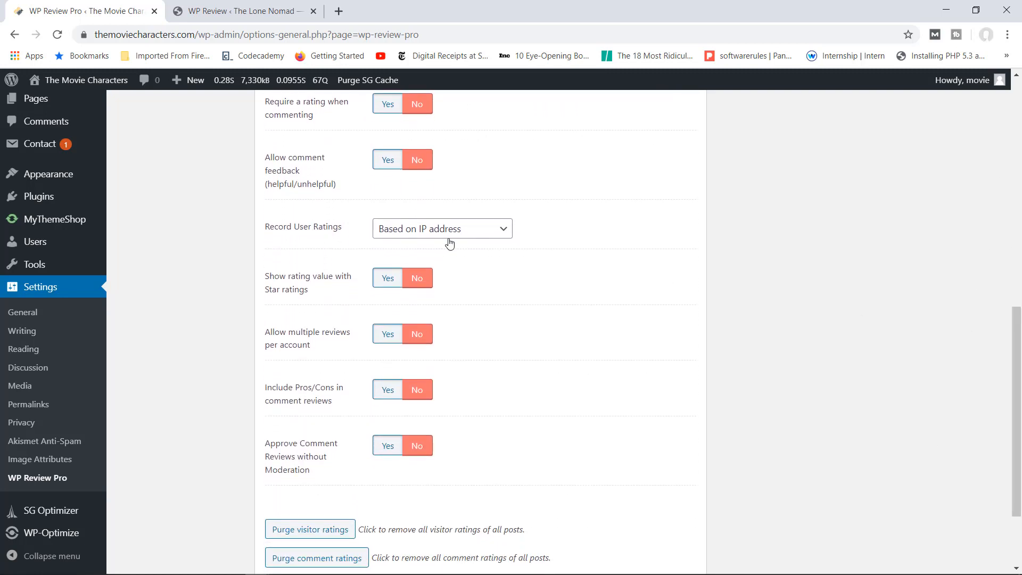
left_click(492, 236)
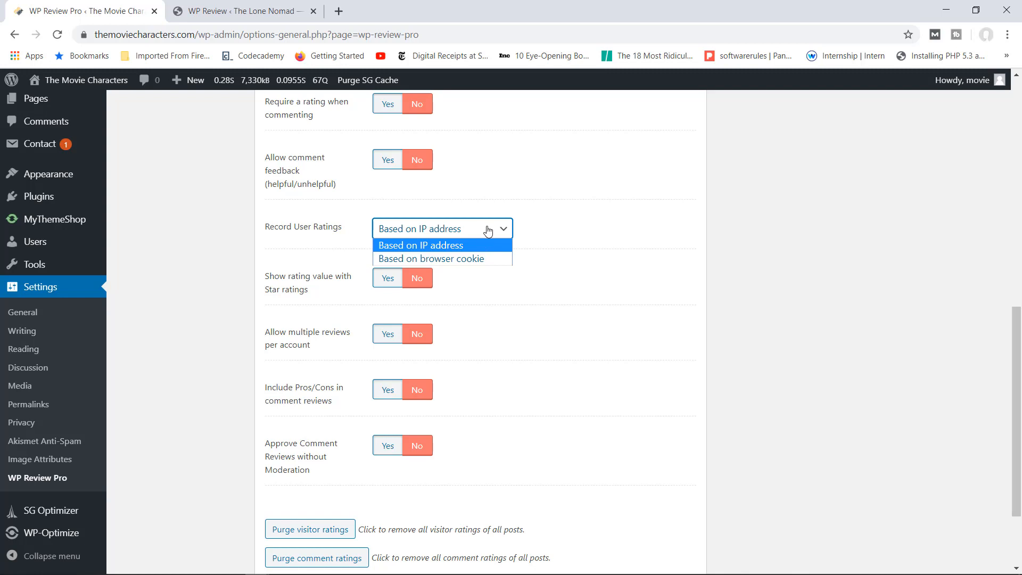
left_click(541, 236)
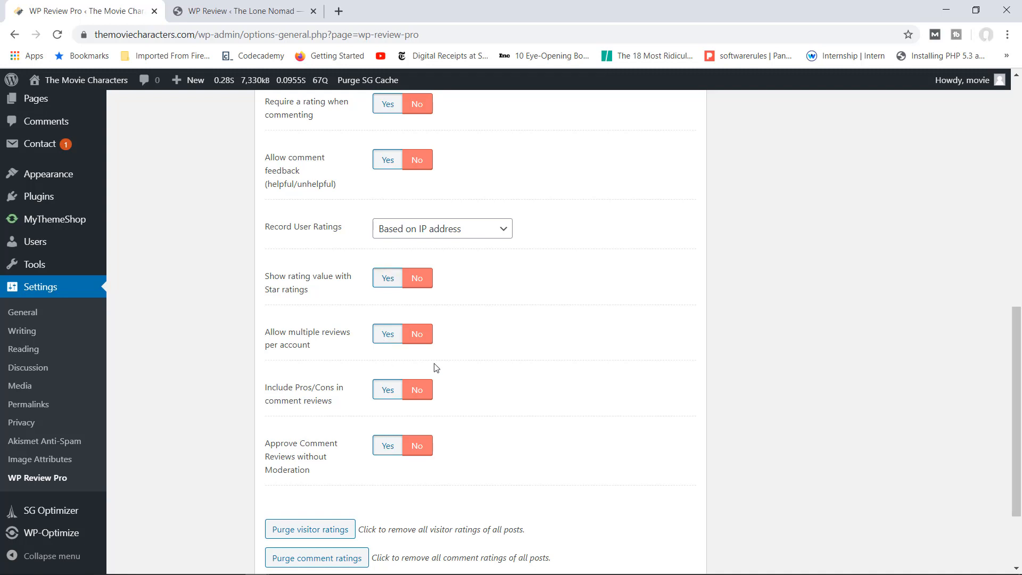
Step: Switch Approve Comment Reviews without Moderation to Yes and back to No, and save the general settings
left_click_drag(1019, 343, 1008, 392)
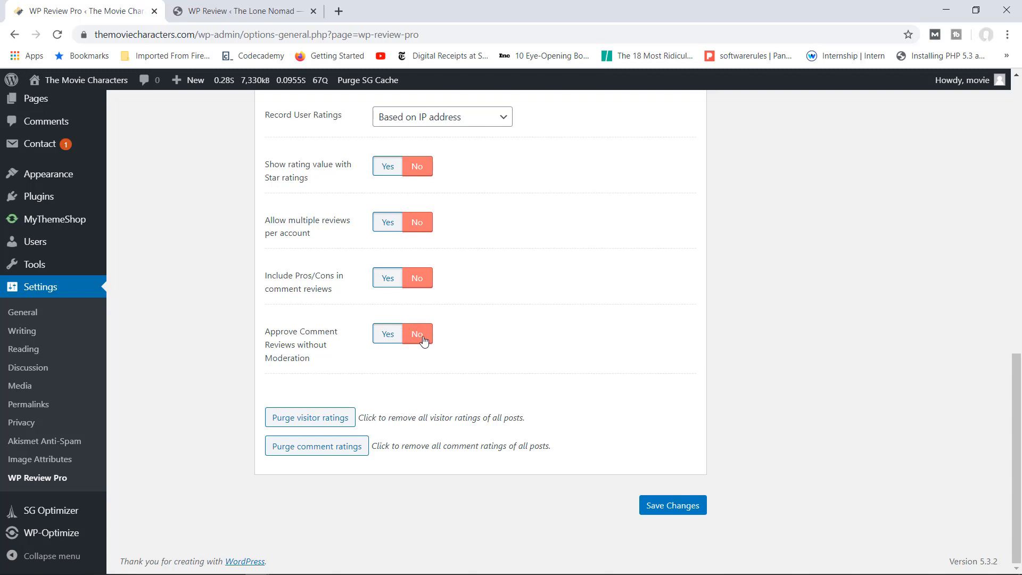
left_click(389, 335)
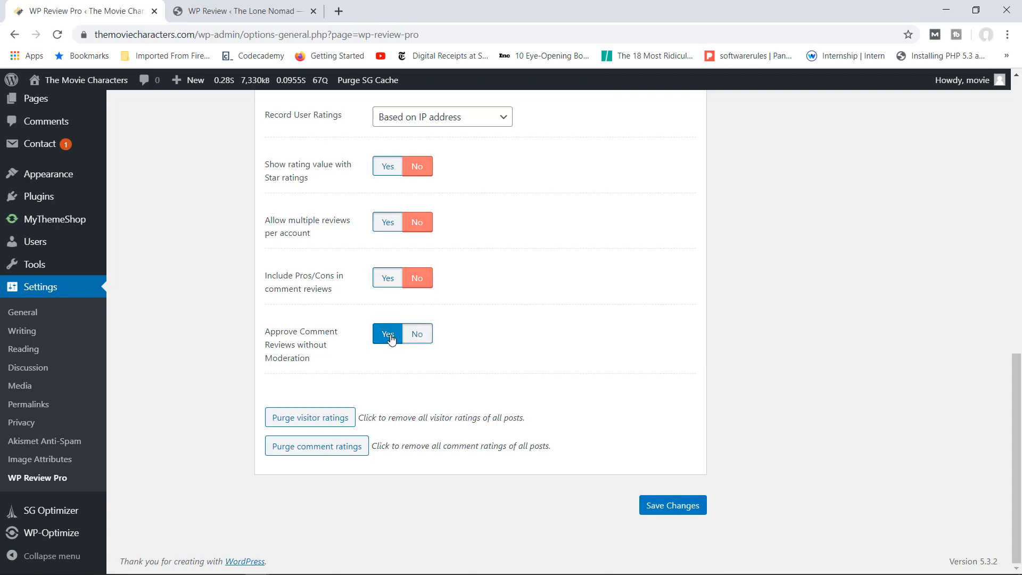
left_click(415, 332)
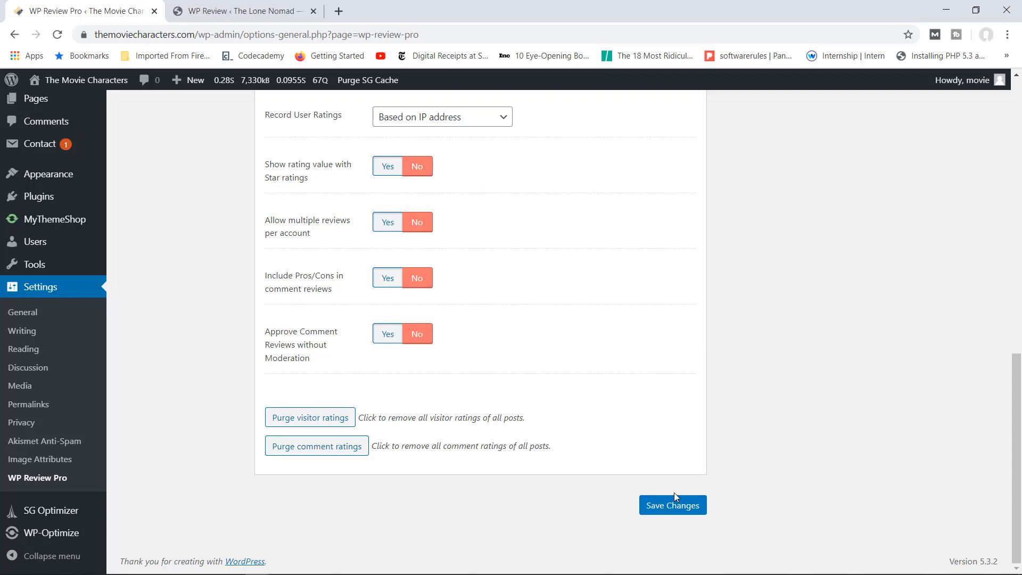
left_click(672, 508)
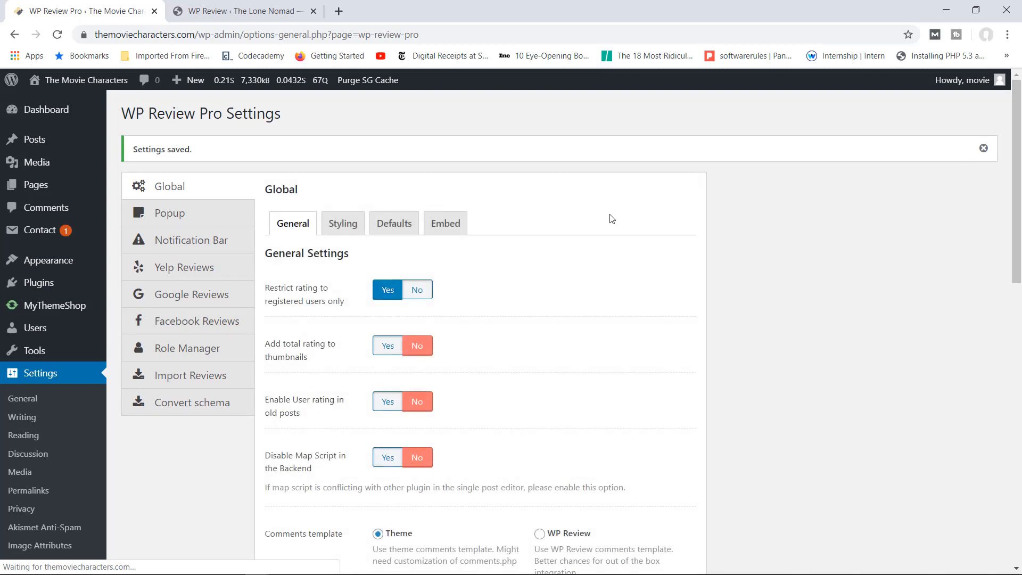
Step: Look through the Styling, Defaults and Embed sections of the Global settings
left_click(343, 223)
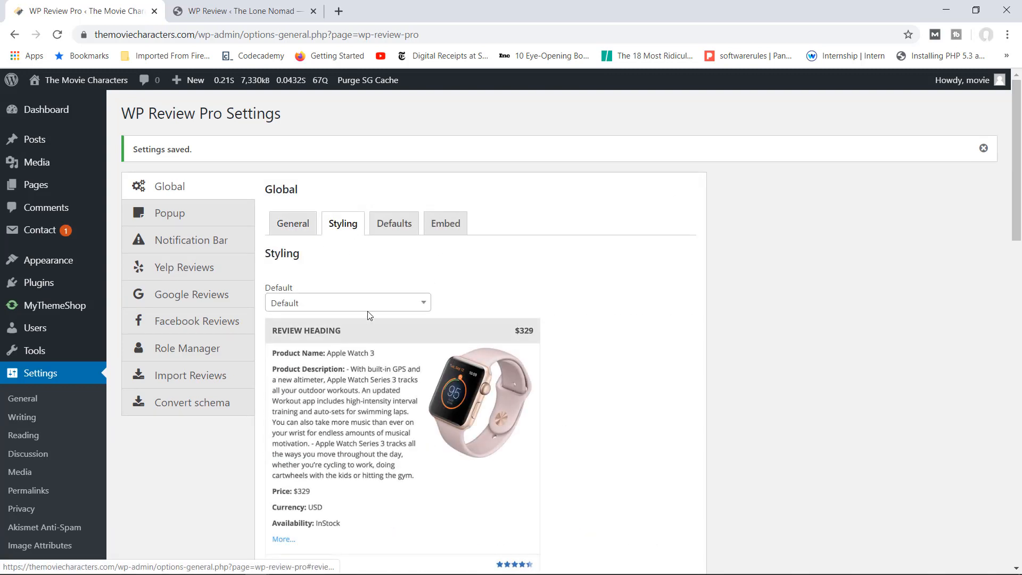
left_click(393, 225)
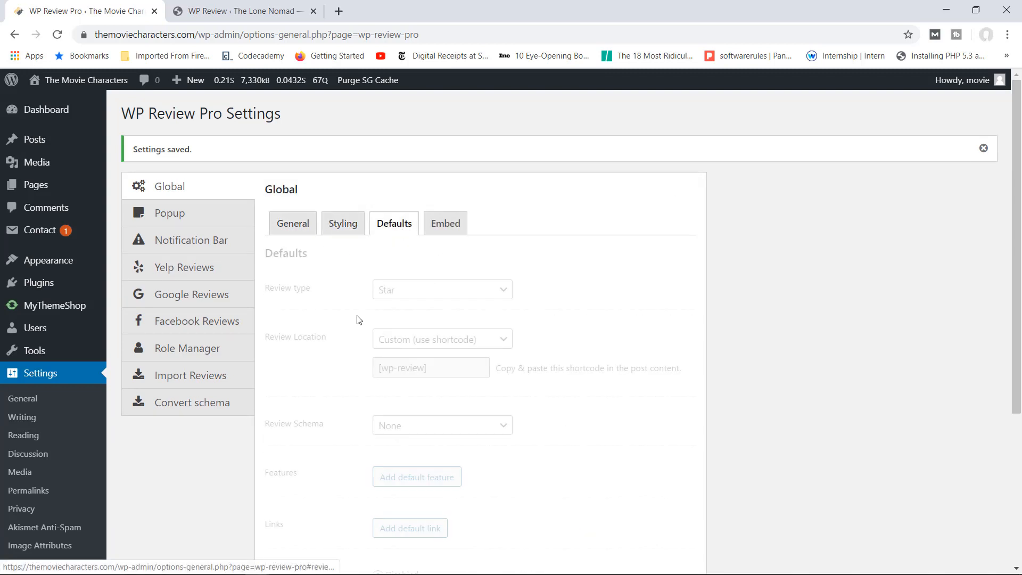
left_click(442, 226)
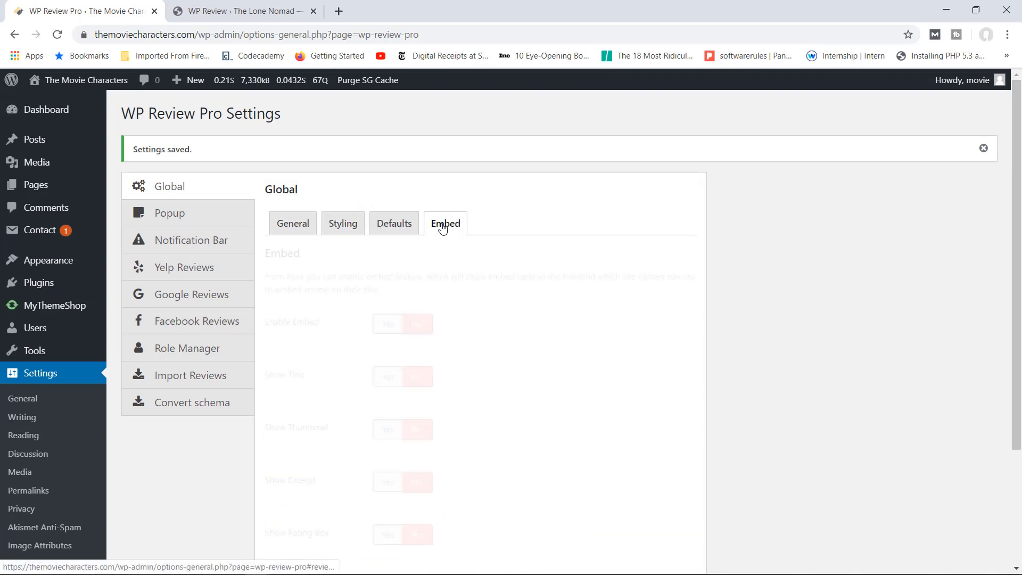
Step: Open the Spectre Review post from the list of all posts for editing in the Classic Editor
left_click(344, 227)
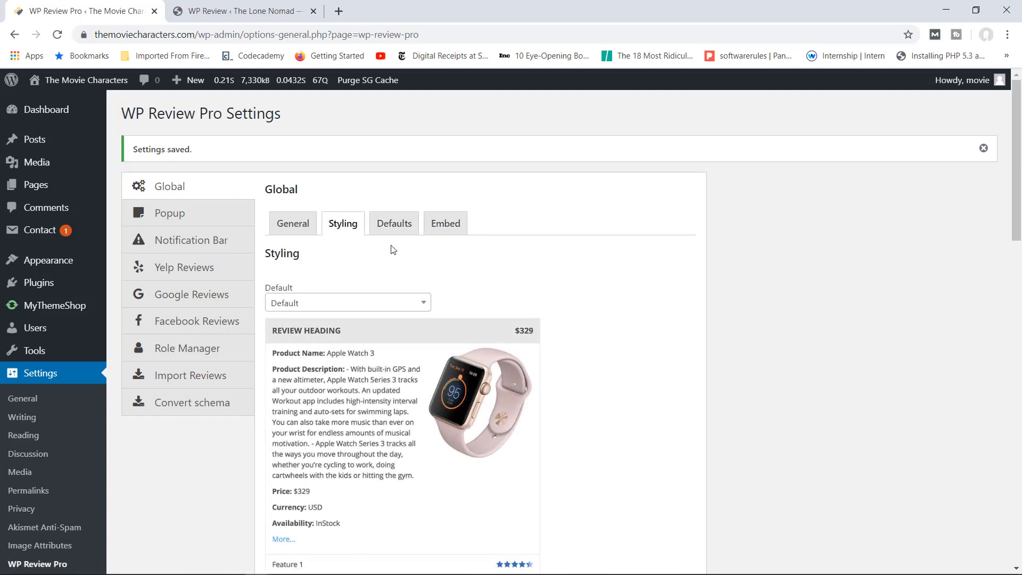
mouse_move(46, 139)
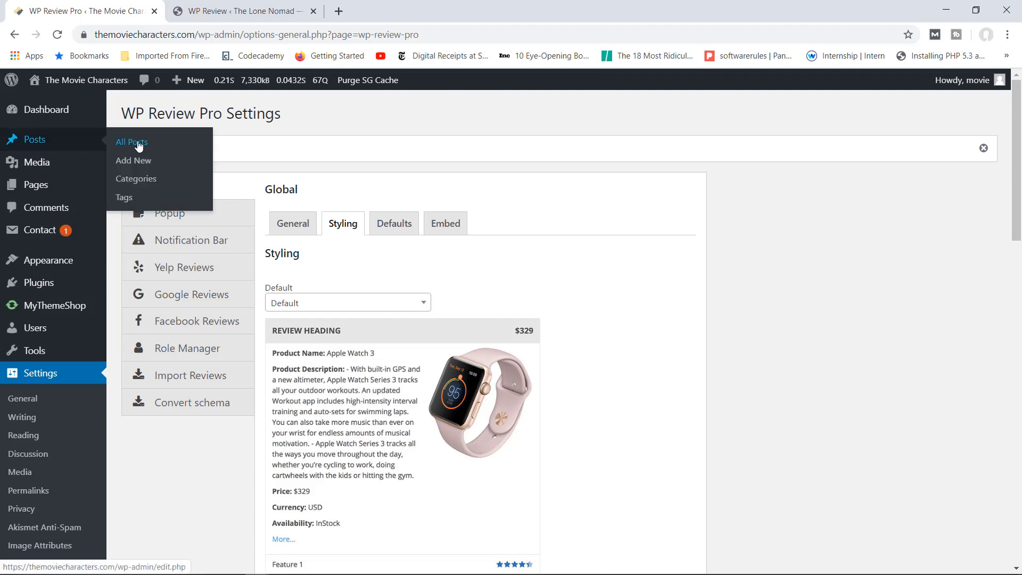
left_click(139, 145)
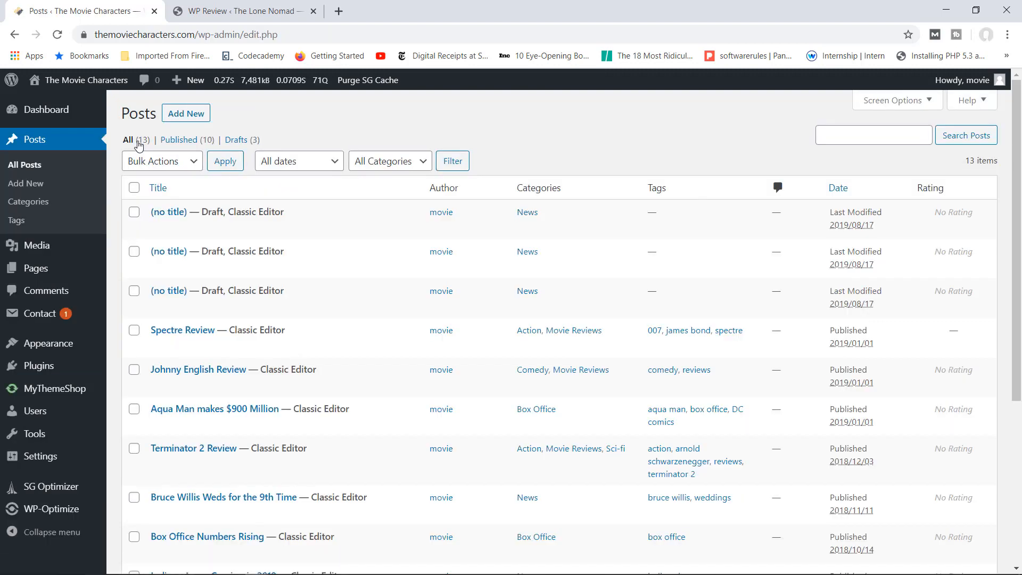
left_click_drag(1014, 171, 1016, 195)
mouse_move(404, 287)
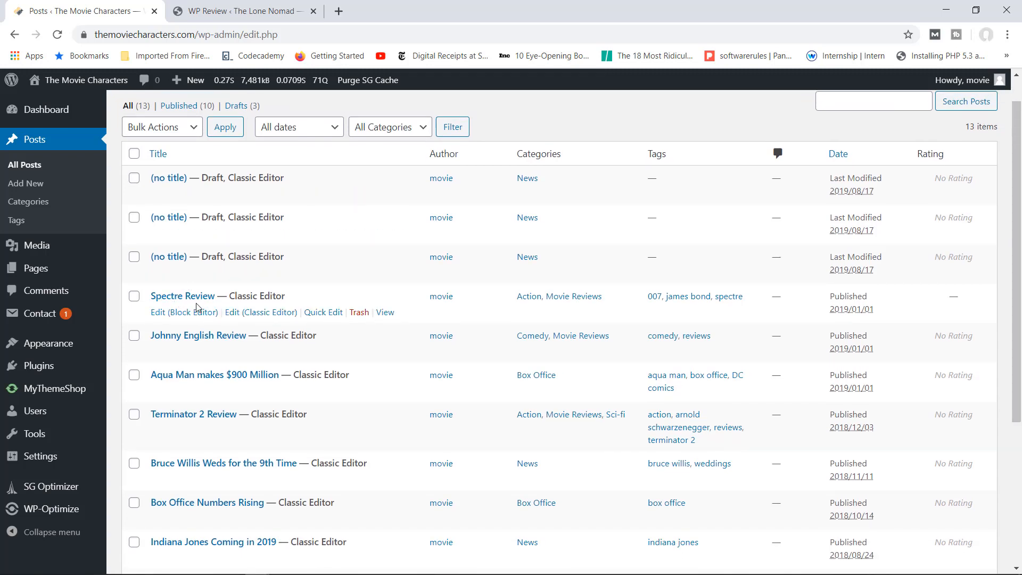
left_click(237, 314)
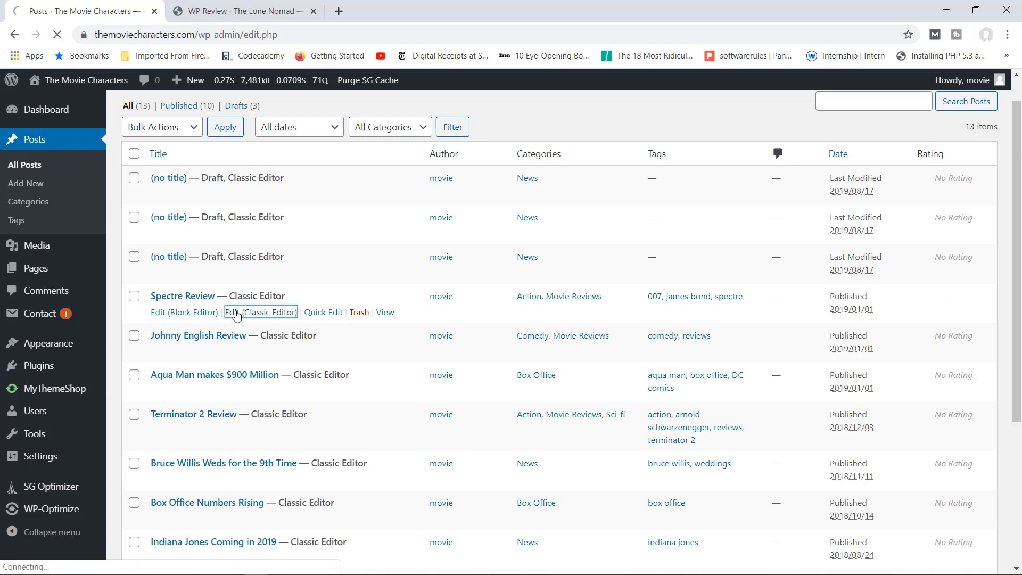
Step: On The Lone Nomad site, open the post "Why Chiang Mai is Awesome" for editing
left_click(269, 3)
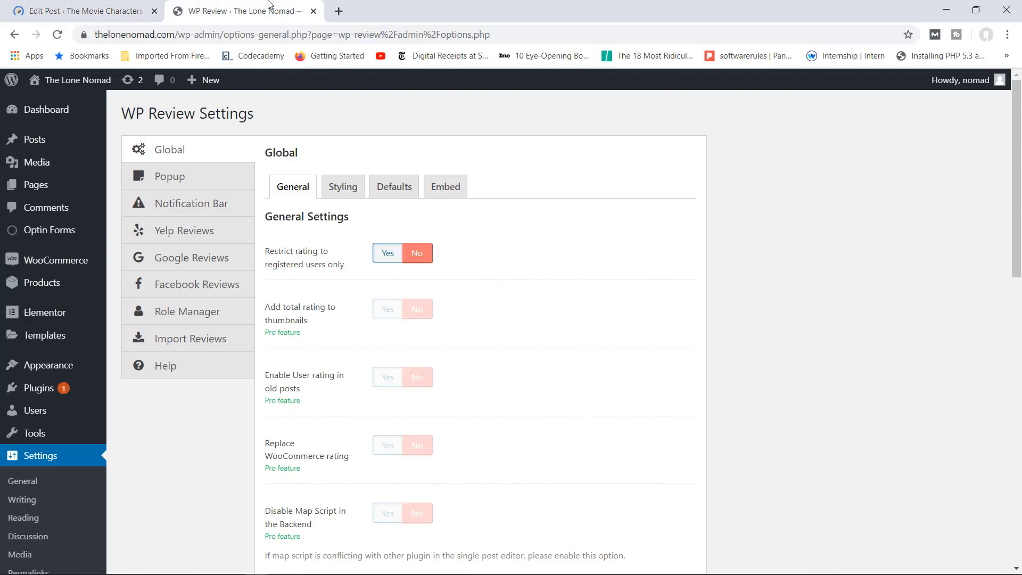
mouse_move(61, 141)
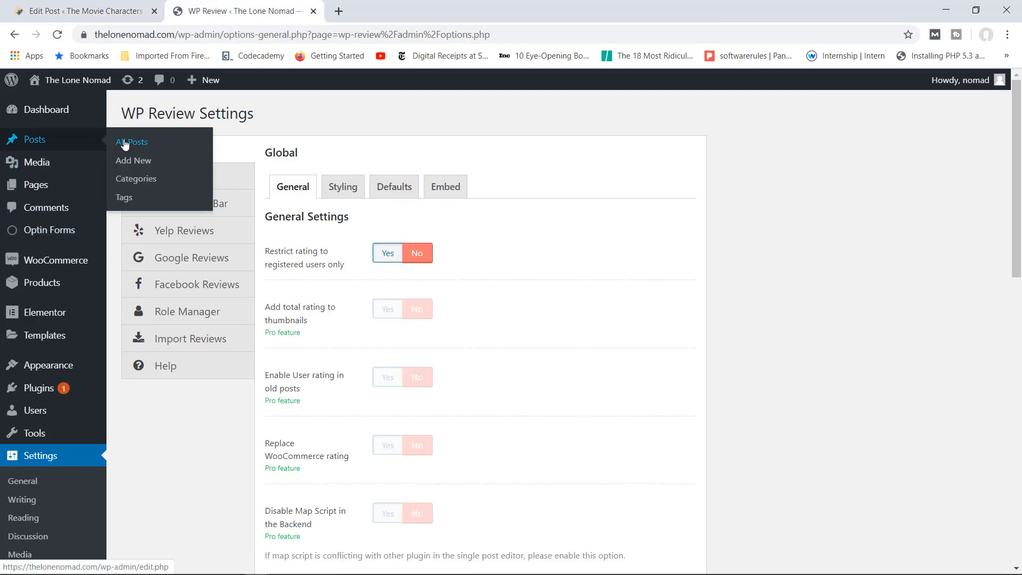
left_click(124, 144)
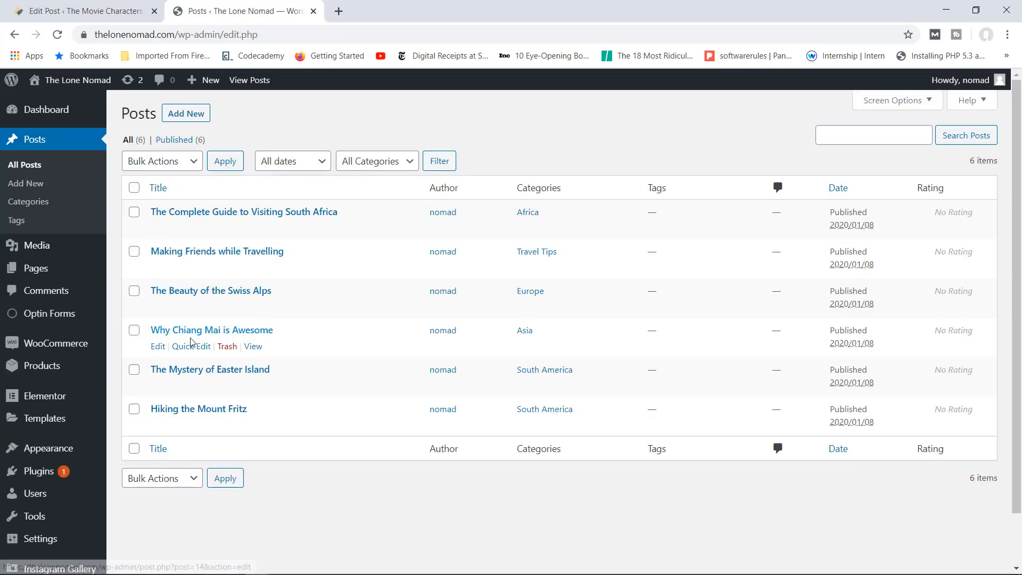
left_click(159, 347)
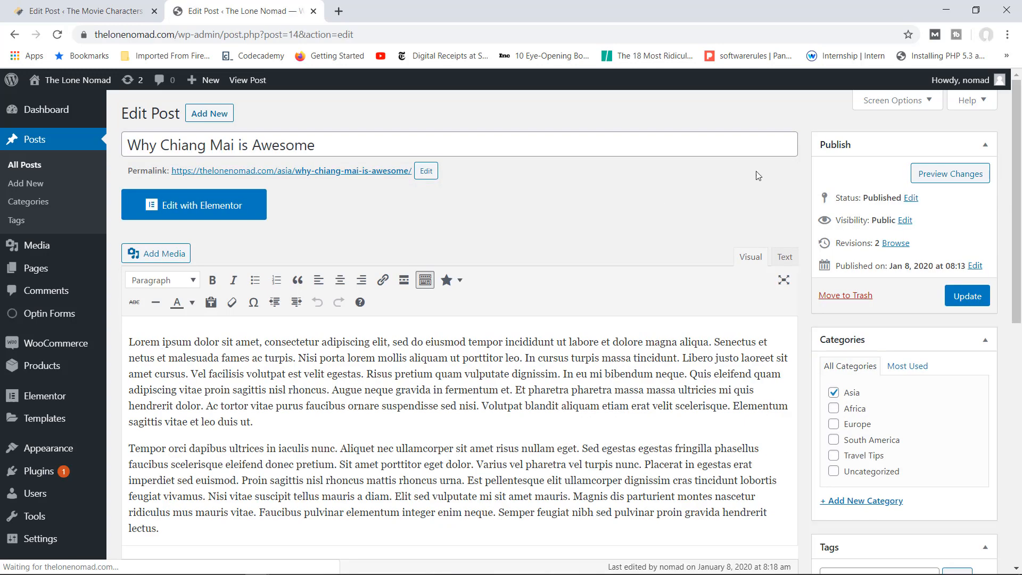
Step: Check the review types offered for the Chiang Mai post and set its Review Type to Star
left_click_drag(1018, 164, 1018, 407)
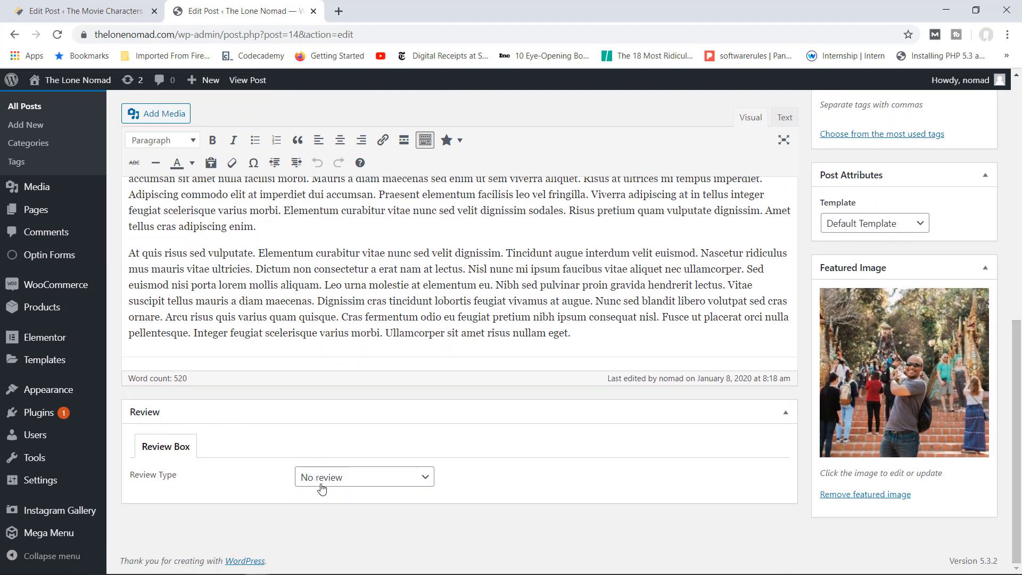
left_click(411, 486)
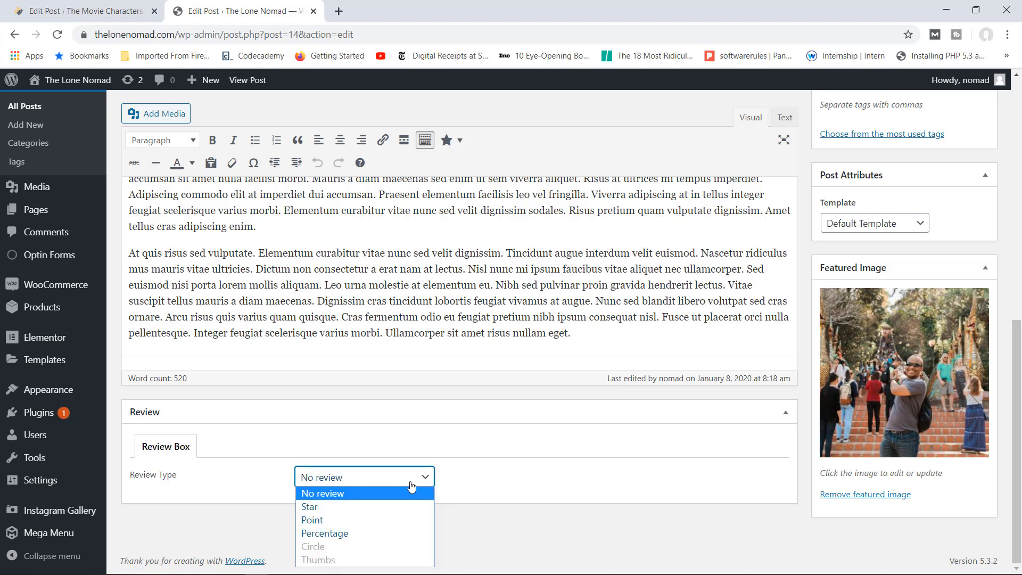
left_click(322, 509)
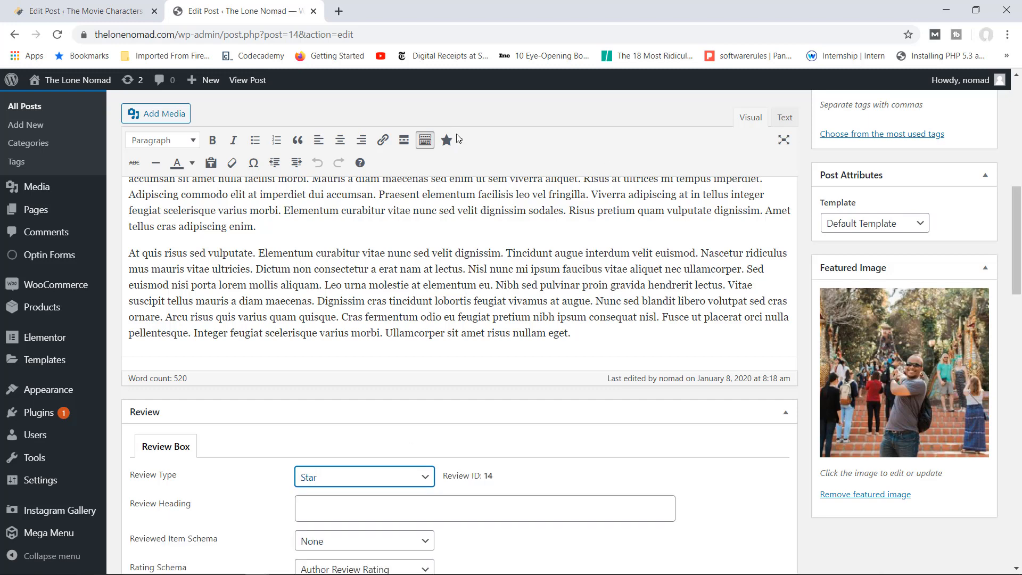
Step: Switch back to the Spectre Review post on The Movie Characters site and set its Review Type to Star
left_click(99, 10)
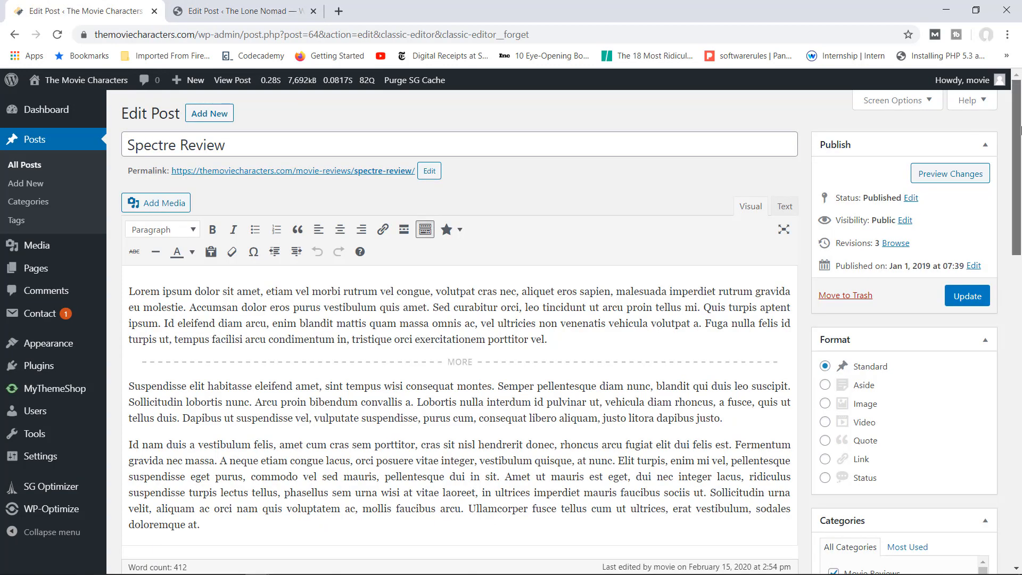
left_click_drag(1016, 136, 585, 304)
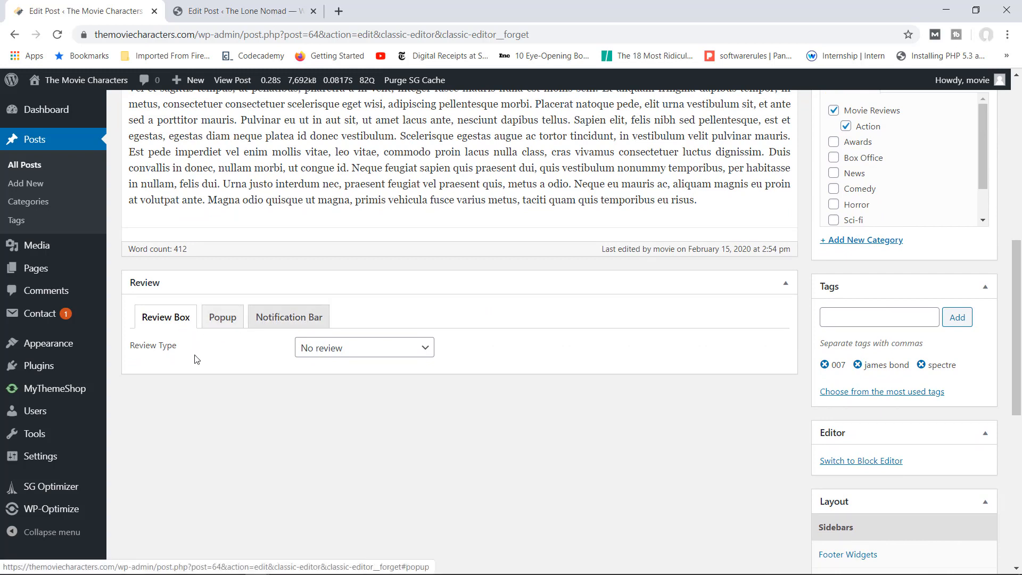
left_click(358, 353)
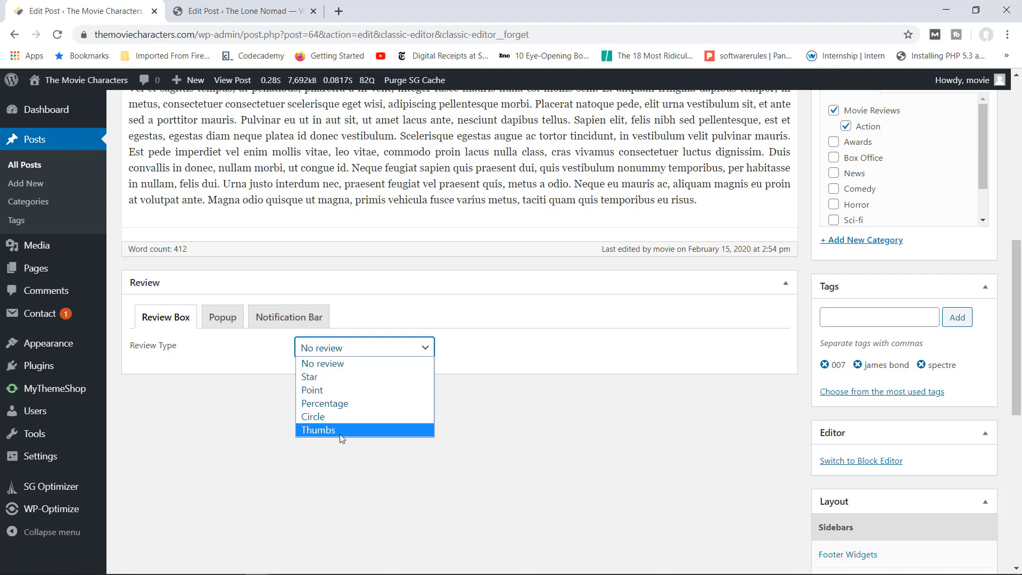
left_click(328, 378)
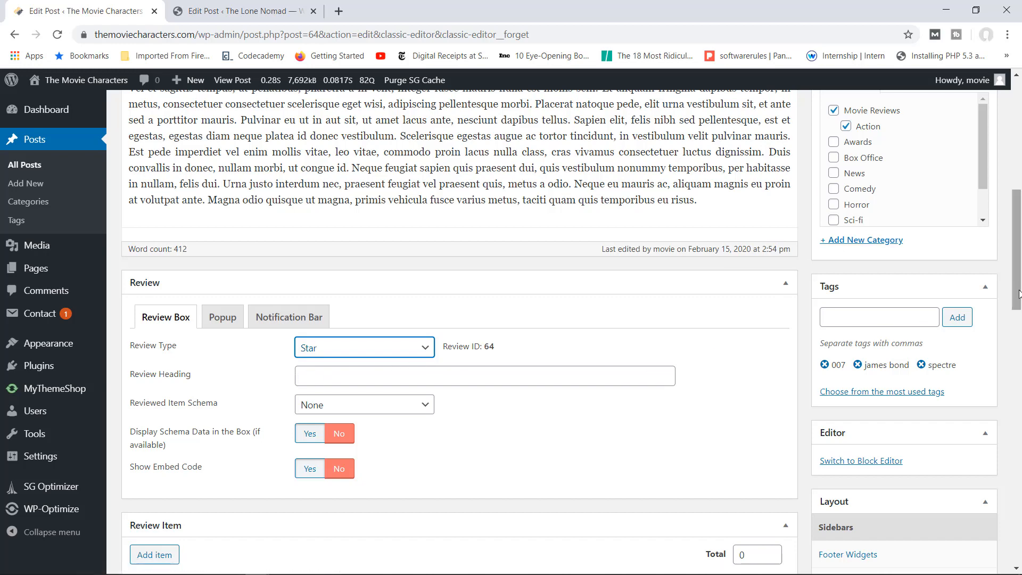
Step: Enter "Pretty Decent Bond Flick" as the Review Heading of the Spectre Review post
scroll(444, 285, "down", 2)
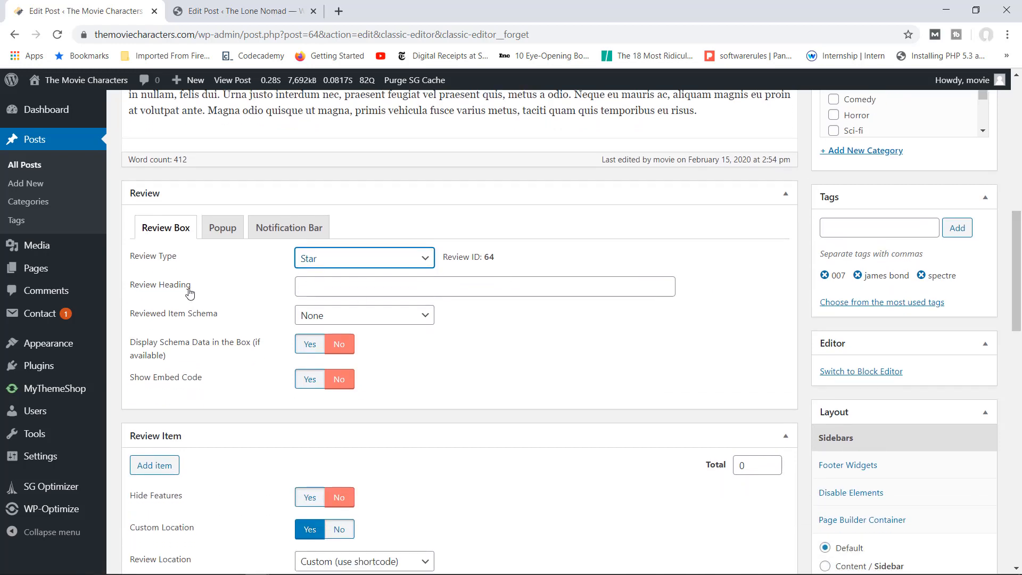
scroll(190, 293, "up", 2)
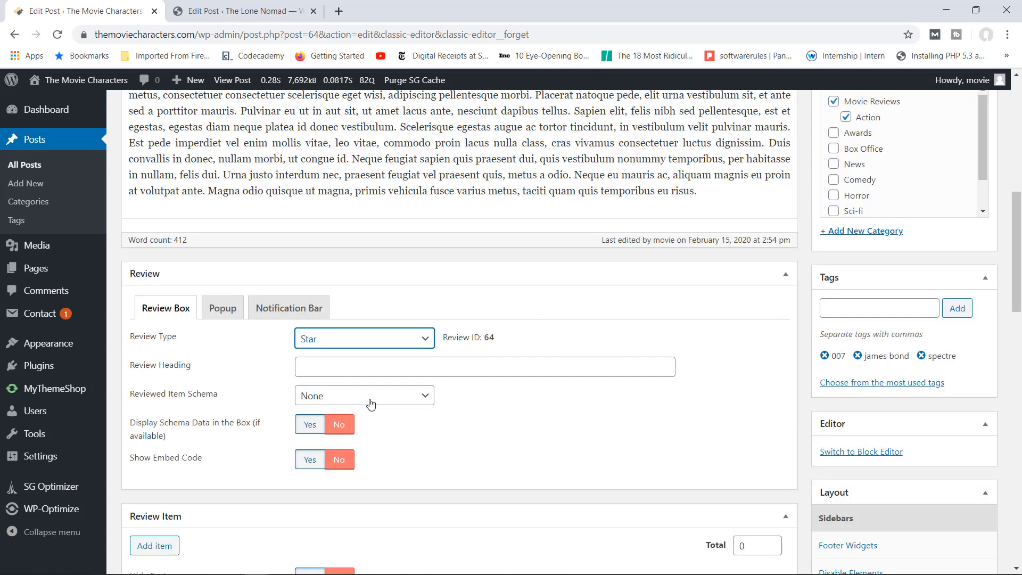
left_click(339, 367)
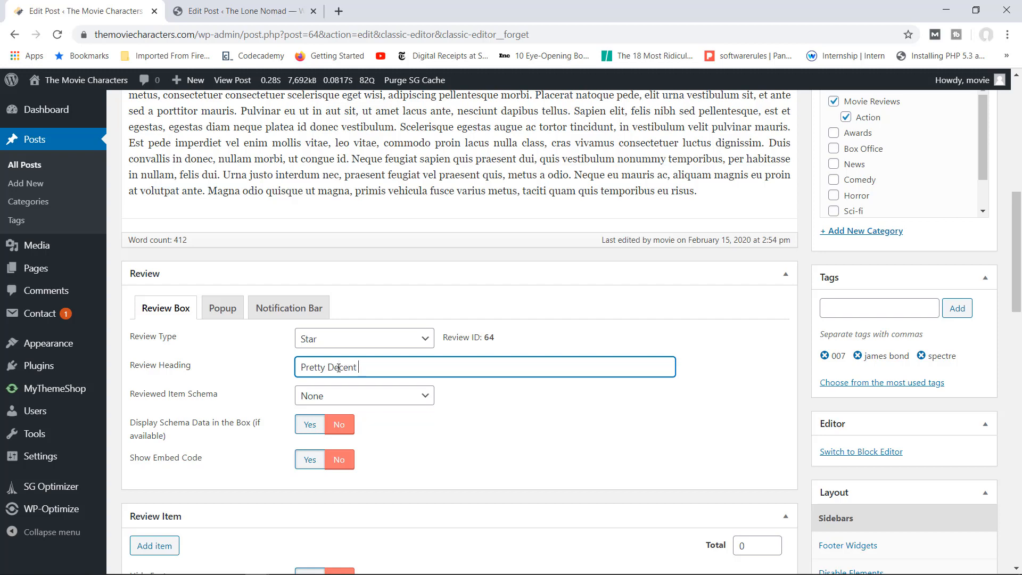
type("Pretty Decent Bond Flick")
Step: Set the Reviewed Item Schema of the Spectre Review post to Movie and look over its movie fields
scroll(1018, 259, "down", 2)
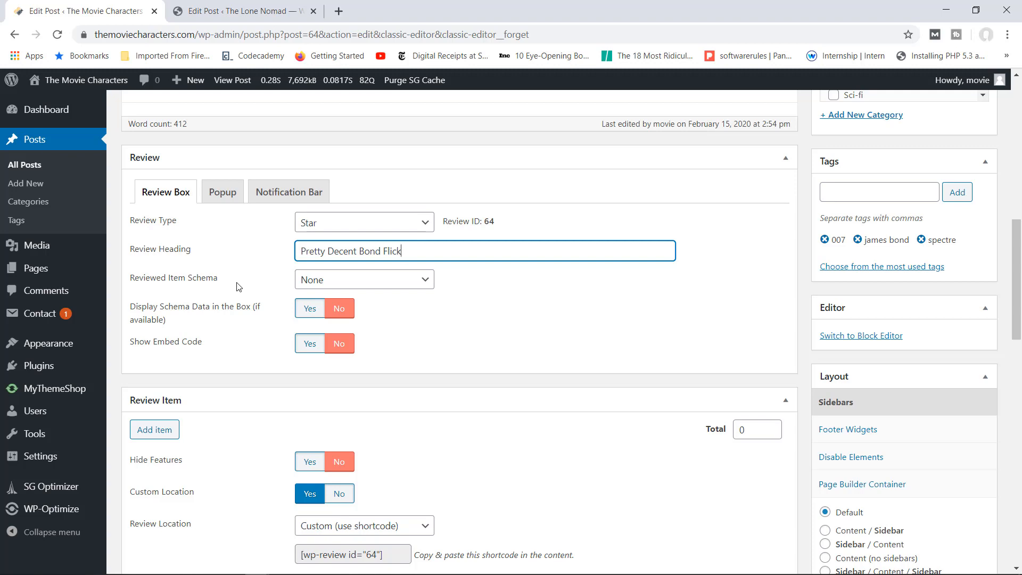
left_click(421, 286)
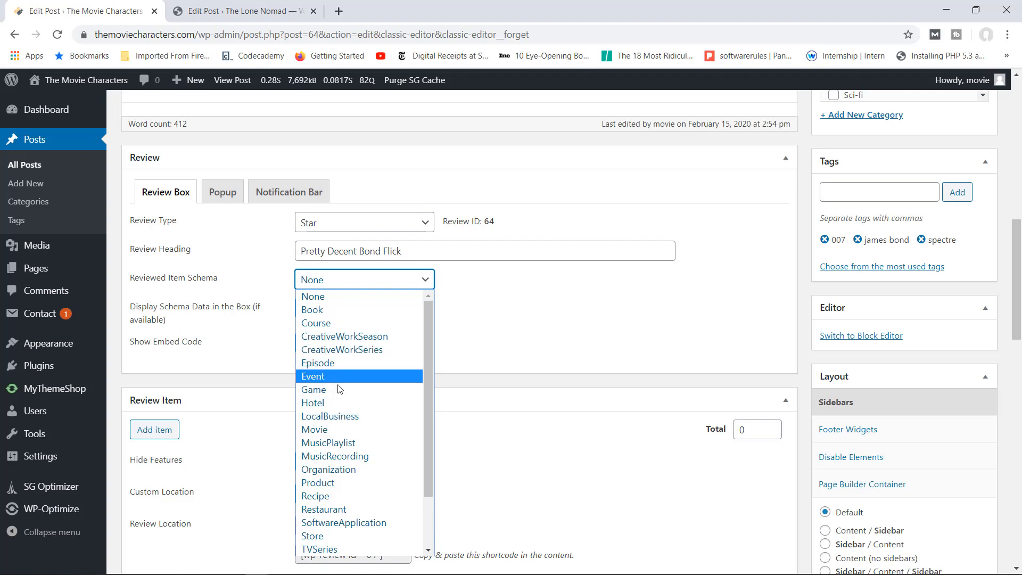
left_click(347, 429)
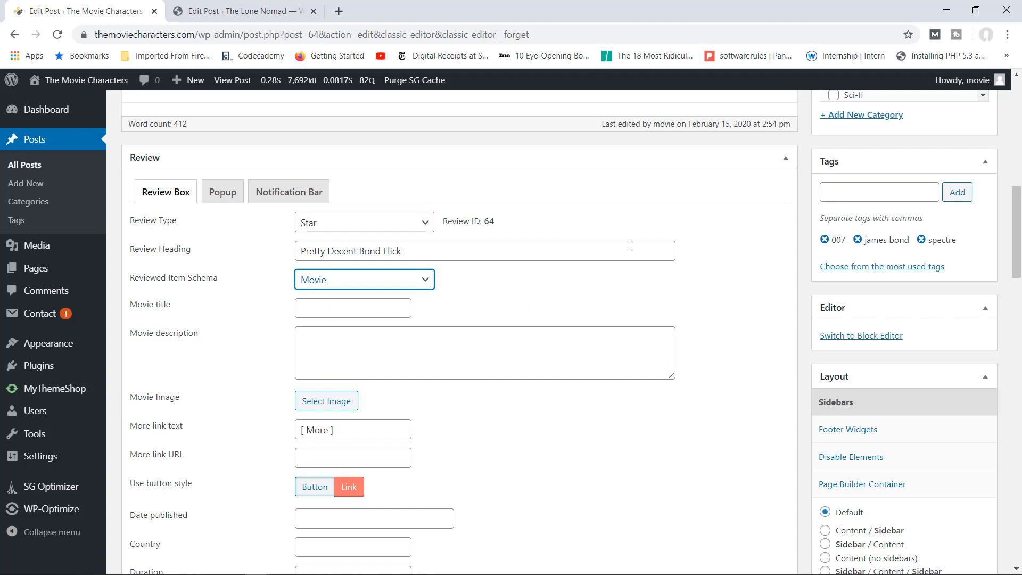
scroll(1020, 202, "down", 2)
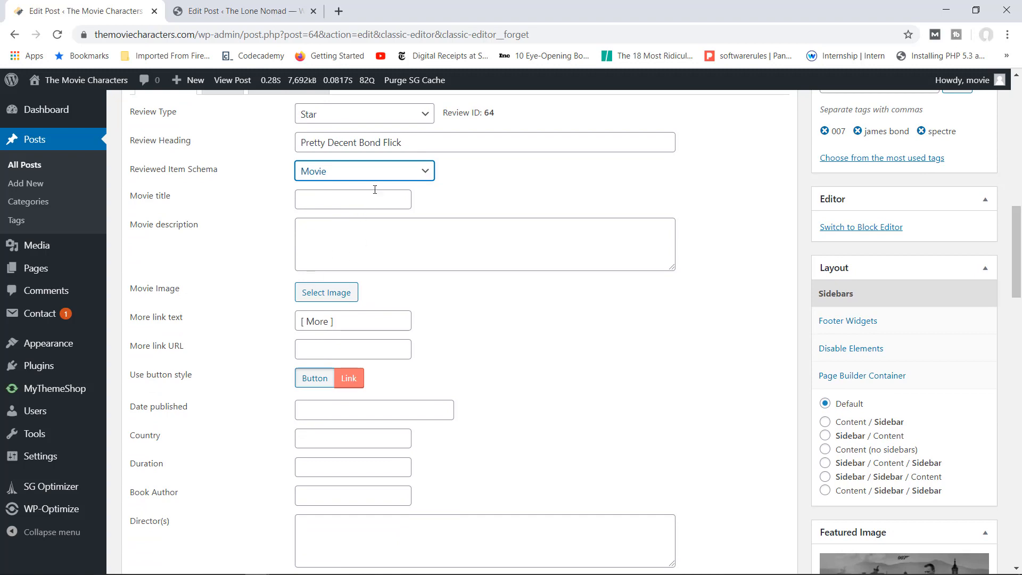
Step: Change the Reviewed Item Schema to Book and examine its specific fields, such as Book Edition and Book Format
left_click(418, 170)
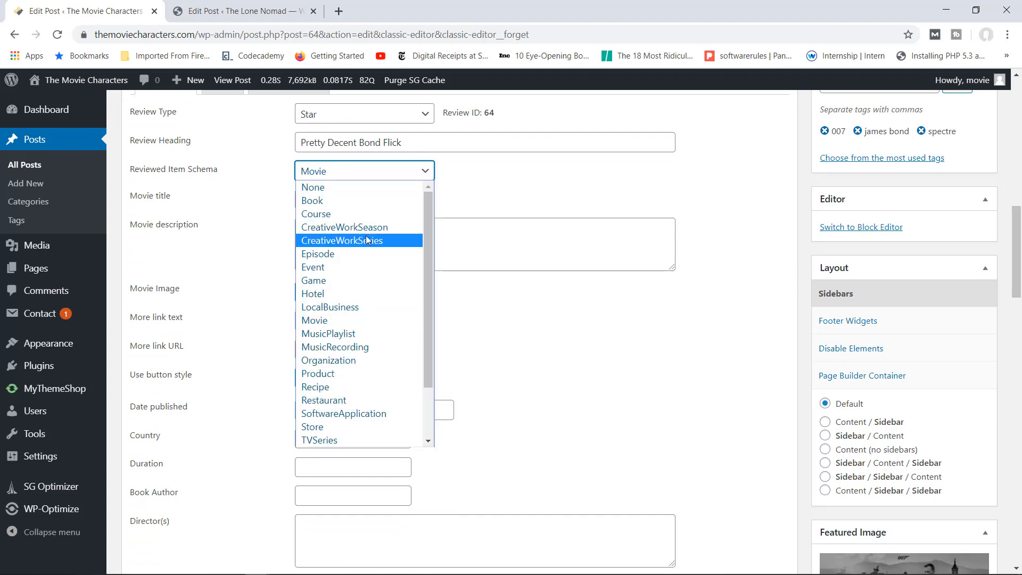
left_click(341, 202)
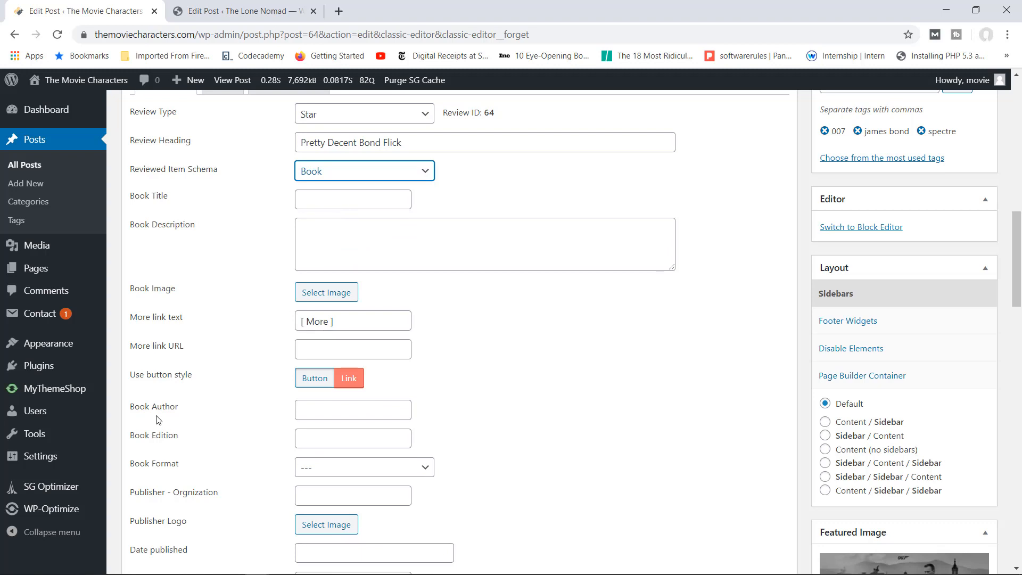
left_click_drag(184, 437, 133, 436)
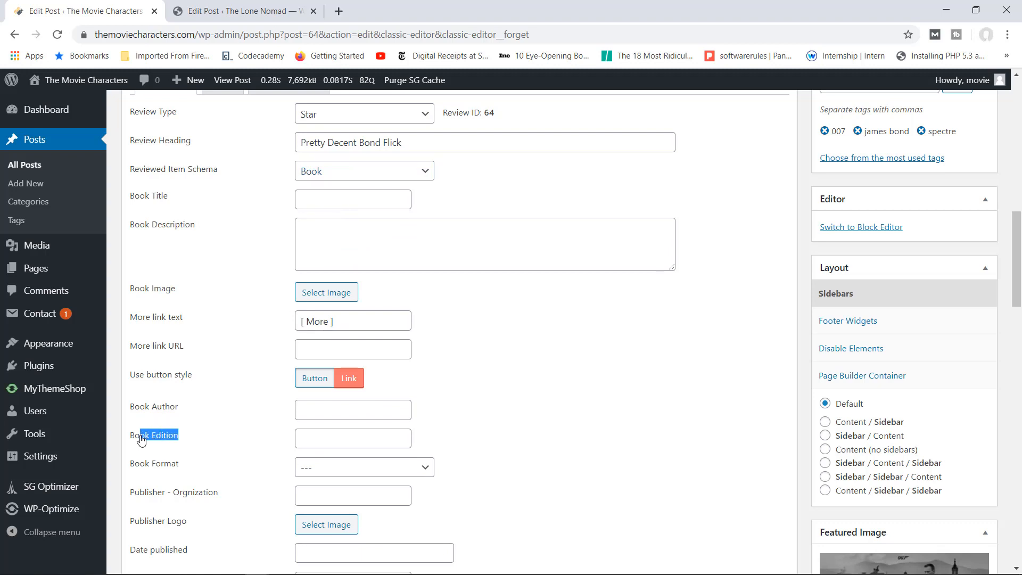
left_click(181, 469)
left_click_drag(180, 468, 145, 470)
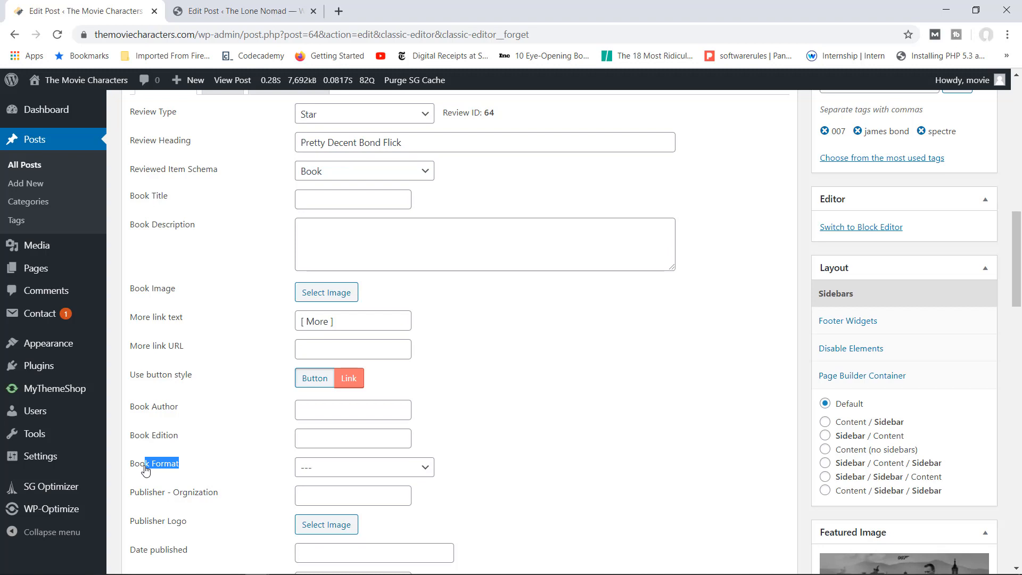
Step: In The Lone Nomad's Chiang Mai post, set the Reviewed Item Schema to Movie and look through its fields
left_click(245, 11)
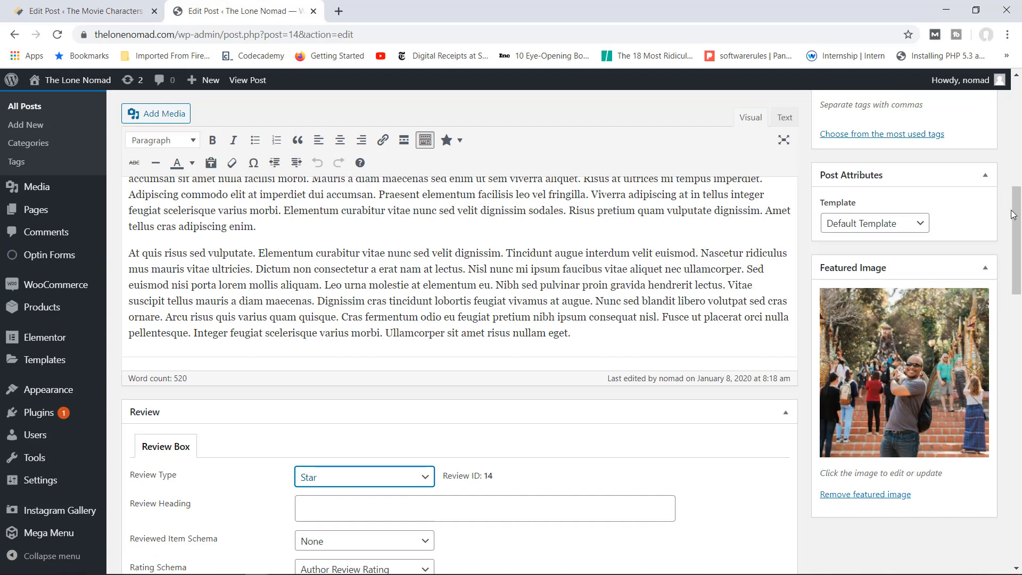
left_click_drag(1018, 217, 1011, 272)
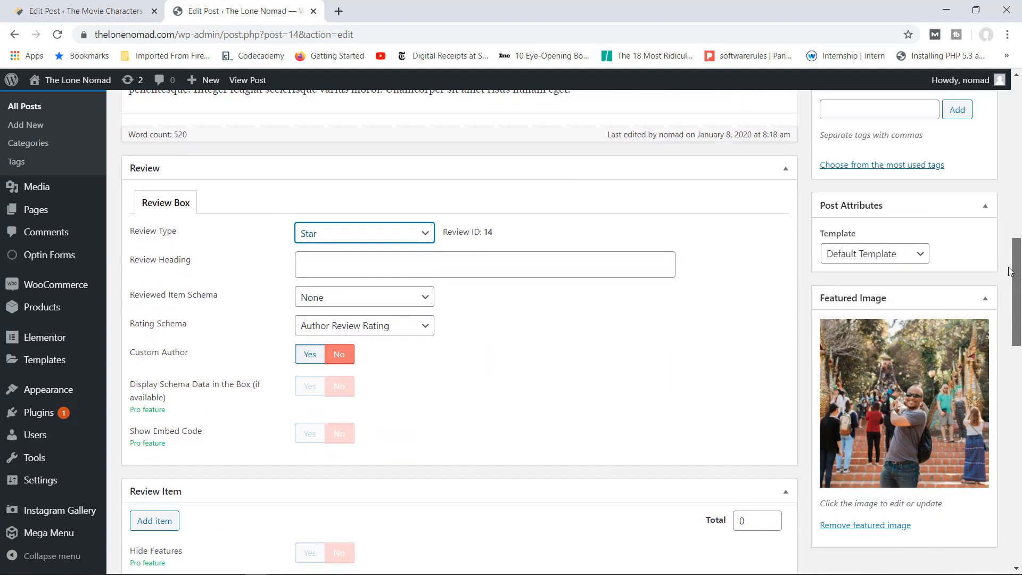
left_click(361, 298)
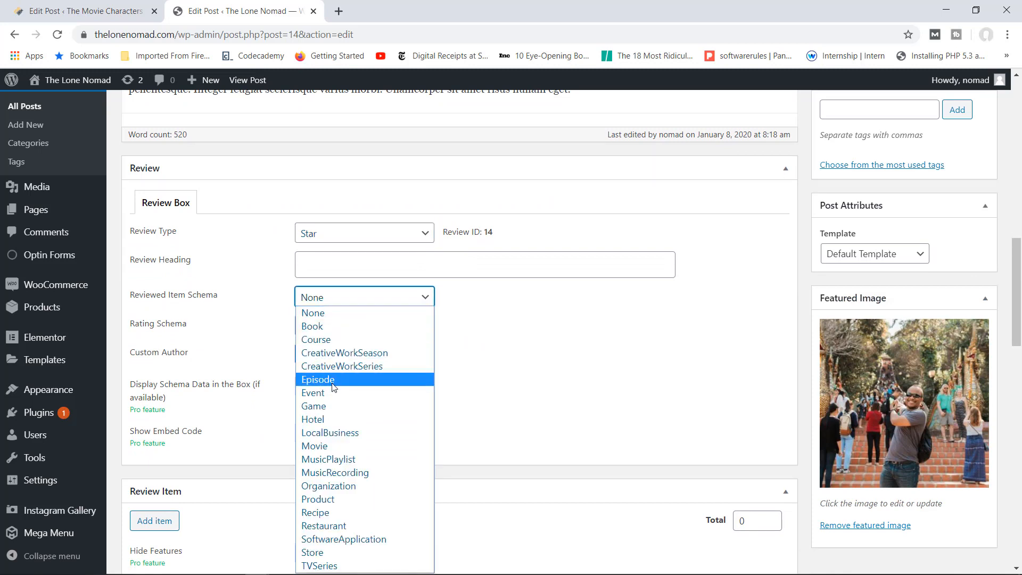
left_click(341, 447)
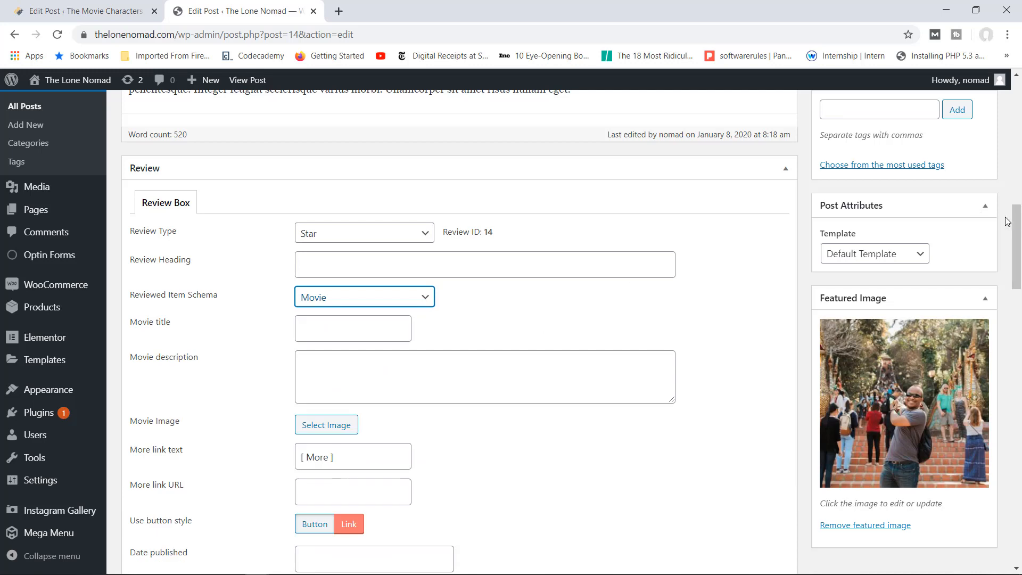
left_click_drag(1008, 221, 987, 329)
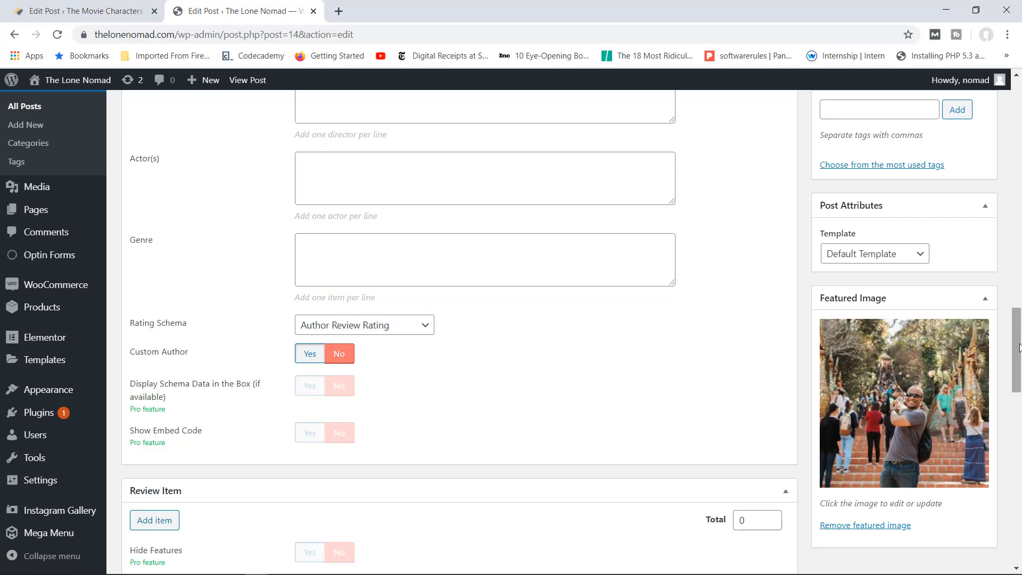
left_click_drag(1017, 346, 1020, 262)
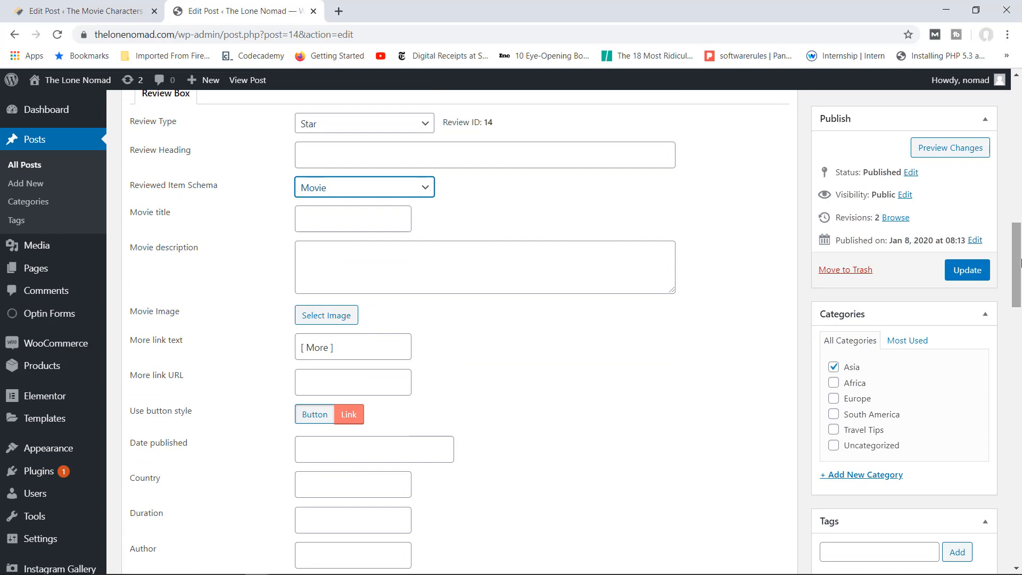
Step: Return to The Movie Characters' Spectre post, set the Reviewed Item Schema to Movie and enter "Spectre" as the Movie title
left_click(94, 5)
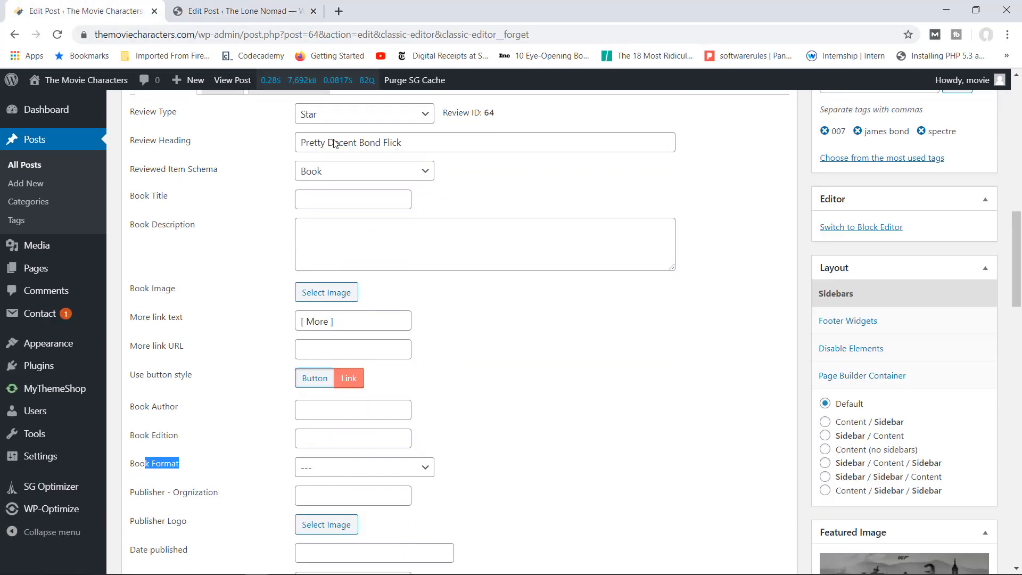
scroll(1016, 255, "up", 3)
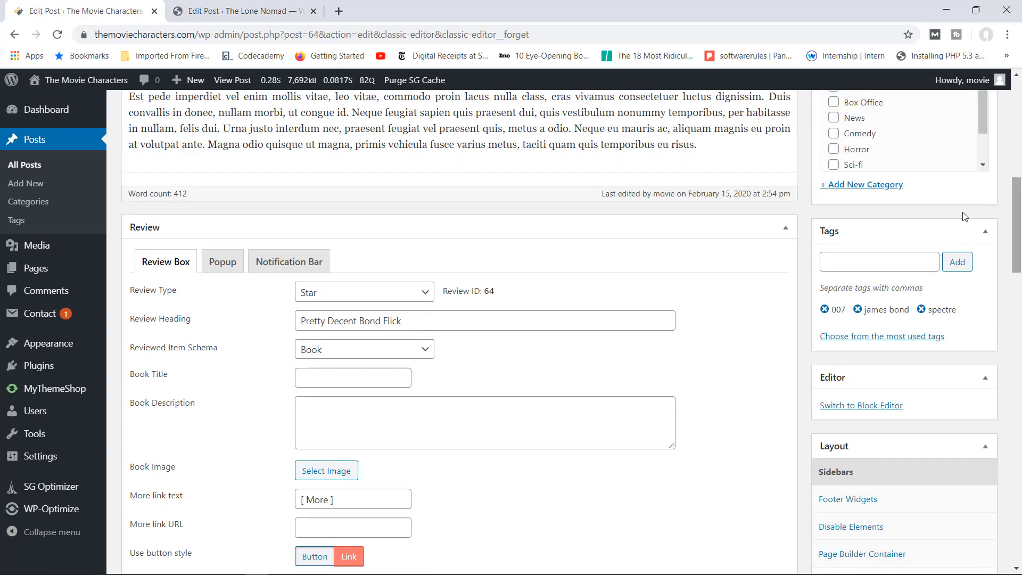
left_click(408, 350)
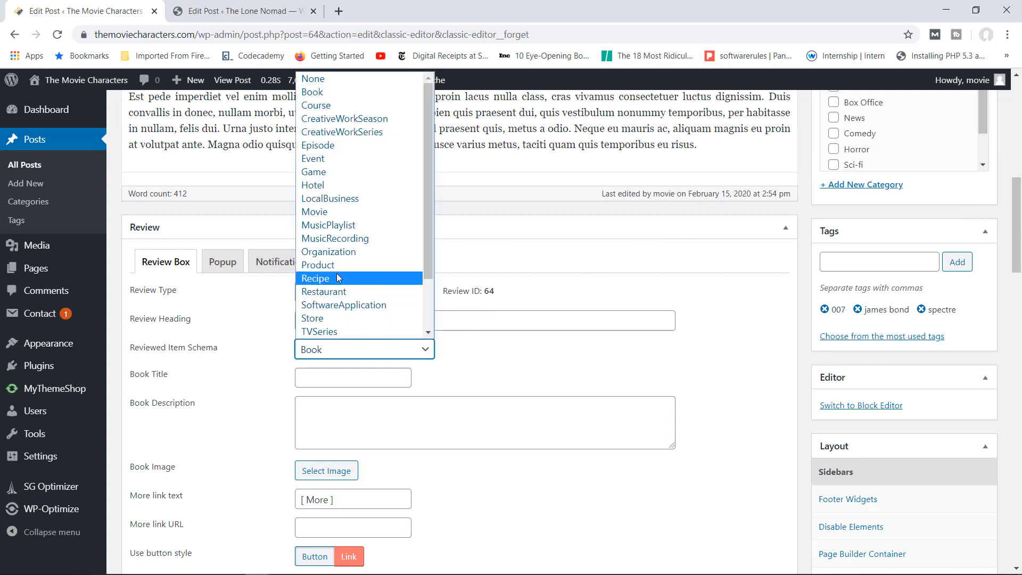
left_click(319, 211)
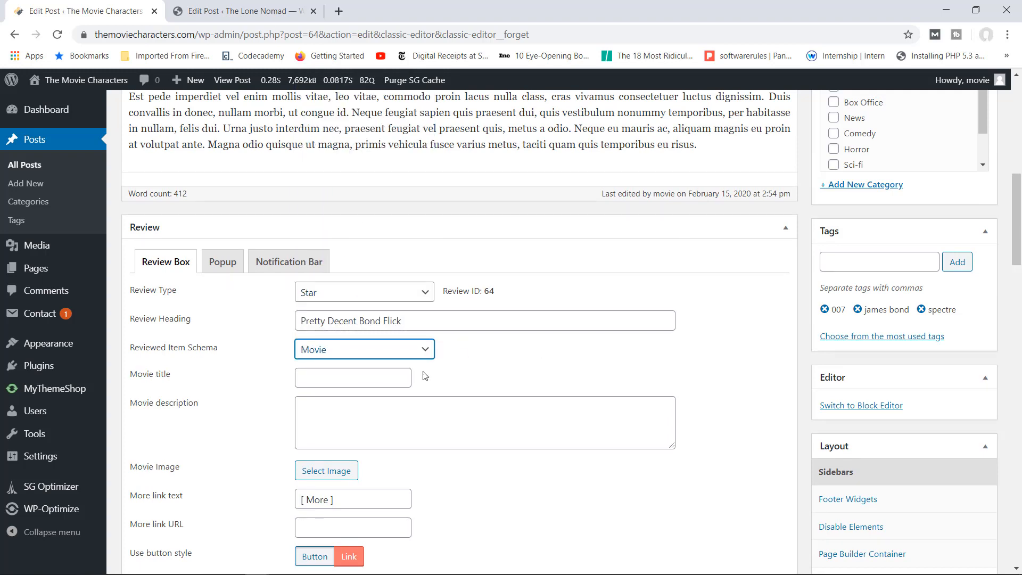
left_click(343, 374)
type("Spectre")
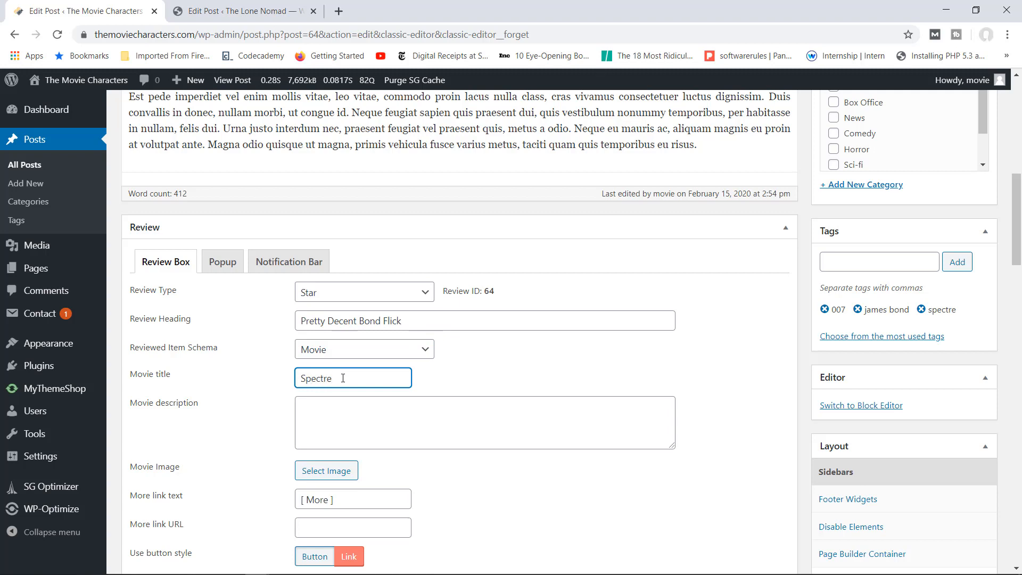
Step: Enter "007 goes on a mission to save the world" as the Movie description
left_click(343, 402)
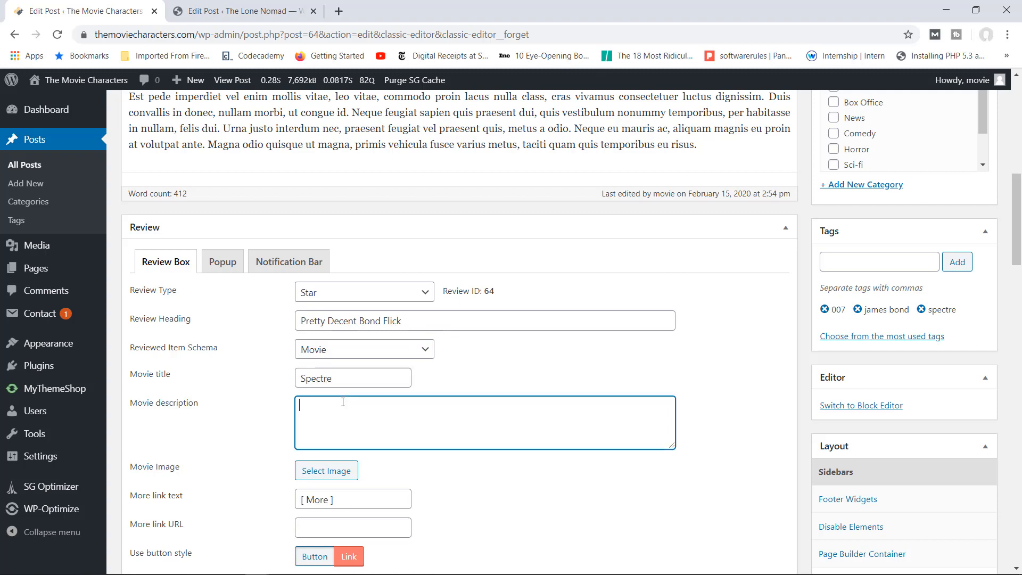
type("Jam")
type("00")
type("7 goes")
key("BackSpace")
key("BackSpace")
type("ves")
type(" on a mission ")
type("to save the world")
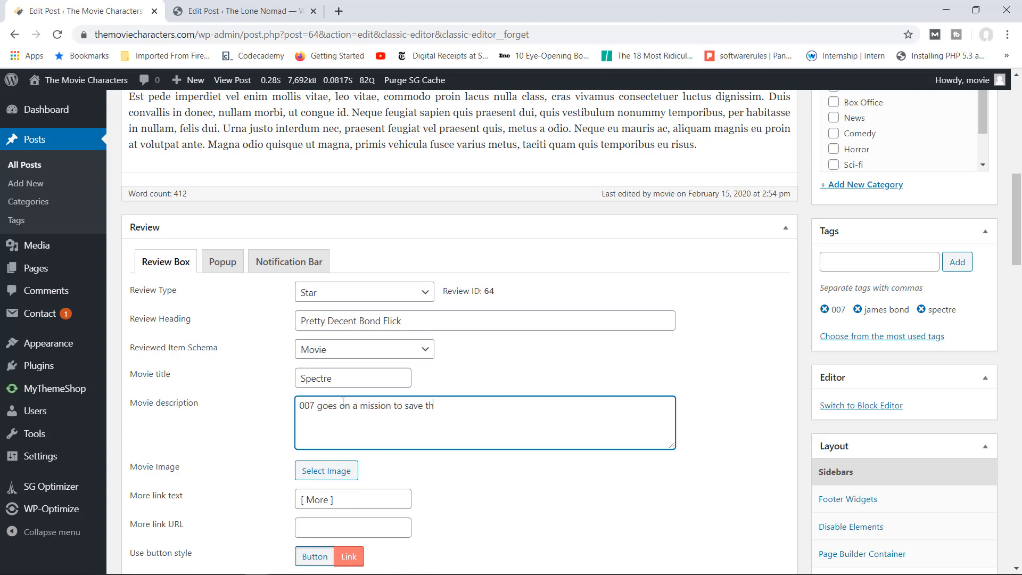
Step: Set the Movie Image to the black-and-white 007 picture with the car from the media library
left_click(322, 467)
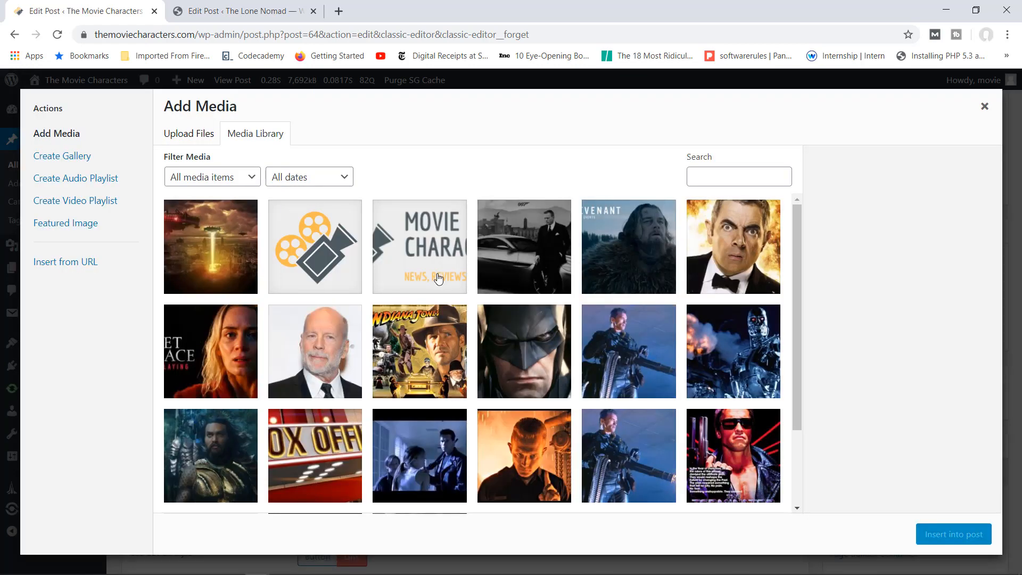
left_click(513, 257)
left_click(947, 536)
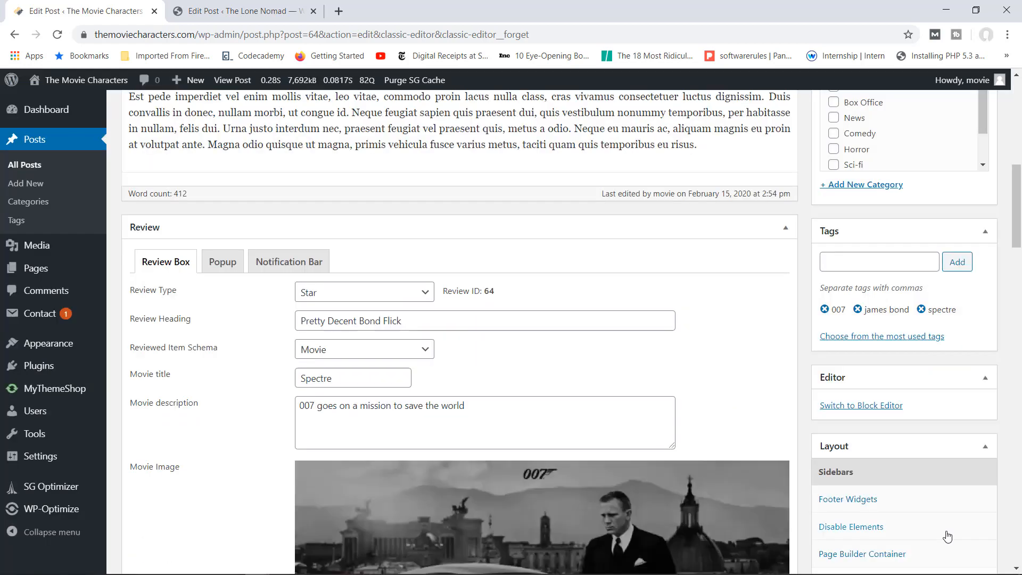
Step: Leave the More link URL empty and set the movie's Date published to 2020-02-06
scroll(1015, 232, "down", 3)
scroll(1015, 232, "down", 7)
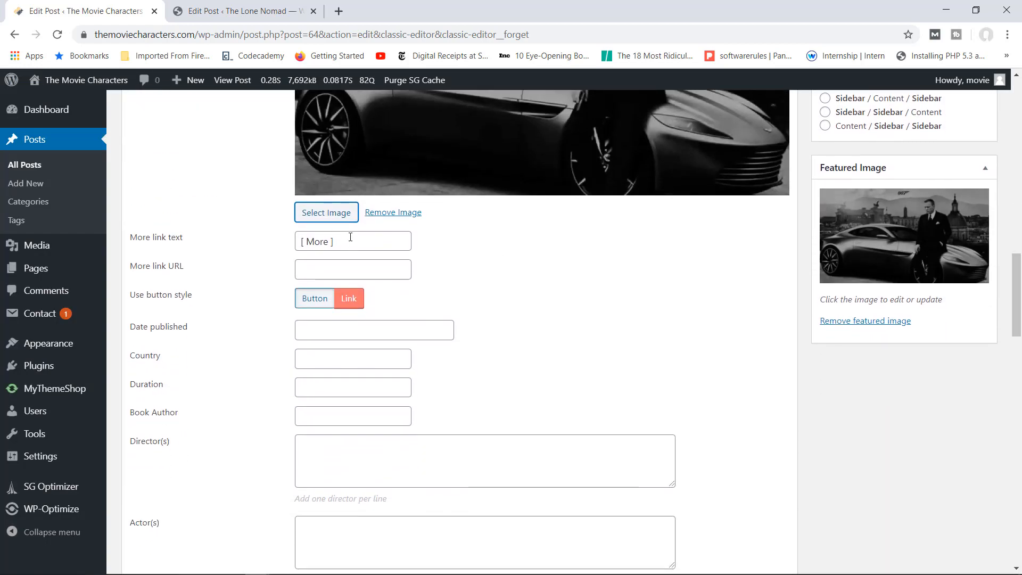
left_click(328, 263)
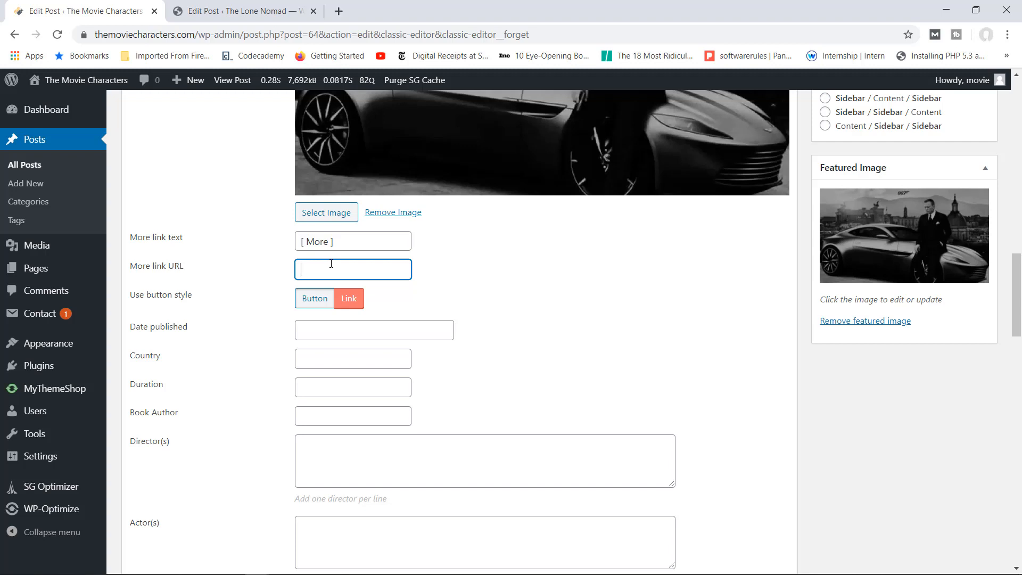
left_click(331, 328)
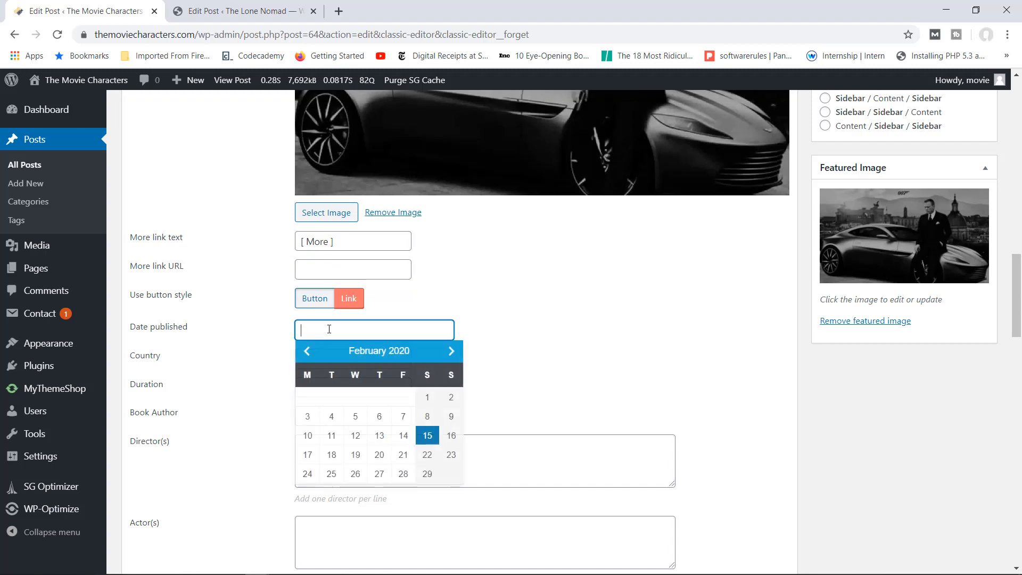
left_click(379, 416)
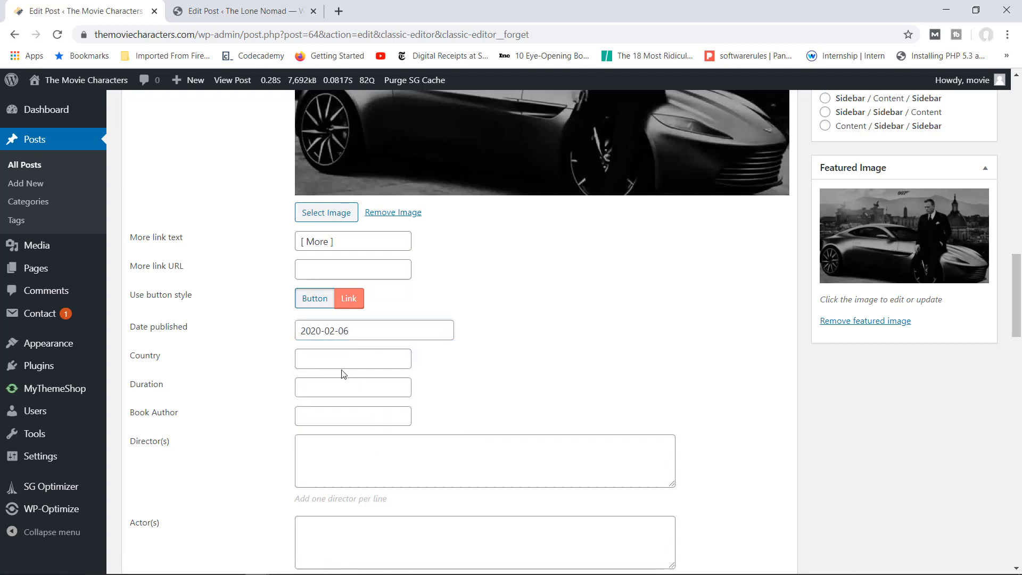
Step: Set the movie's Country to England and its Duration to "163 Minutes"
left_click(331, 354)
type("England")
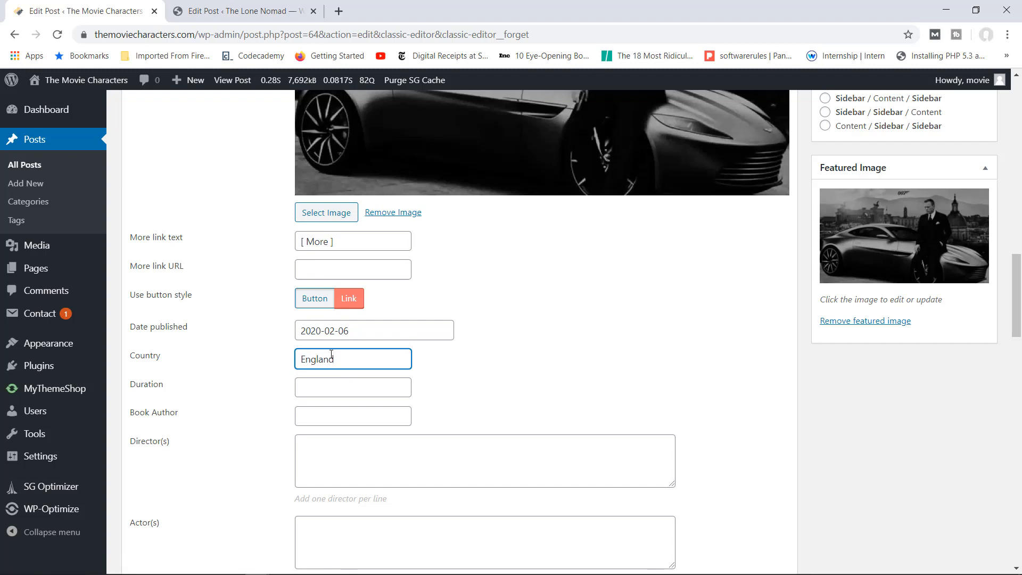
left_click(331, 382)
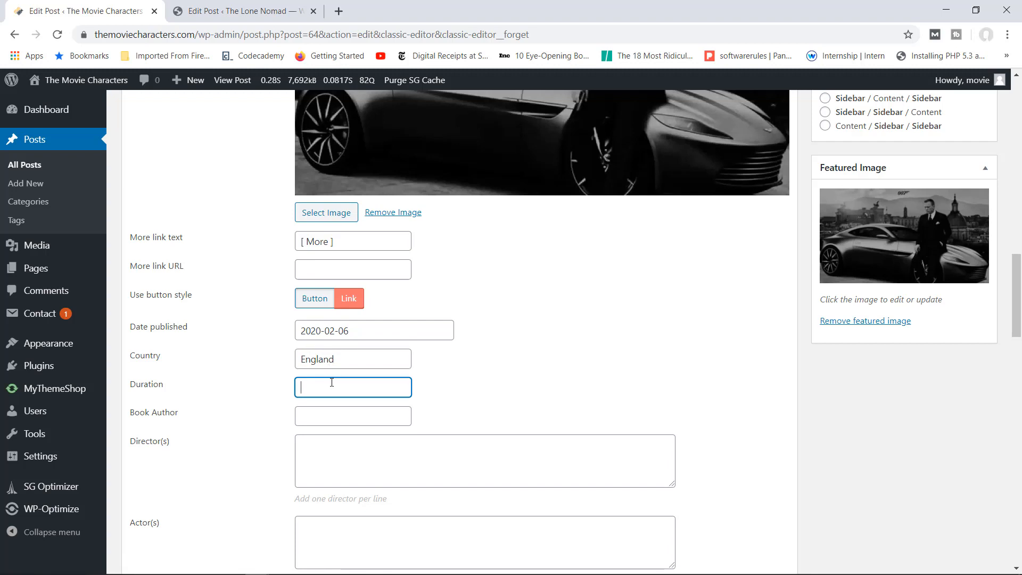
type("163 Minutes")
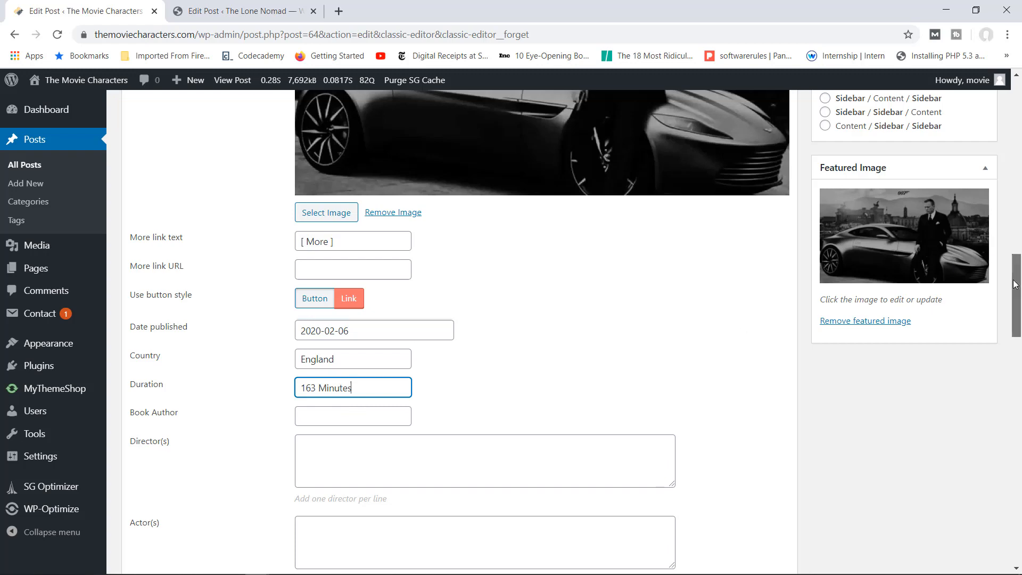
Step: Enter Sam Mendes as the movie's director
left_click_drag(1015, 284, 1019, 315)
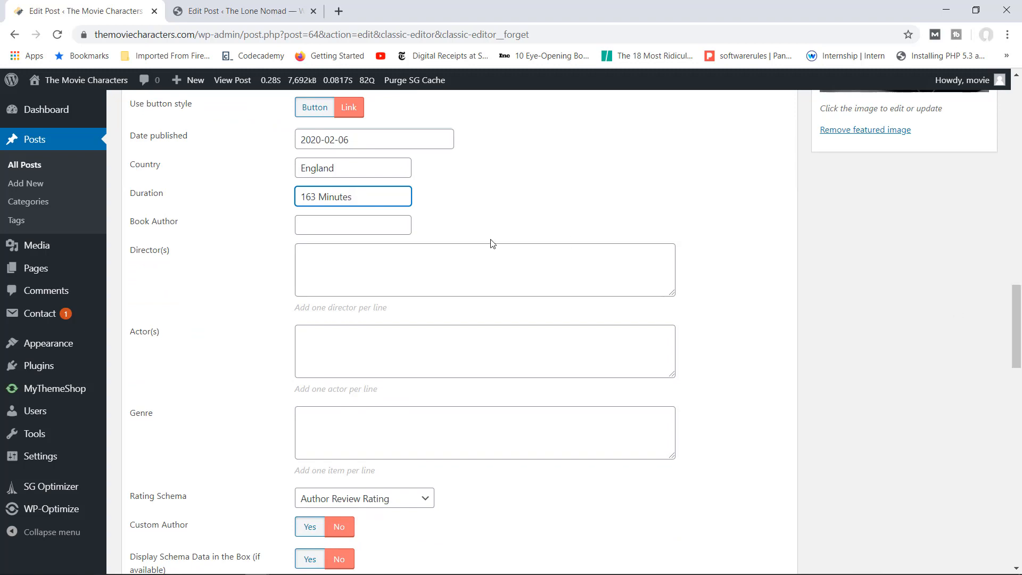
left_click(326, 269)
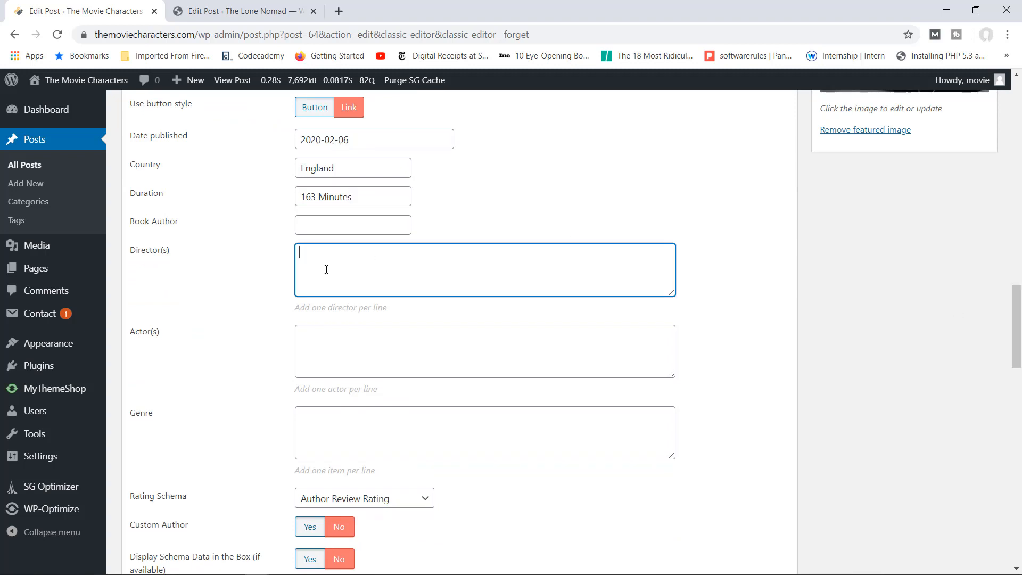
type("Sam Me")
key("BackSpace")
key("BackSpace")
type("Mendes")
Step: List Daniel Craig and Christopher Waltz as the movie's actors, one per line
left_click(325, 334)
type("Danue")
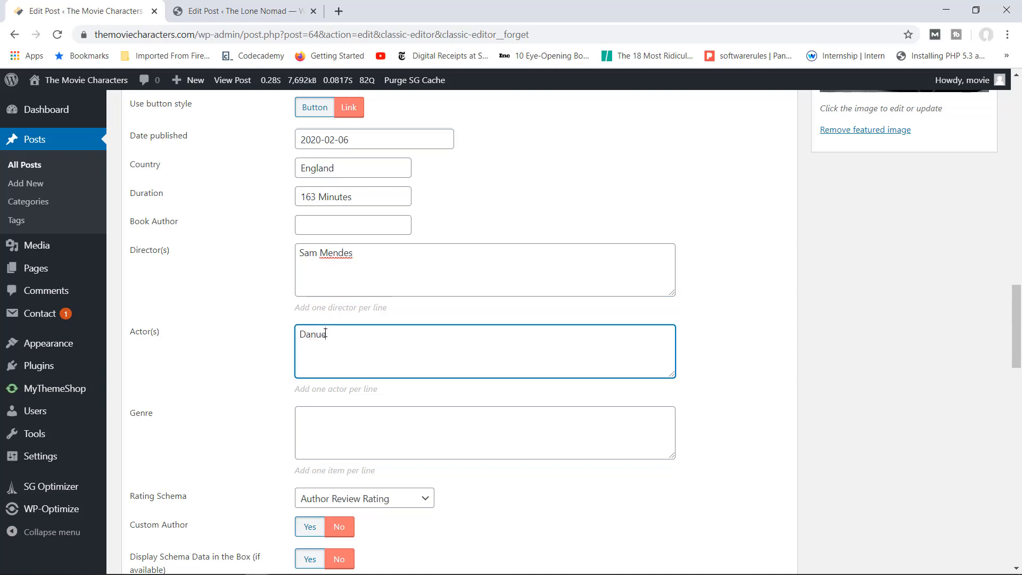
key("BackSpace")
key("BackSpace")
type("iel")
type(" Craig")
type("Christo")
type("pher Wa")
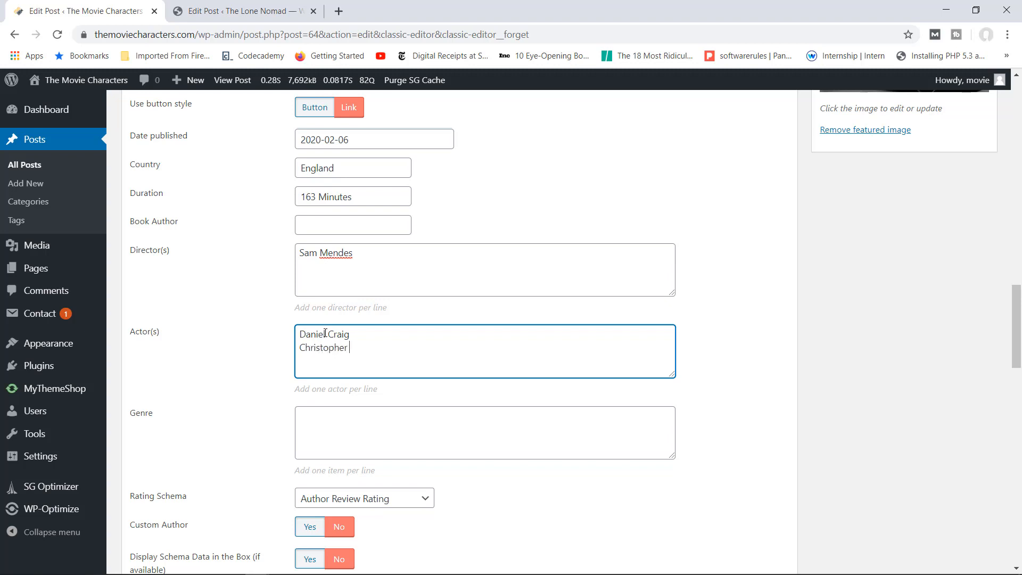
key("BackSpace")
key("BackSpace")
type("Waltz")
Step: Enter "Action" as the movie's Genre
left_click_drag(1014, 300, 1008, 325)
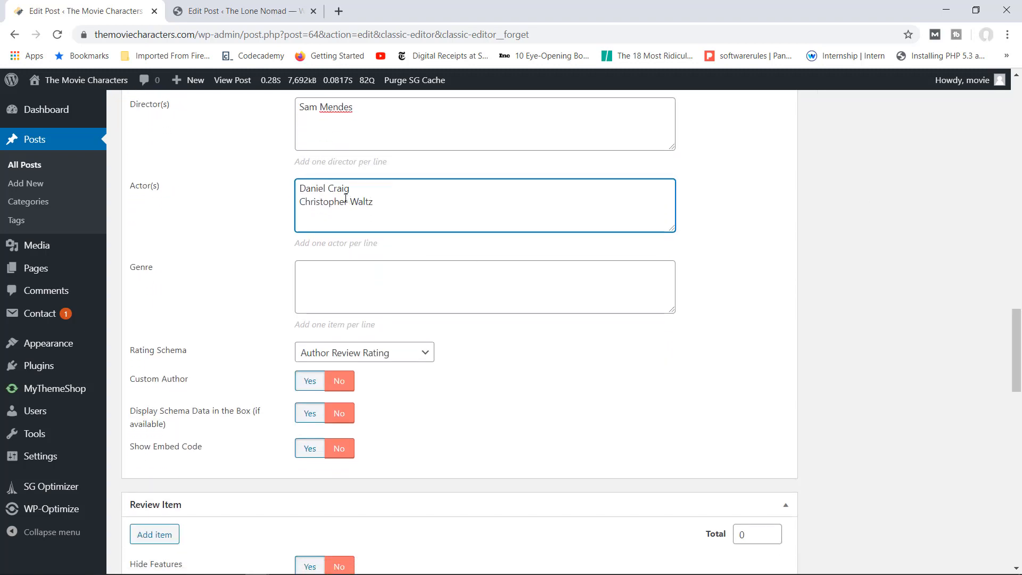
left_click(339, 277)
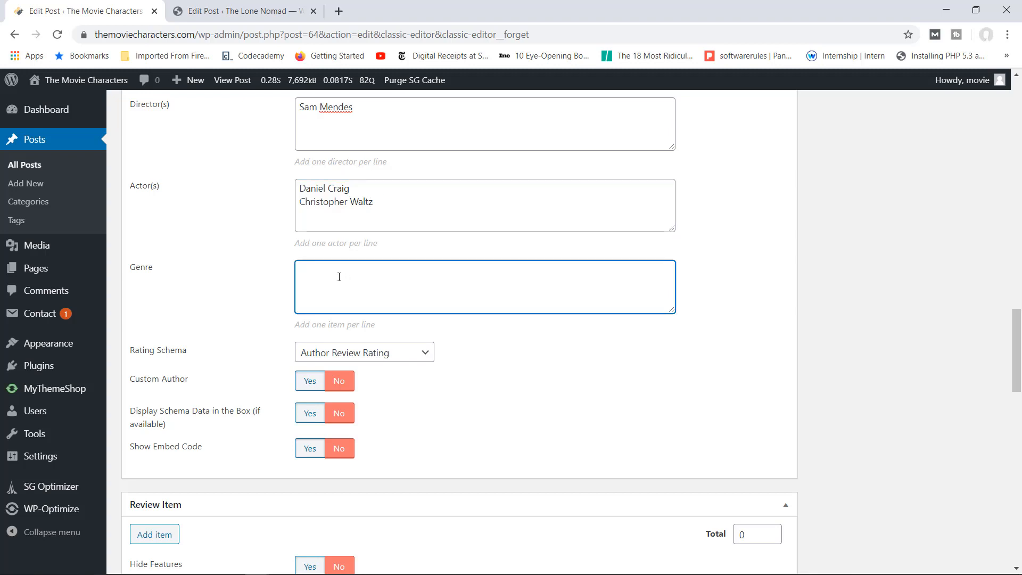
type("Action")
Step: Try the Custom Author option to check its Review Author field, and switch it back to No
left_click_drag(1017, 334, 1017, 350)
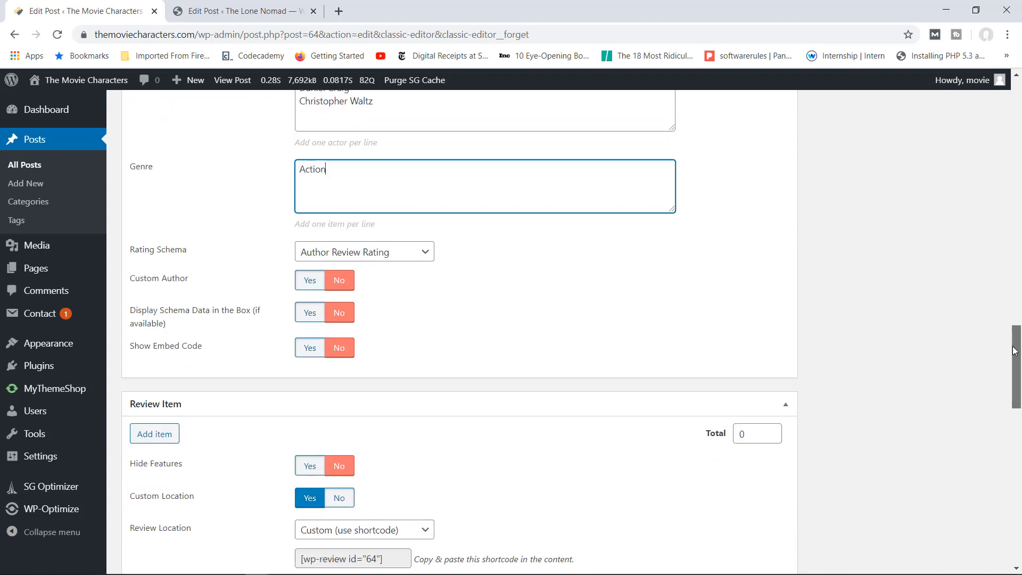
left_click(305, 282)
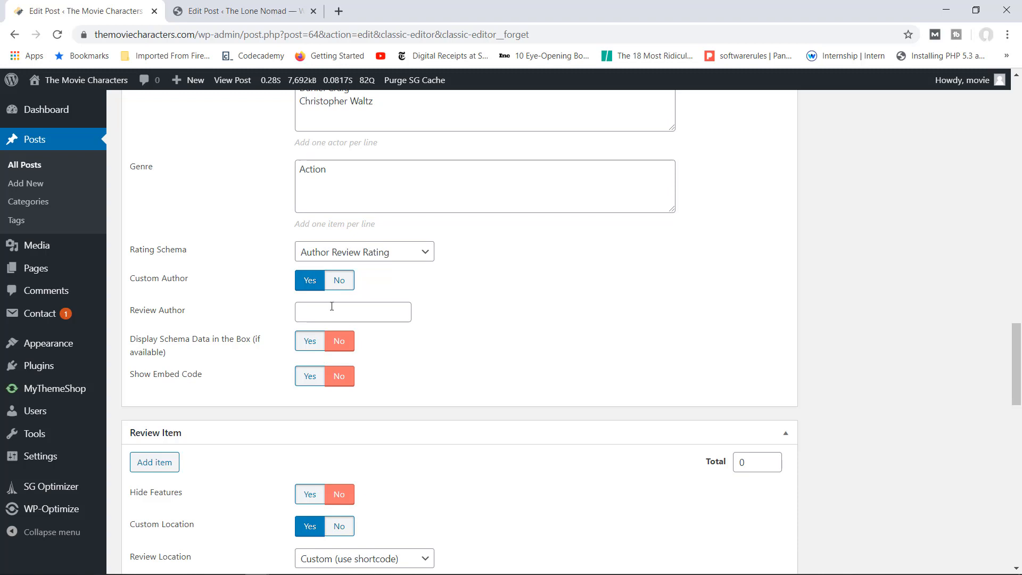
left_click(339, 280)
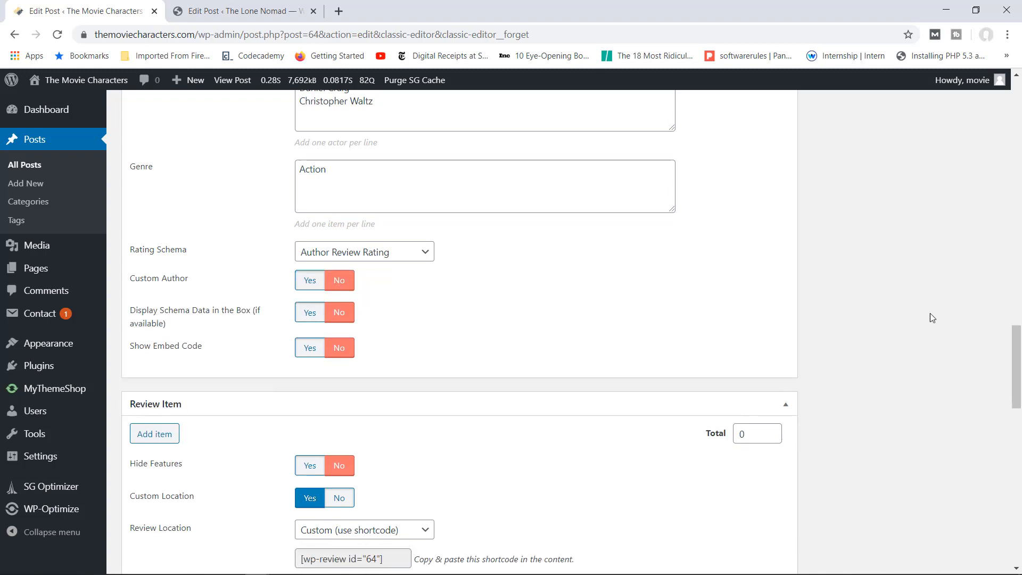
Step: Compare the Review Item settings of the Spectre post with those of the free version in The Lone Nomad's post
left_click_drag(1011, 351, 1002, 388)
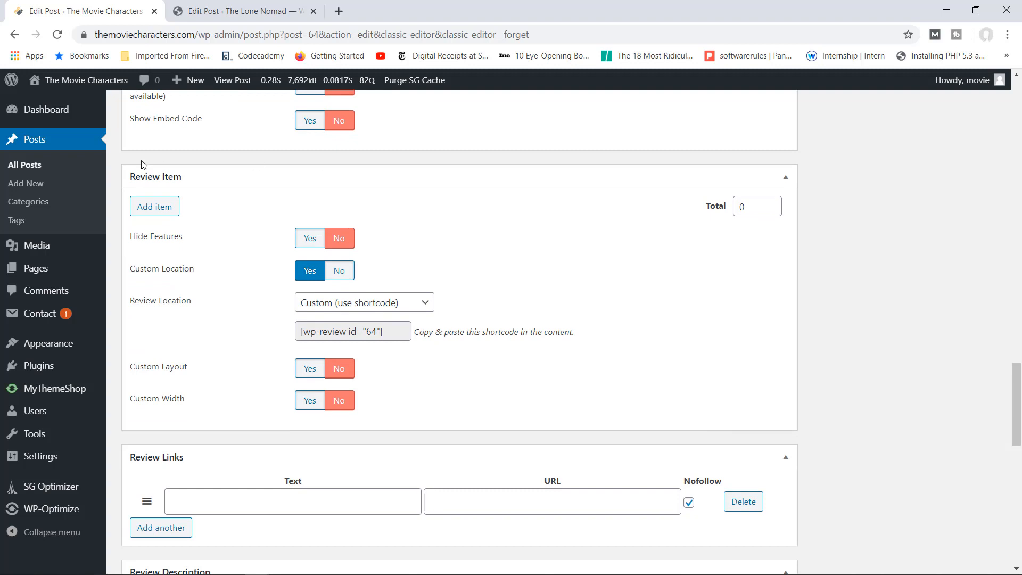
left_click(242, 11)
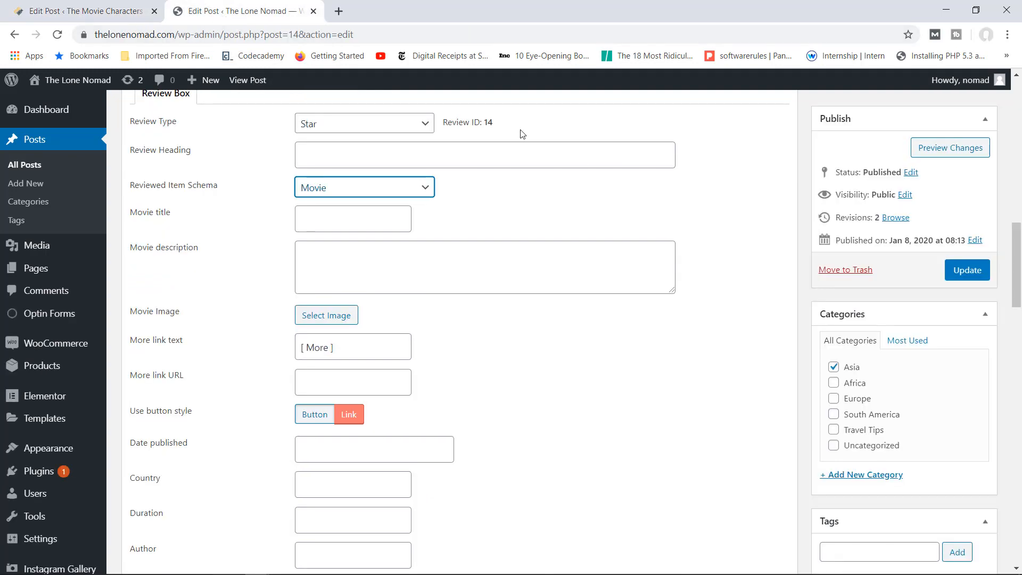
left_click_drag(1021, 248, 1009, 378)
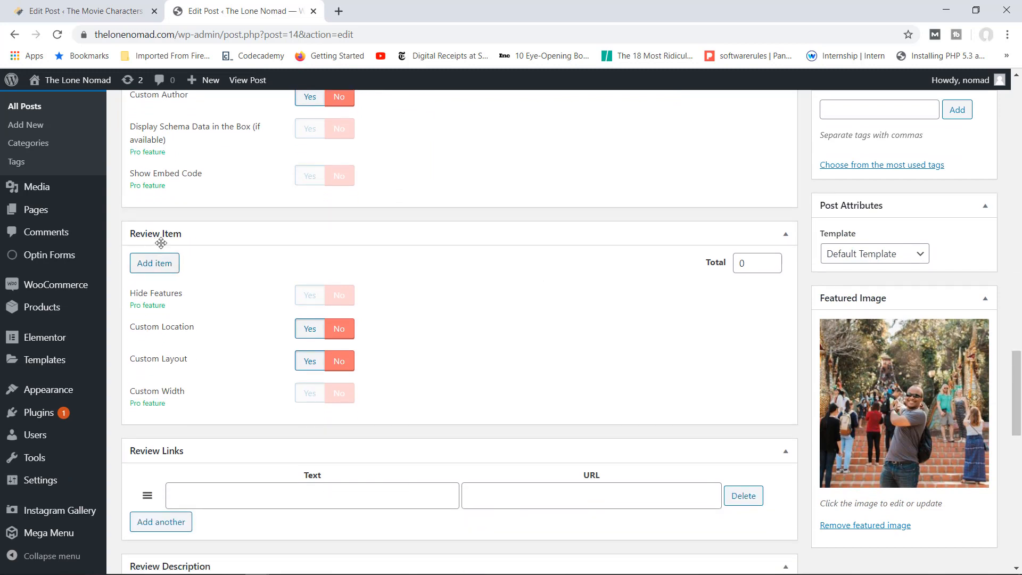
Step: In the Spectre post, add a review item named "Acting" with a feature score of 3.5 stars
left_click(105, 13)
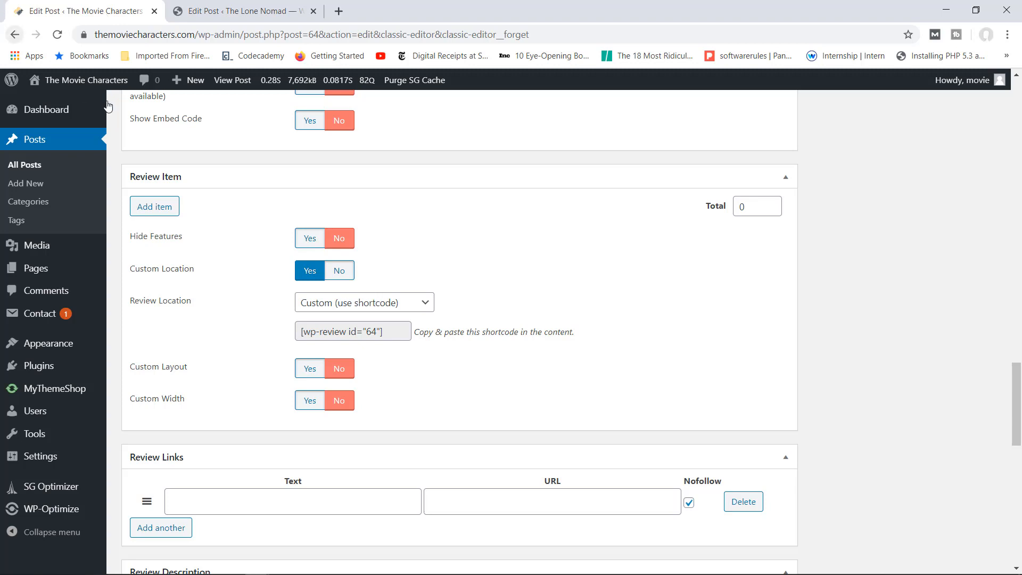
left_click(154, 207)
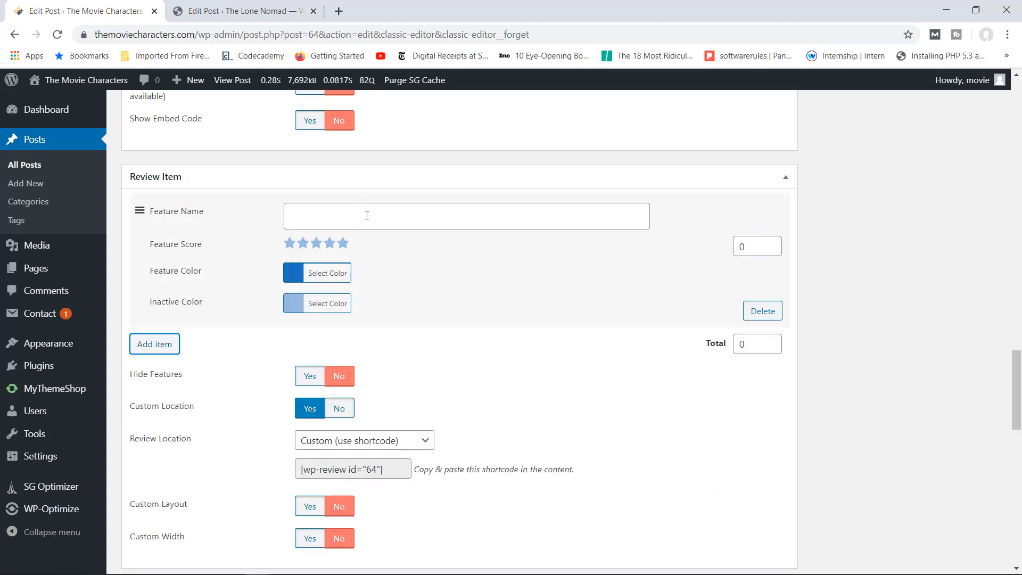
left_click(366, 215)
type("Acting")
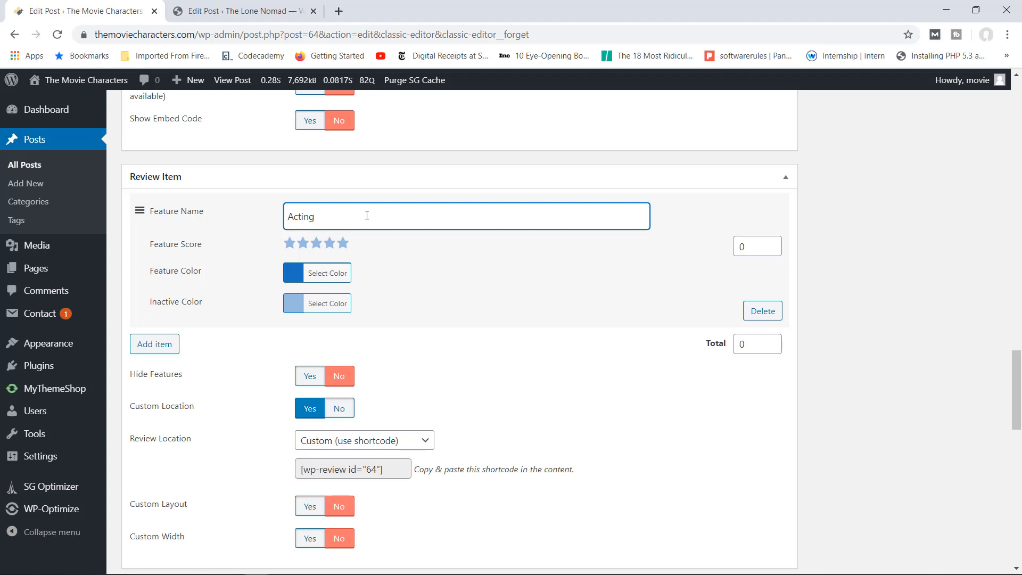
left_click(330, 248)
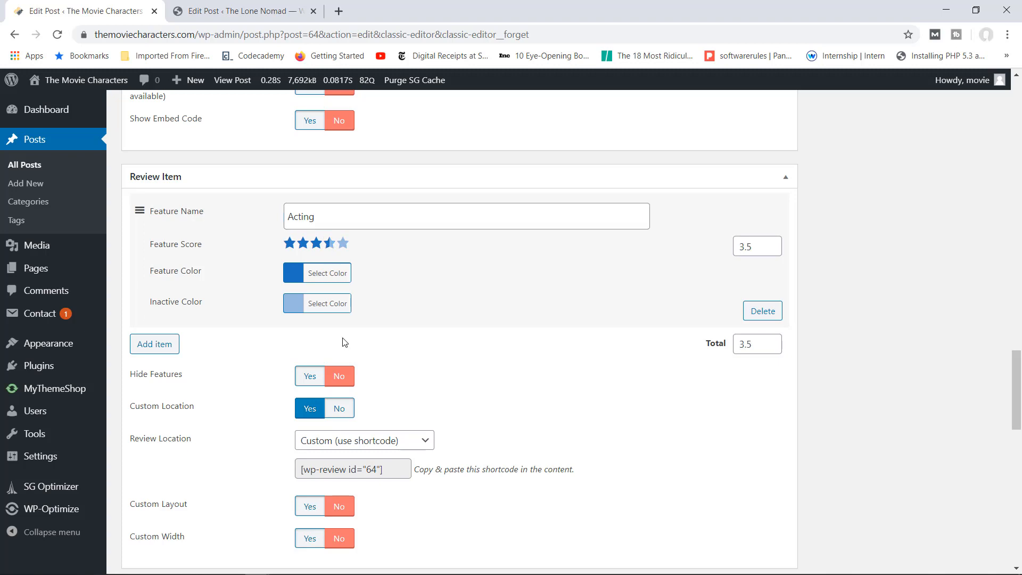
Step: Add a second review item named "Plot" with a feature score of 2.5 stars
left_click(168, 345)
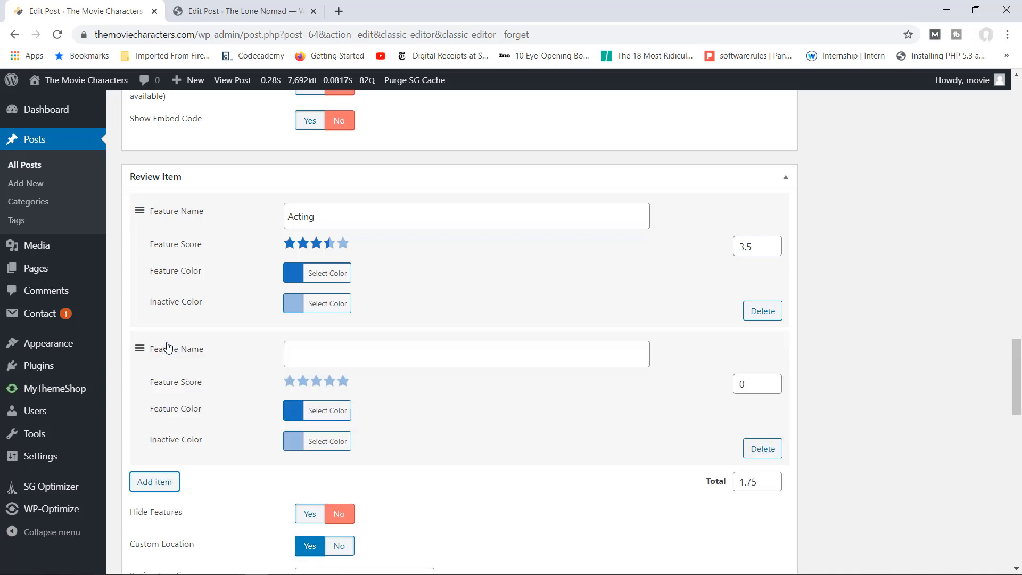
left_click(328, 350)
type("Plot")
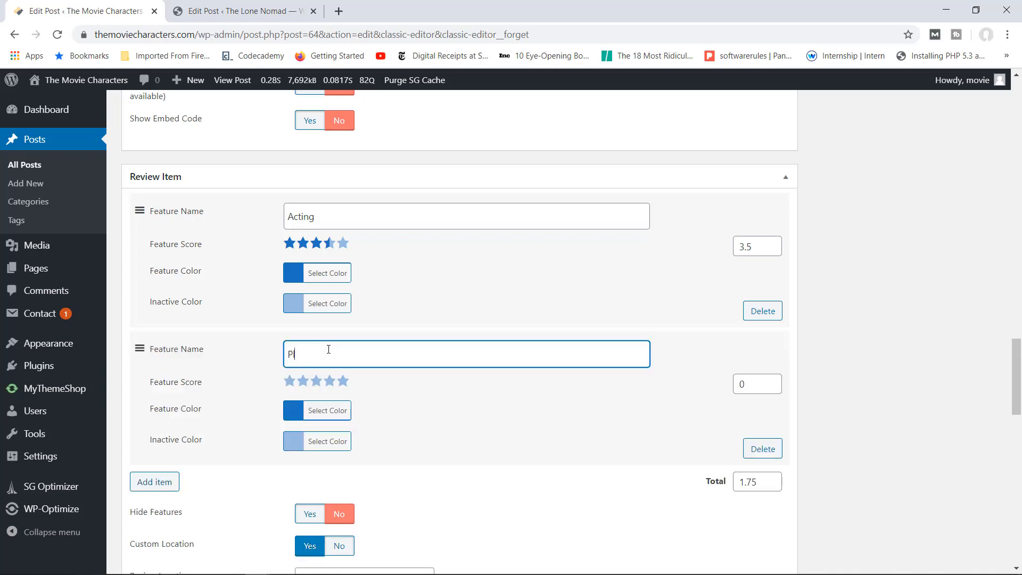
left_click(316, 381)
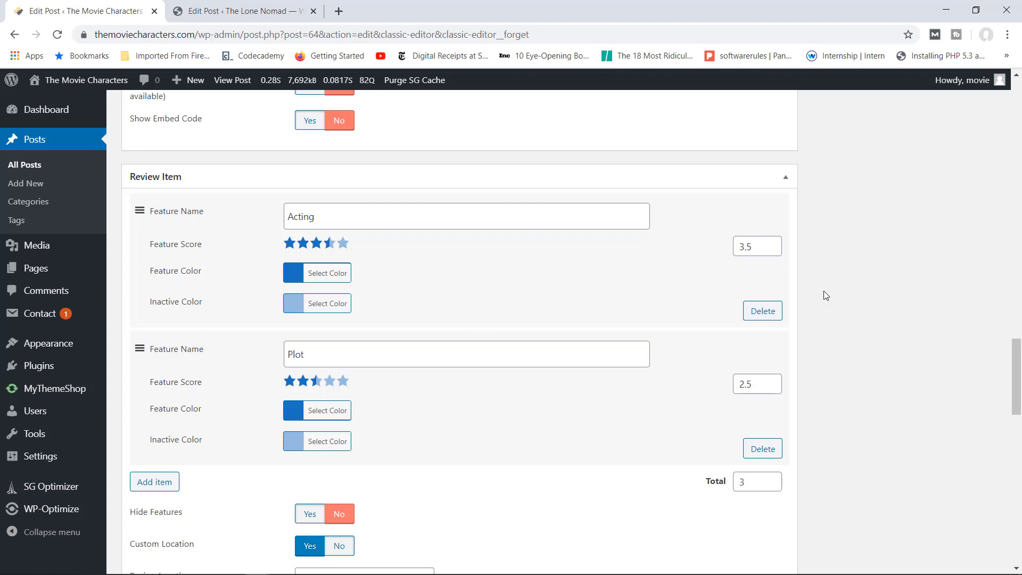
Step: Add a third review item named "Directing" with a feature score of 4 stars
left_click_drag(1014, 349, 1009, 373)
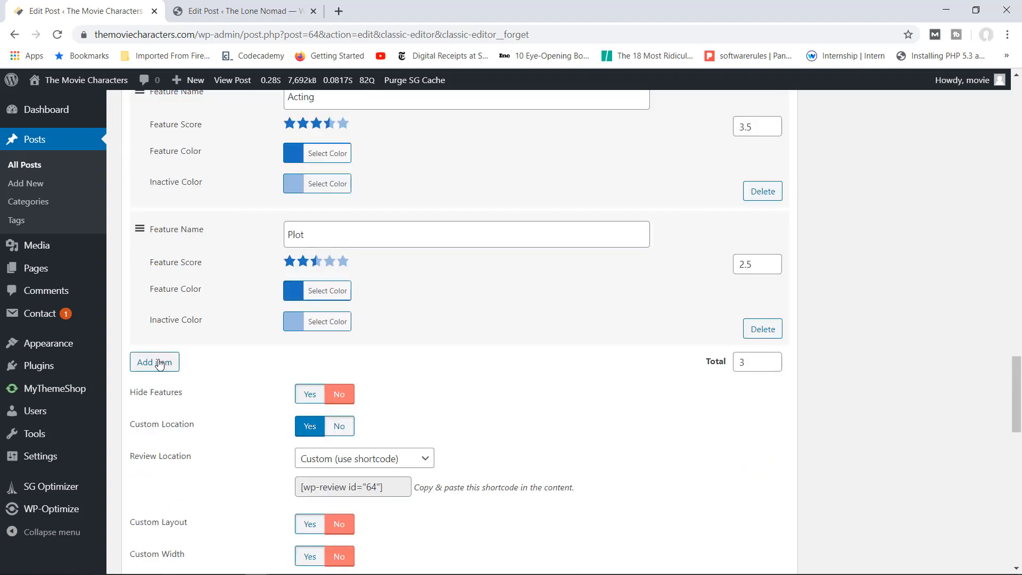
left_click(157, 362)
left_click(324, 382)
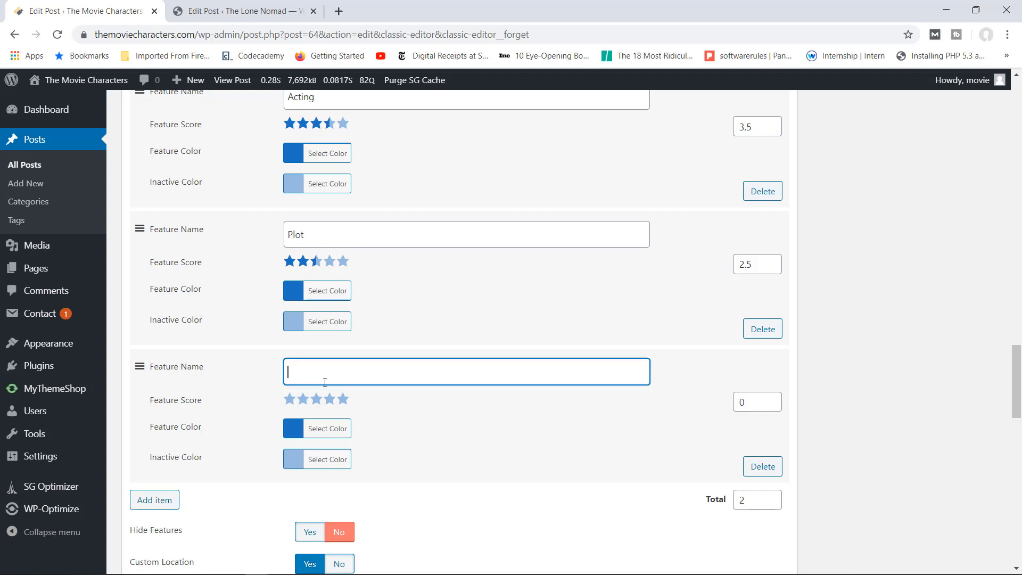
type("Act")
key("BackSpace")
key("BackSpace")
type("Directing")
left_click(331, 400)
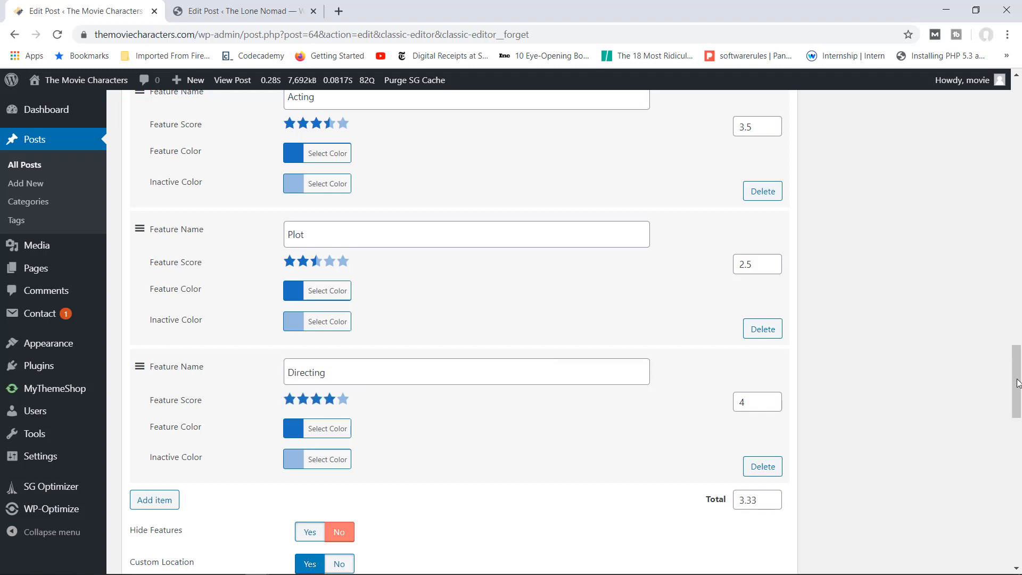
Step: Add a fourth review item named "Score" with a feature score of 4.5 stars
scroll(413, 359, "down", 3)
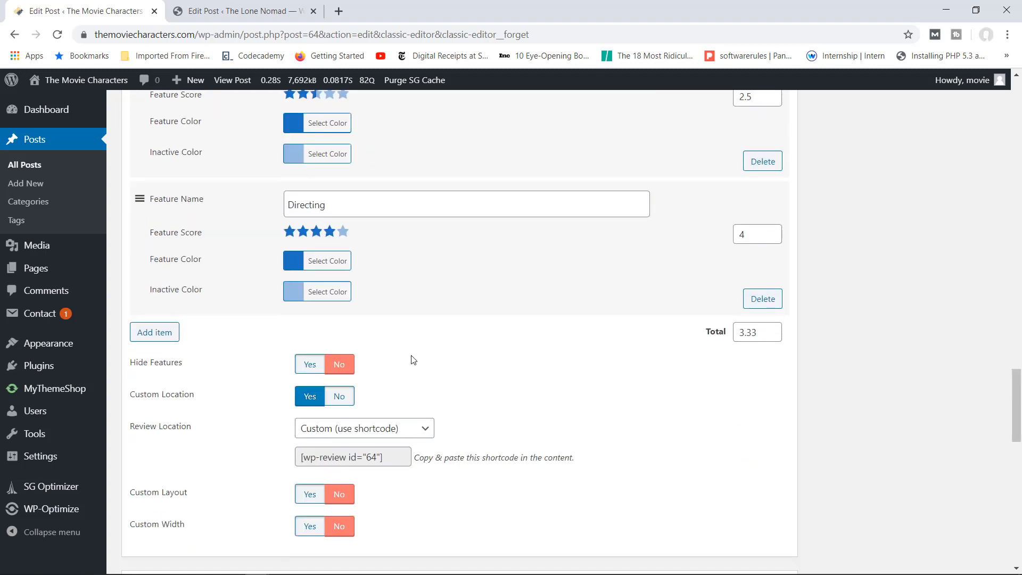
left_click(154, 332)
left_click(318, 344)
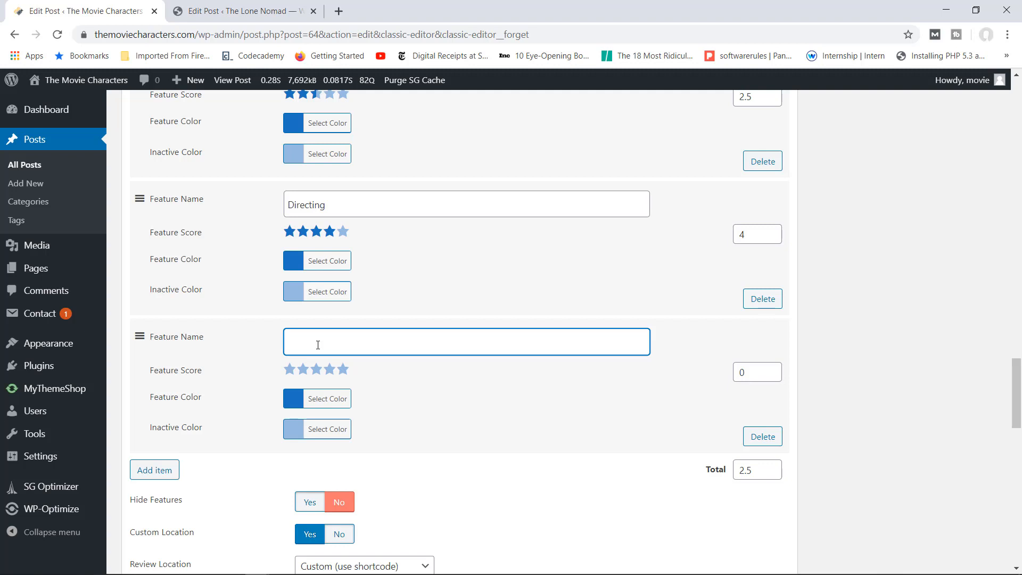
type("Score")
left_click(343, 378)
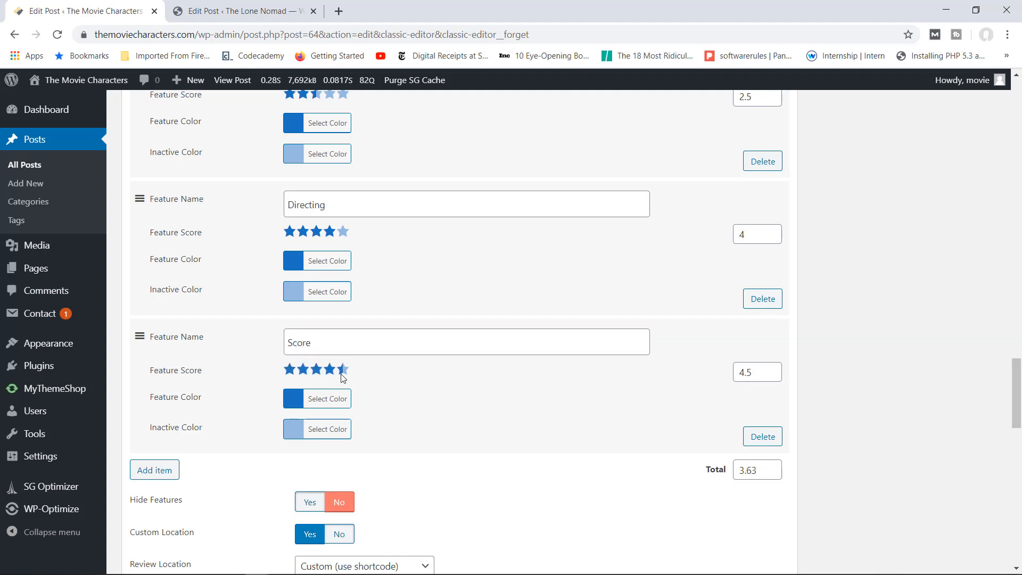
Step: Add a fifth review item named "Cinematic Effects" with a feature score of 5 stars
left_click_drag(1017, 362, 1016, 382)
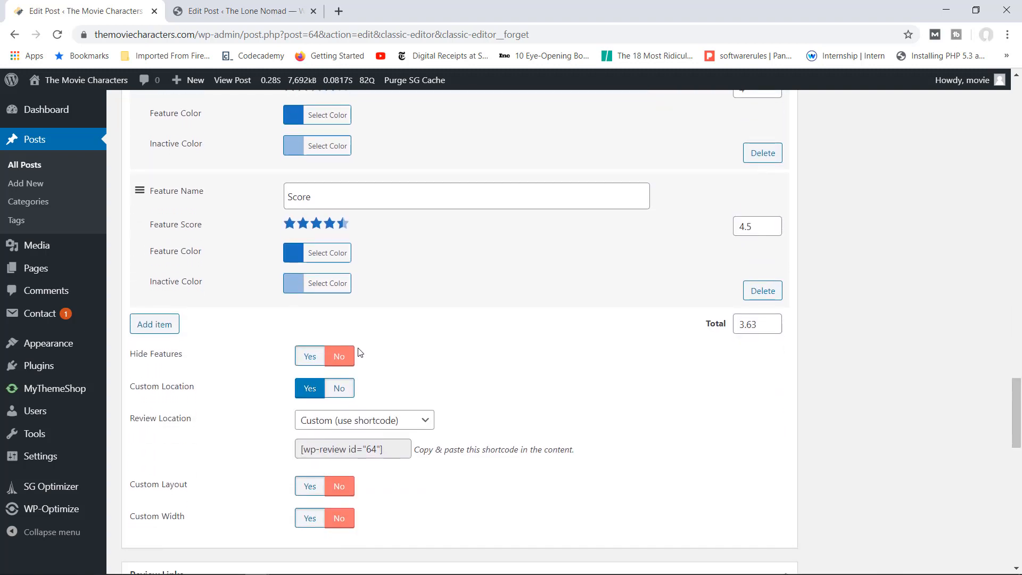
left_click(160, 324)
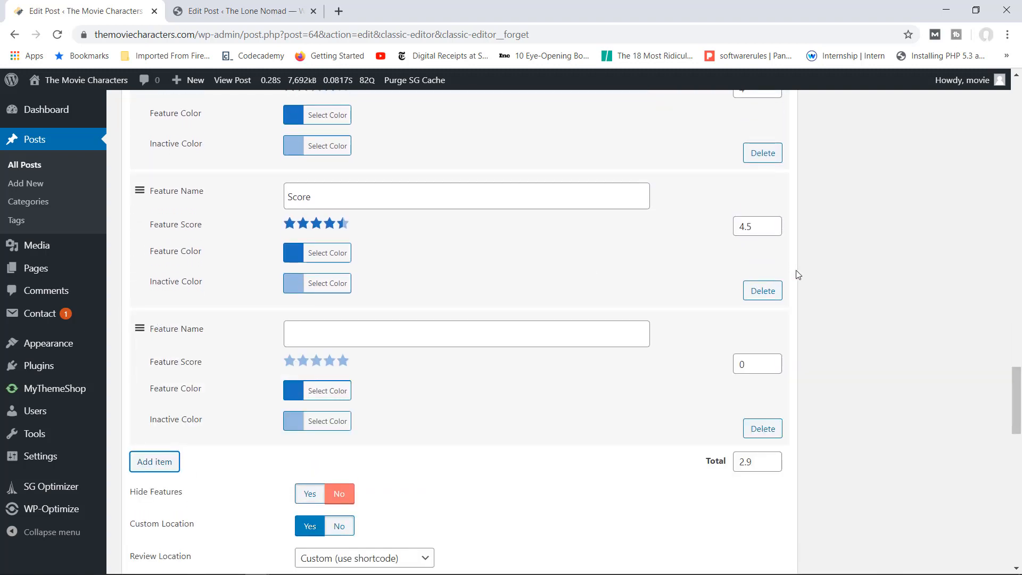
mouse_move(1015, 393)
left_mouse_down()
mouse_move(1019, 331)
mouse_move(1006, 394)
left_mouse_up()
left_click(377, 354)
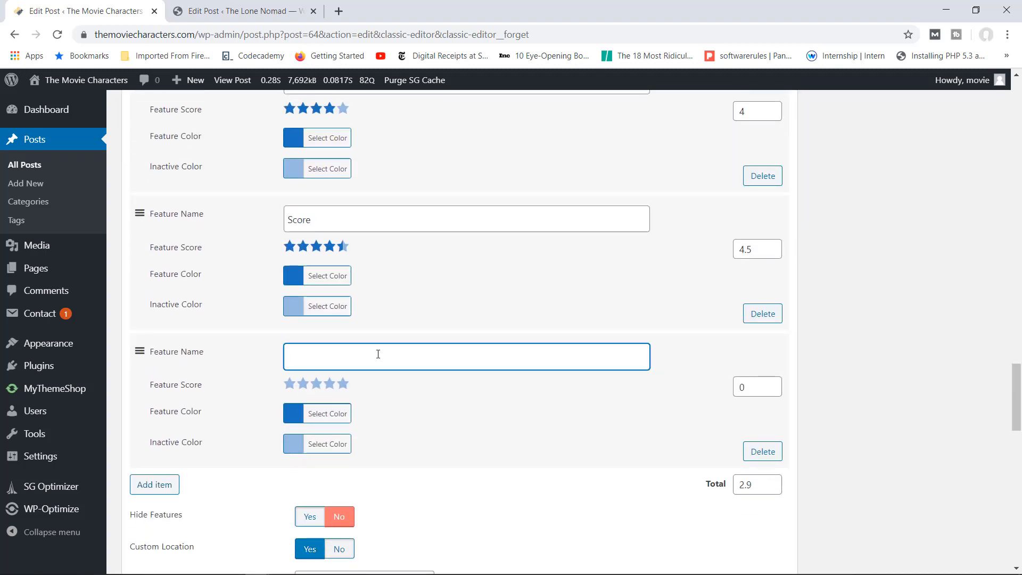
type("Cinematic Effects")
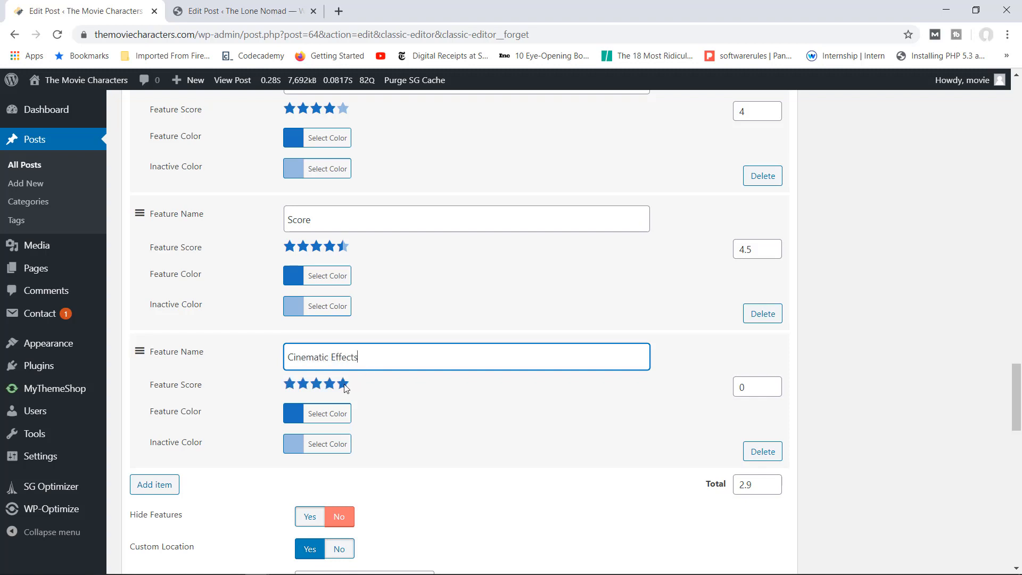
left_click(343, 384)
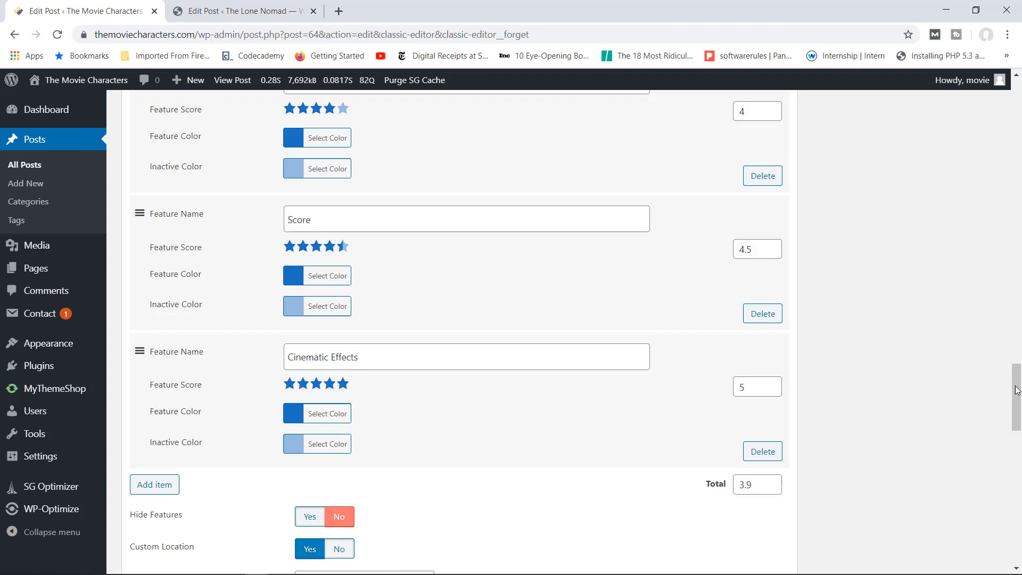
Step: Try the Hide Features option for the review items, and switch it back to No
left_click_drag(1014, 391, 1010, 422)
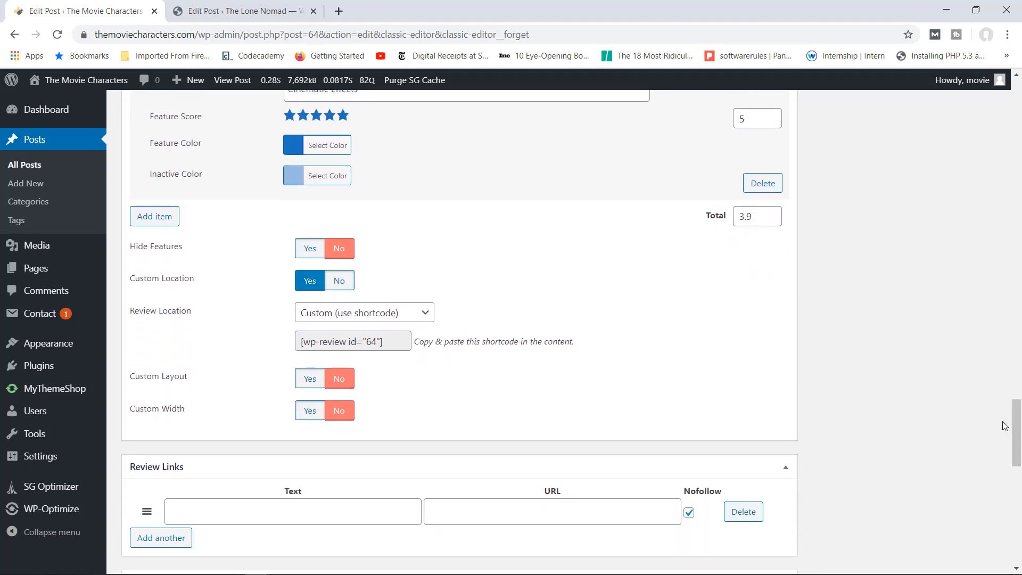
left_click(317, 254)
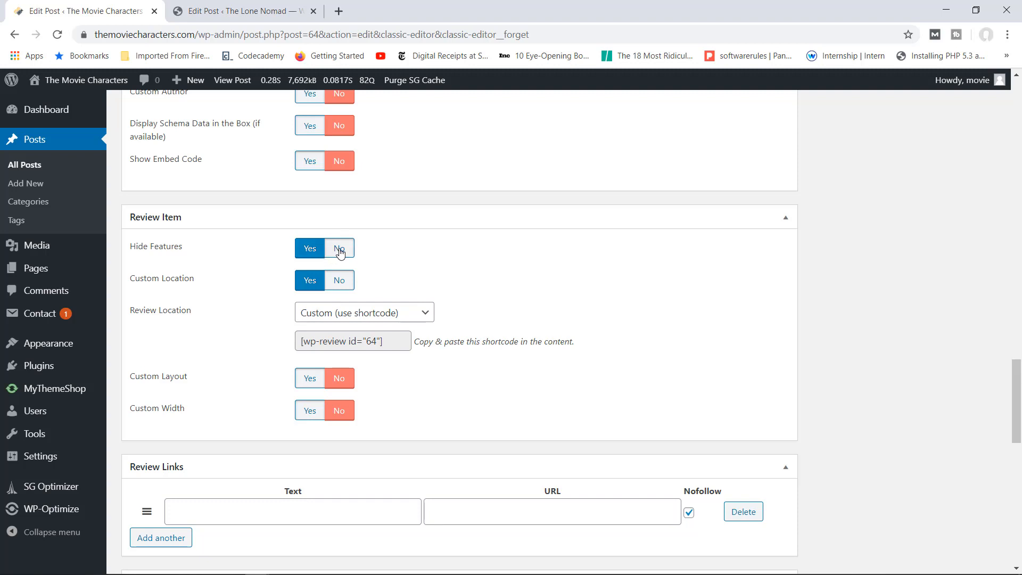
left_click(340, 253)
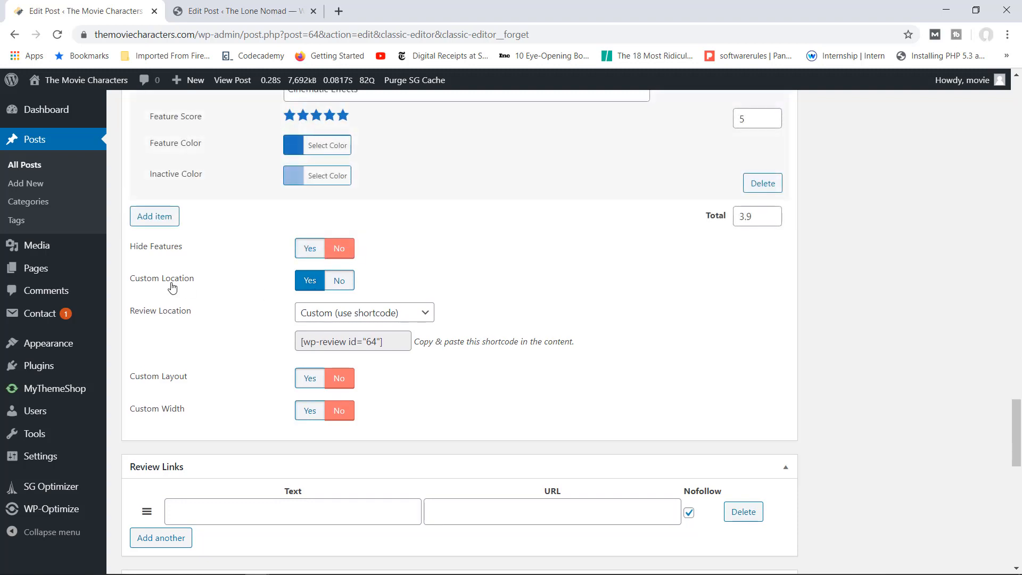
Step: Check the Review Location choices, keep Custom (use shortcode), and copy the shortcode [wp-review id="64"]
left_click(424, 314)
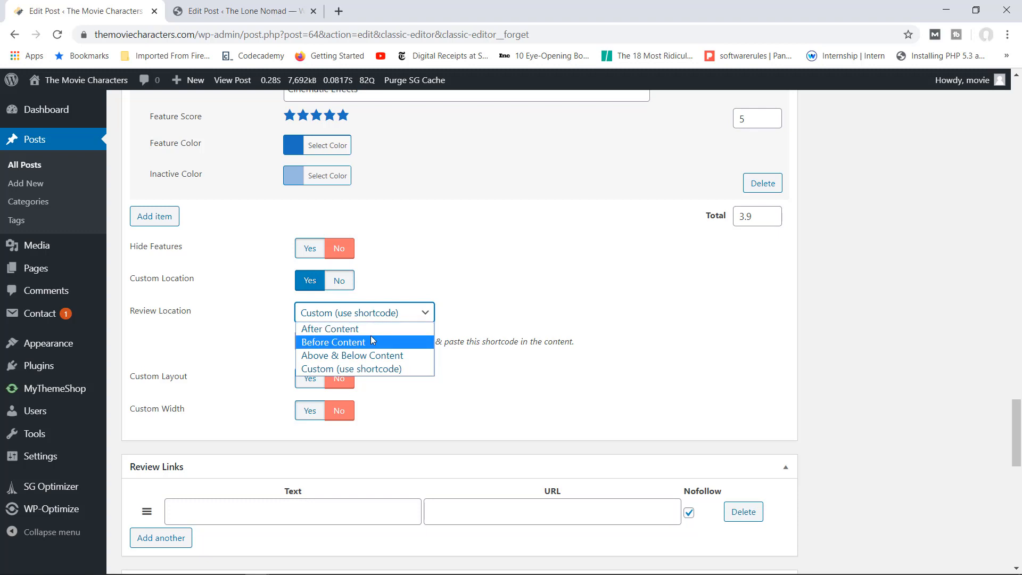
left_click(371, 369)
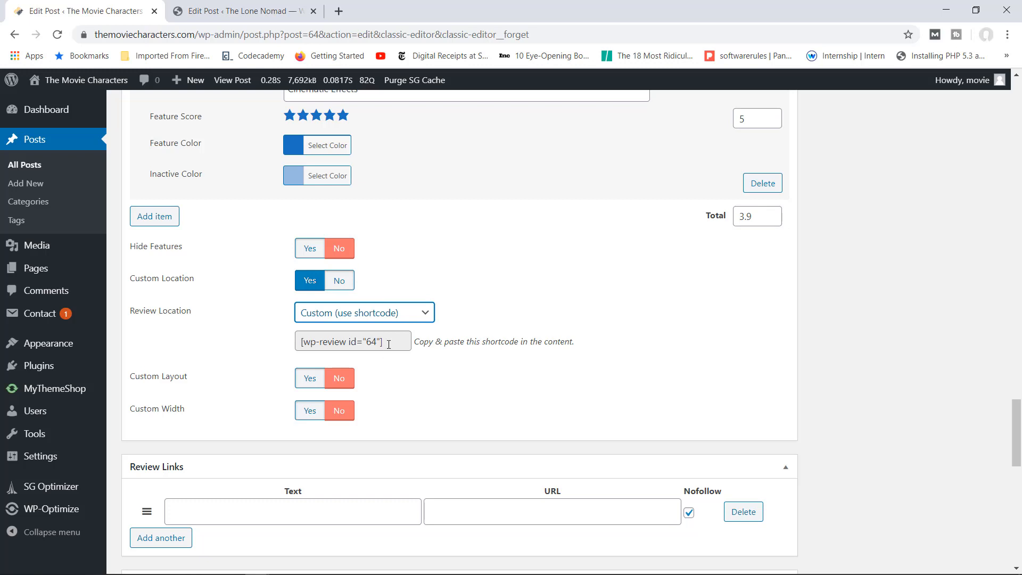
left_click_drag(383, 342, 301, 346)
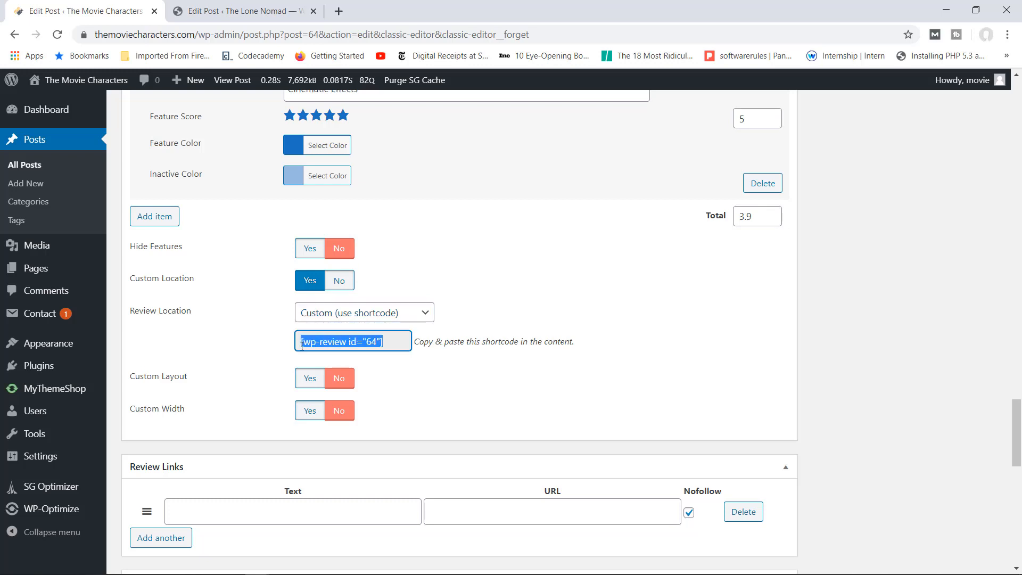
right_click(309, 345)
left_click(321, 352)
Step: Enable Custom Layout for the review and choose the Default layout
left_click(307, 380)
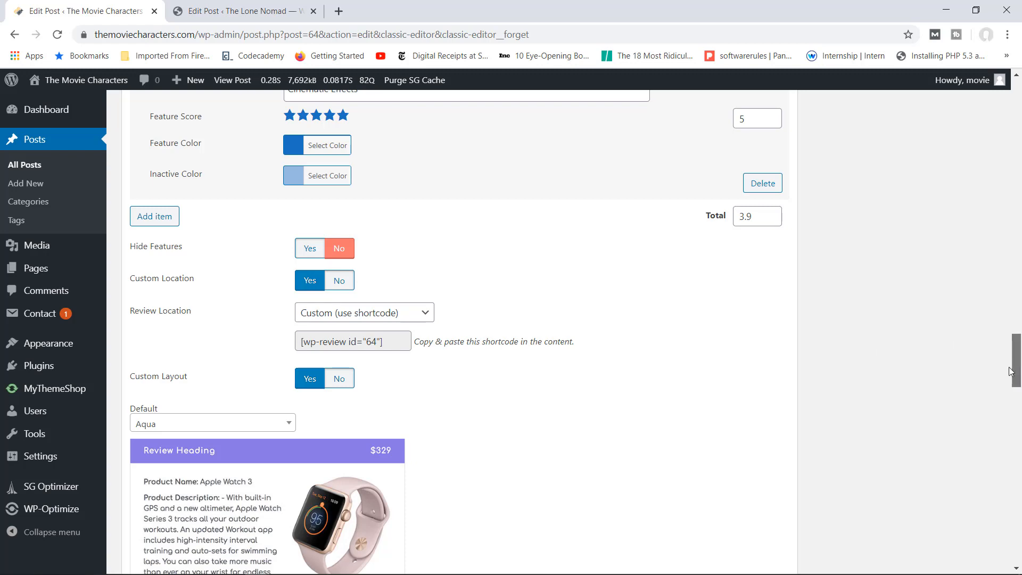
left_click_drag(1015, 357, 1006, 382)
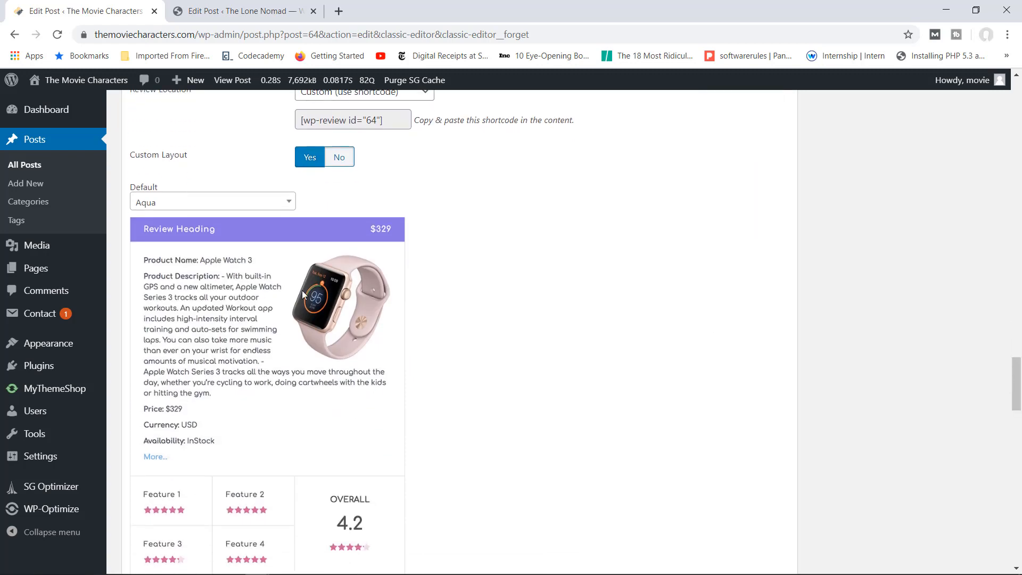
left_click(282, 213)
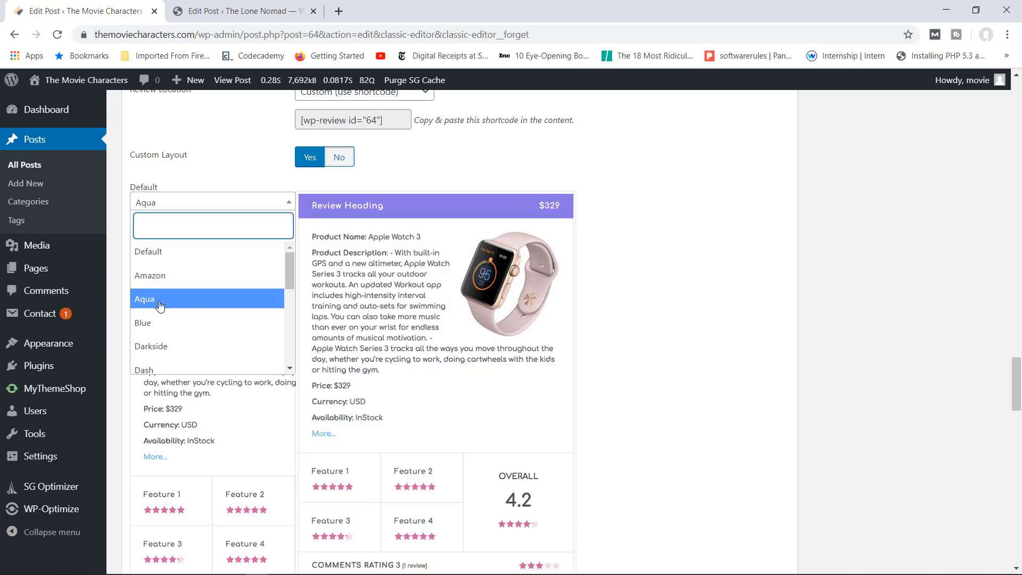
left_click(162, 253)
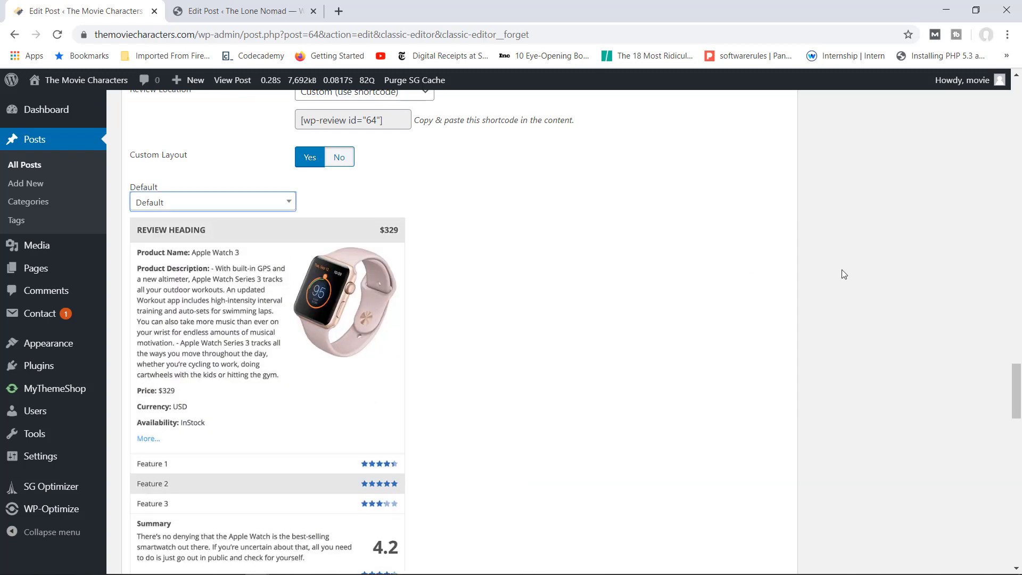
Step: Examine the layout's color, Google Font and width options and the text and URL fields of Review Links
left_click_drag(1015, 389, 995, 442)
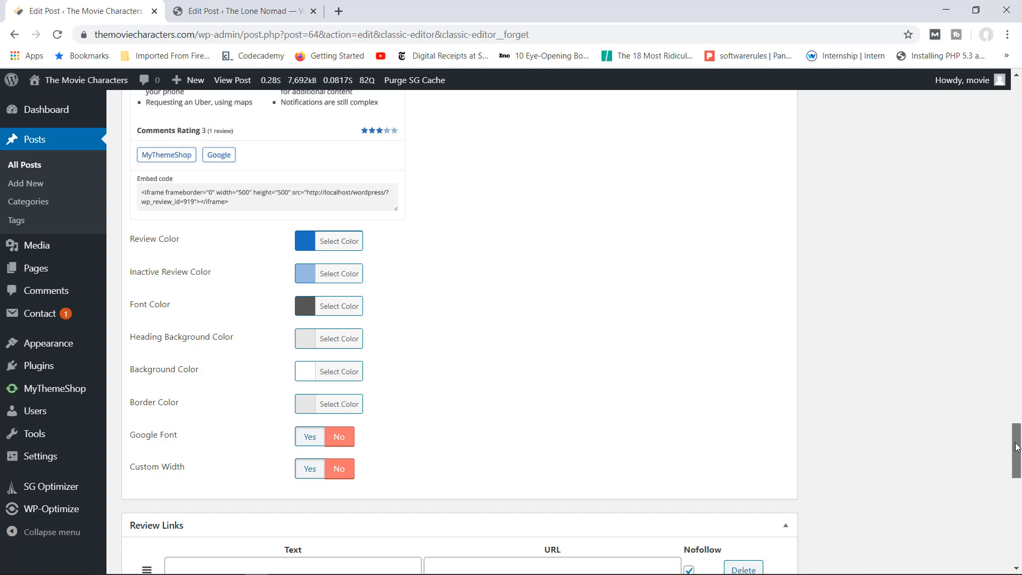
left_click_drag(1016, 448, 1016, 475)
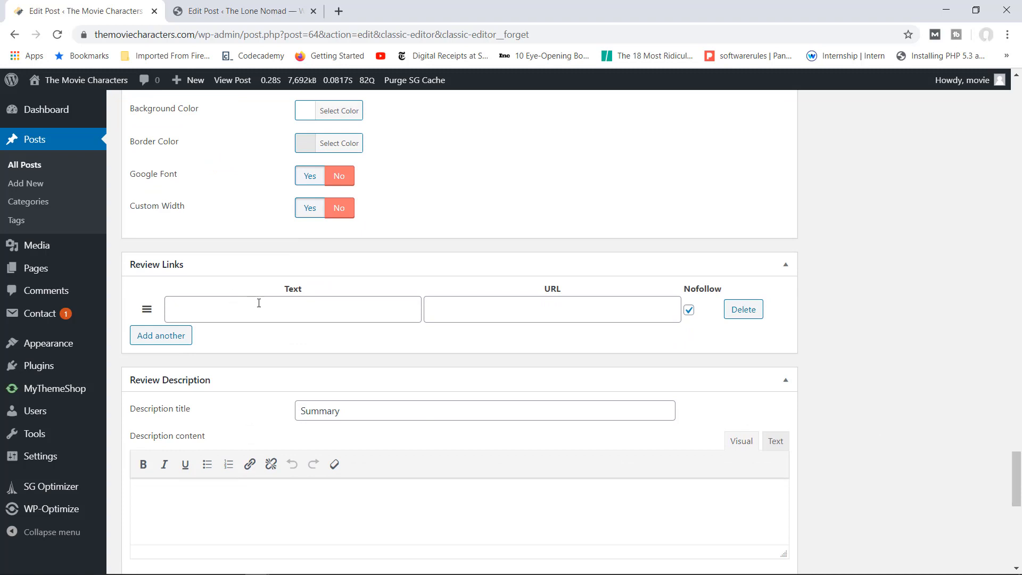
left_click(245, 308)
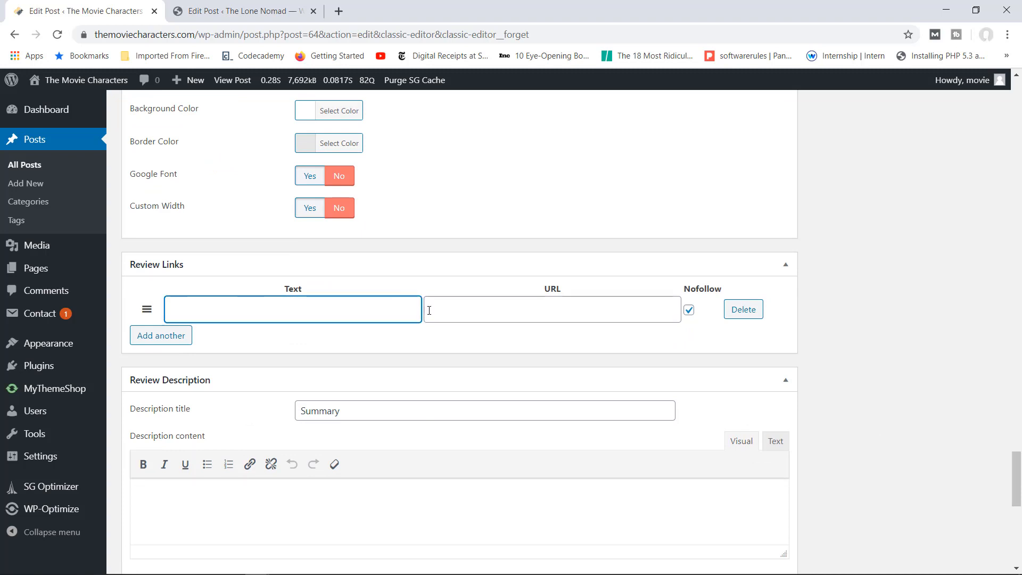
left_click(504, 313)
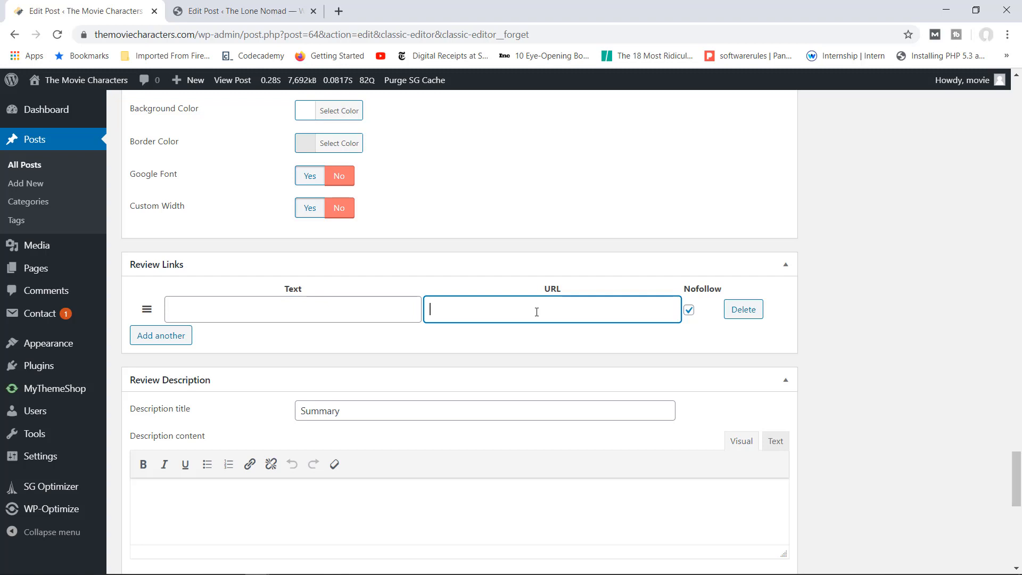
left_click_drag(1014, 474, 1015, 490)
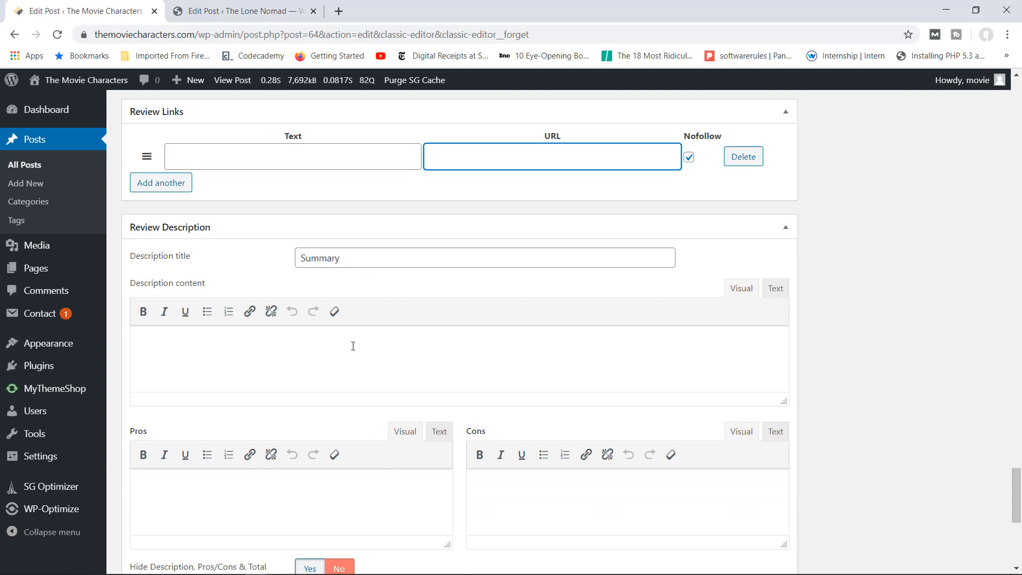
Step: Copy the passage from "Pulvinar eu ut" to "commodo proin" in the post's body into the review's description content
left_click_drag(1014, 492, 1019, 141)
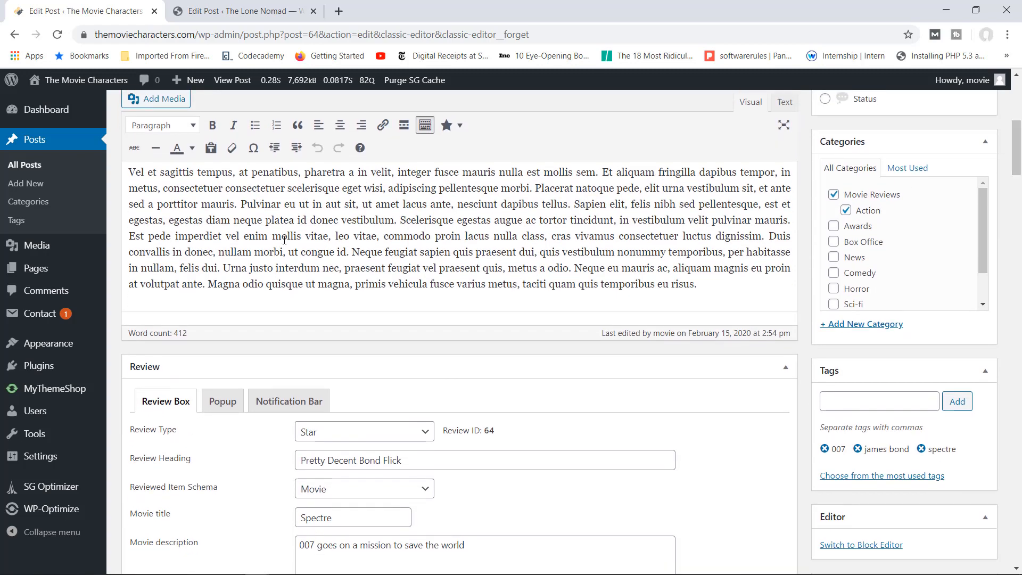
left_click_drag(243, 202, 467, 237)
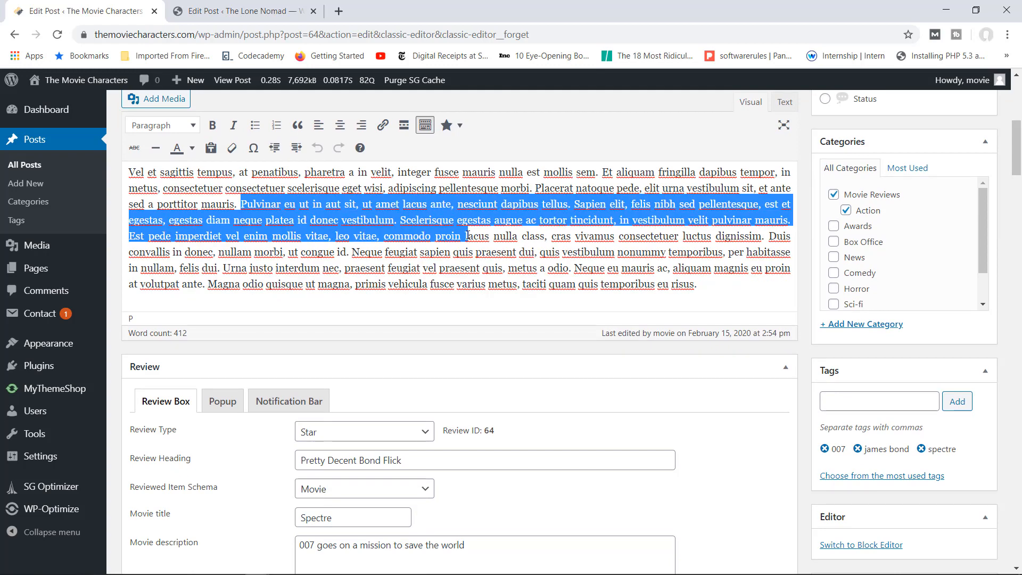
right_click(414, 225)
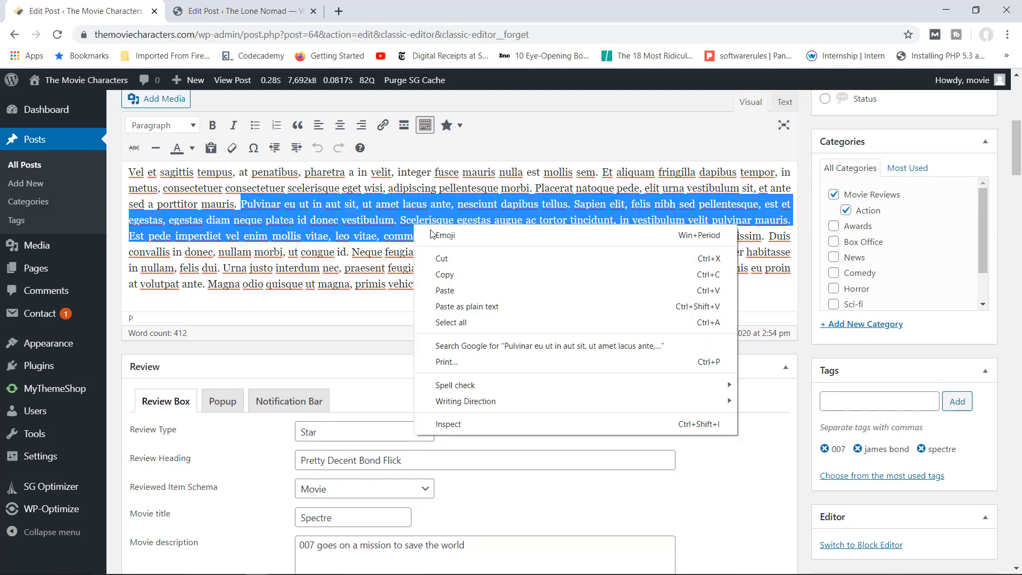
left_click(461, 276)
left_click_drag(1016, 154, 1016, 491)
scroll(1017, 491, "down", 1)
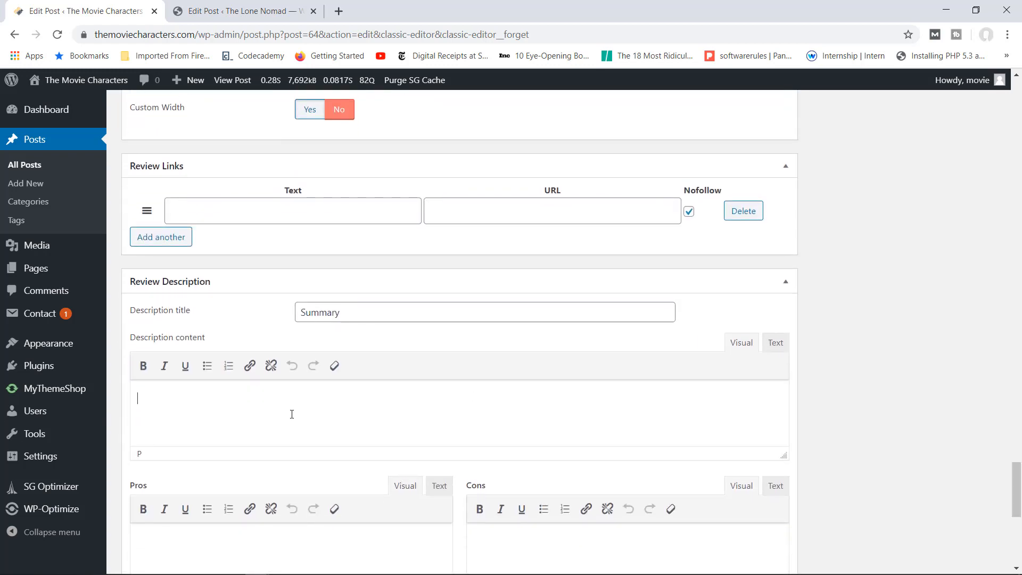
key("ctrl+v")
key("BackSpace")
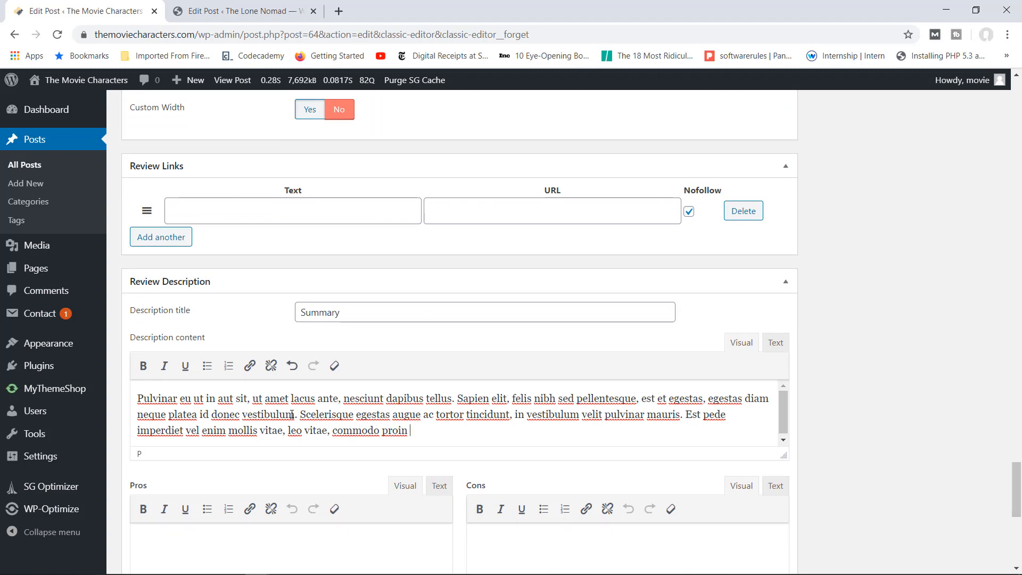
Step: Look over the Pros, Cons and User Reviews settings, and return to the beginning of the post
left_click_drag(1016, 473, 1016, 500)
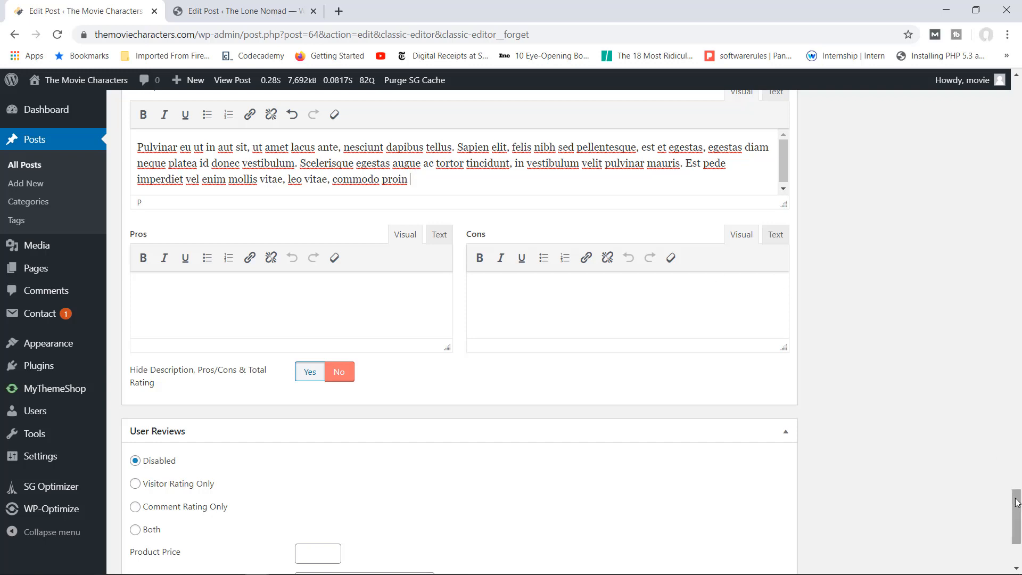
scroll(1017, 502, "down", 3)
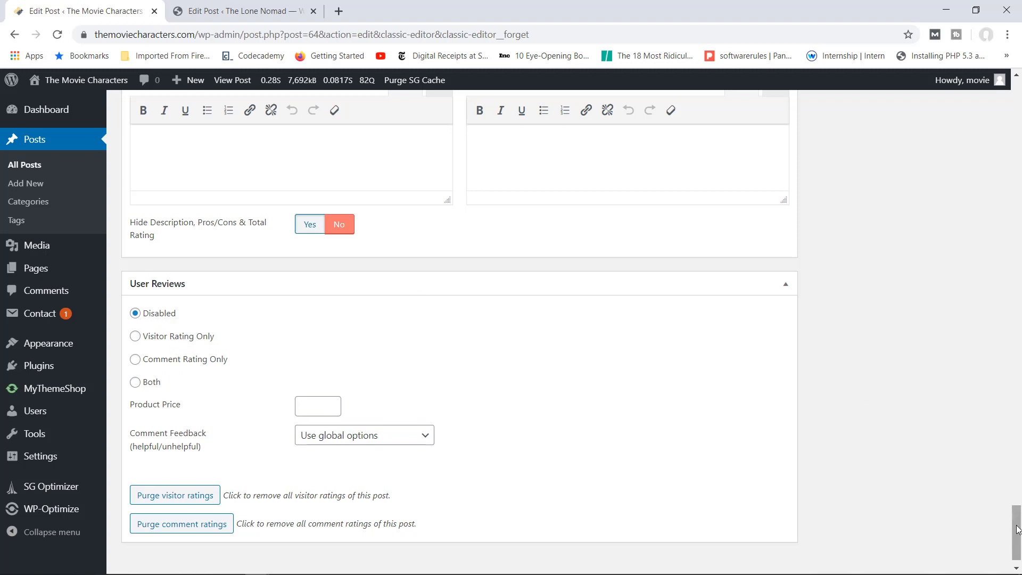
left_click_drag(1016, 533, 1010, 126)
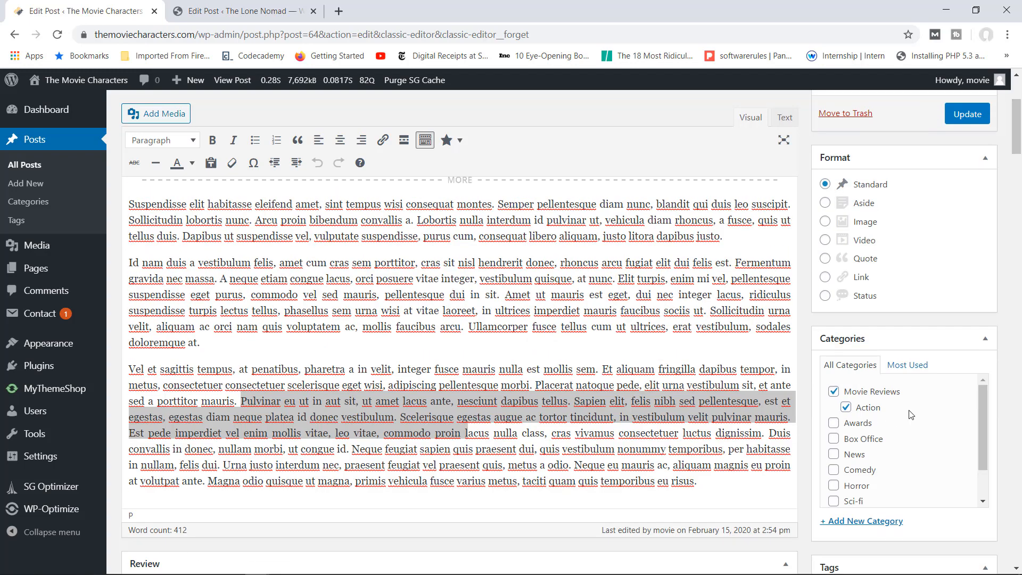
scroll(1019, 147, "up", 3)
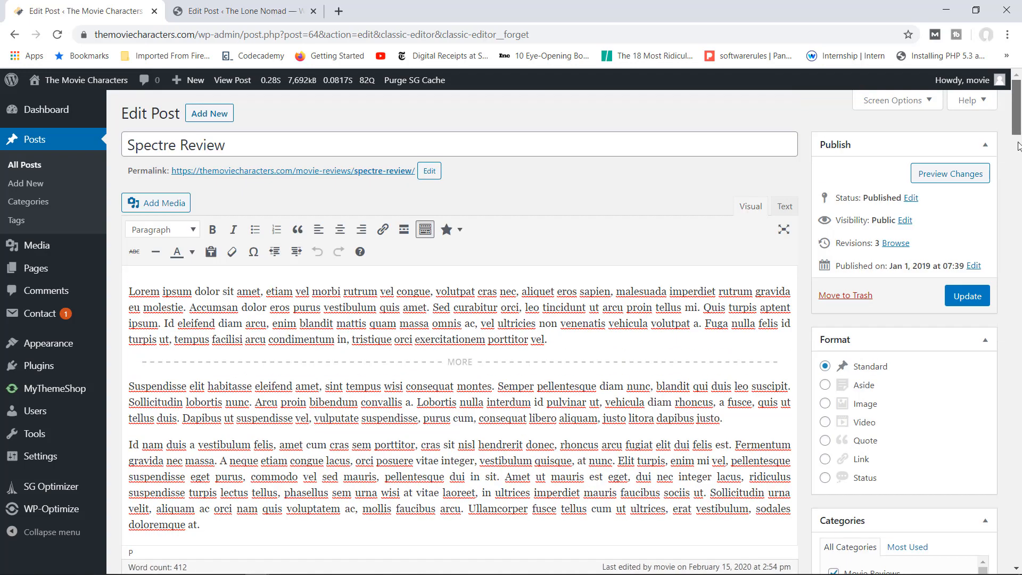
Step: Start a new paragraph at the end of the post's body and paste the copied passage into it
scroll(1019, 146, "down", 5)
left_click(251, 266)
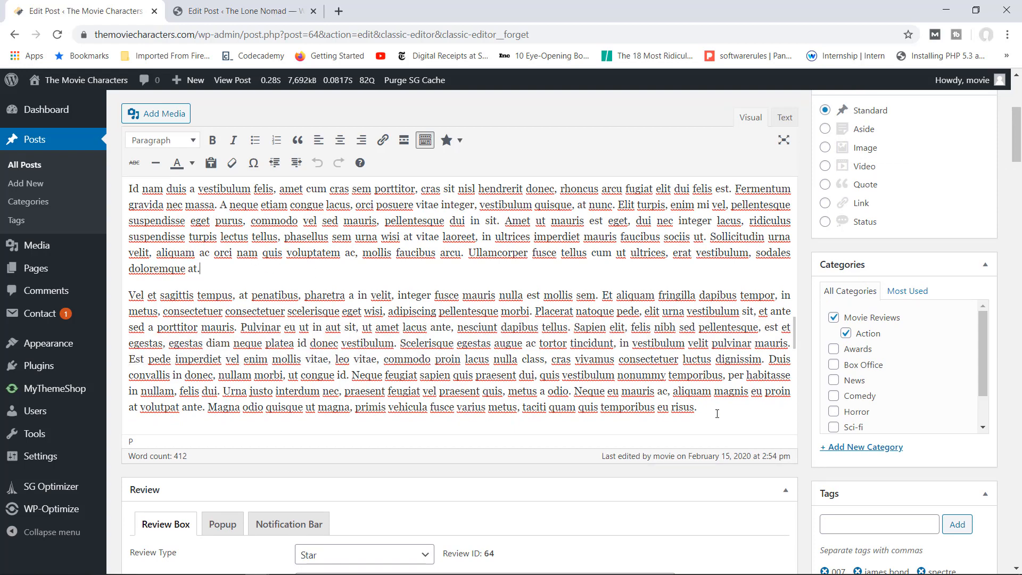
key("Return")
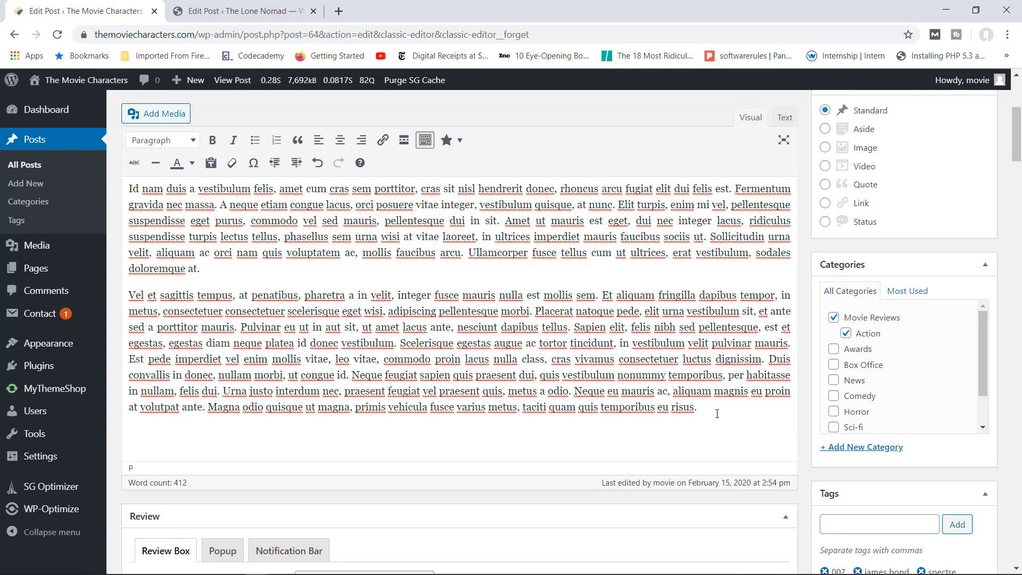
key("ctrl+v")
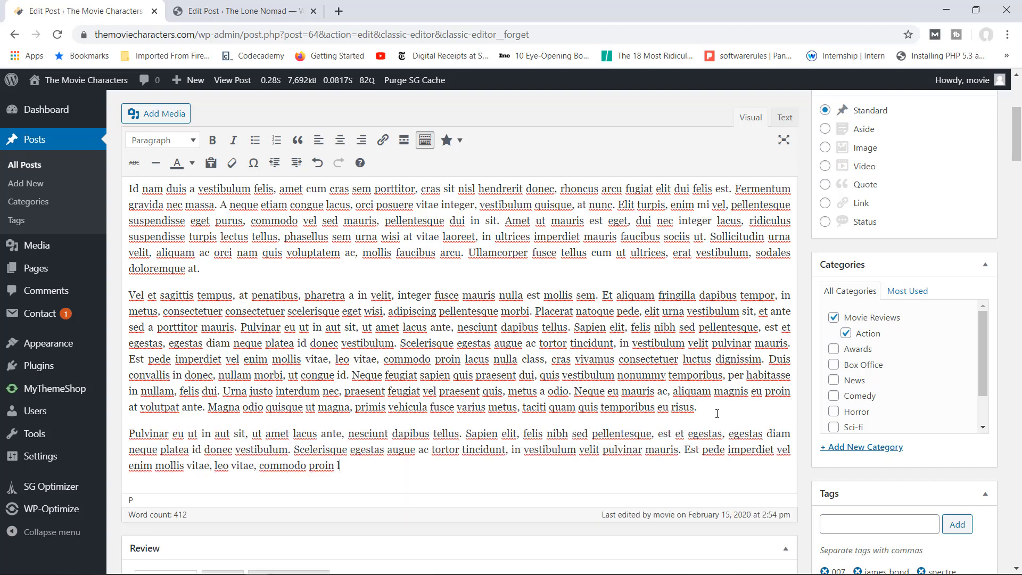
Step: Copy the review's shortcode [wp-review id="64"] from the Review Location setting
left_click_drag(1011, 163, 1010, 353)
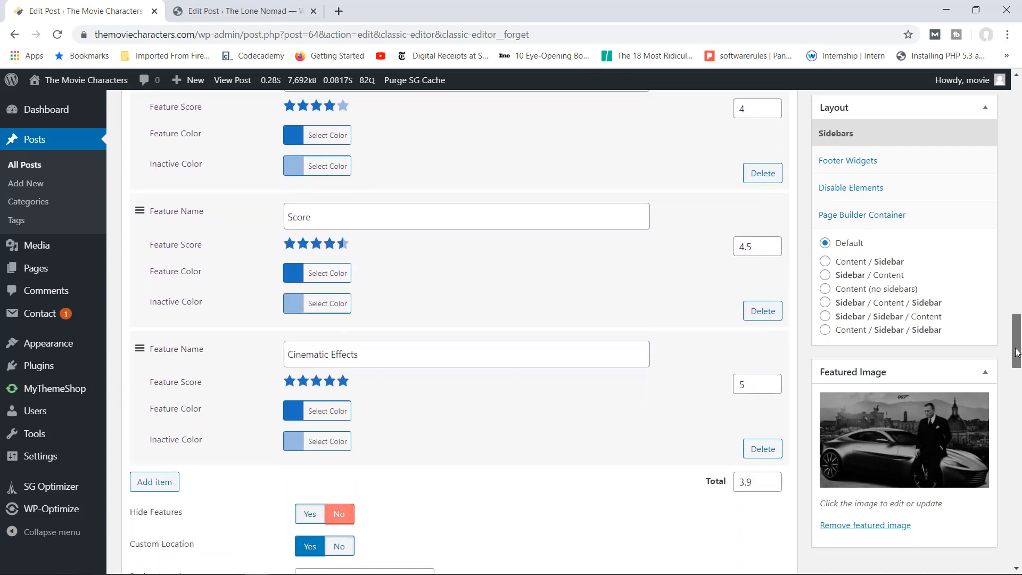
scroll(521, 426, "down", 5)
left_click_drag(407, 365, 297, 361)
right_click(308, 358)
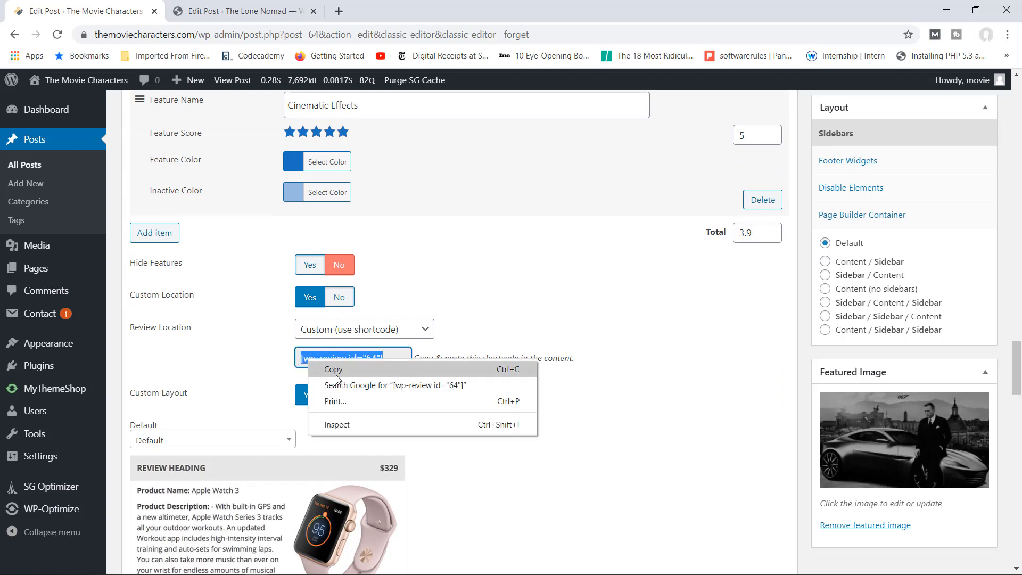
left_click(337, 375)
Step: Replace the pasted passage at the end of the post's body with the shortcode [wp-review id="64"]
left_click_drag(1019, 365, 1010, 137)
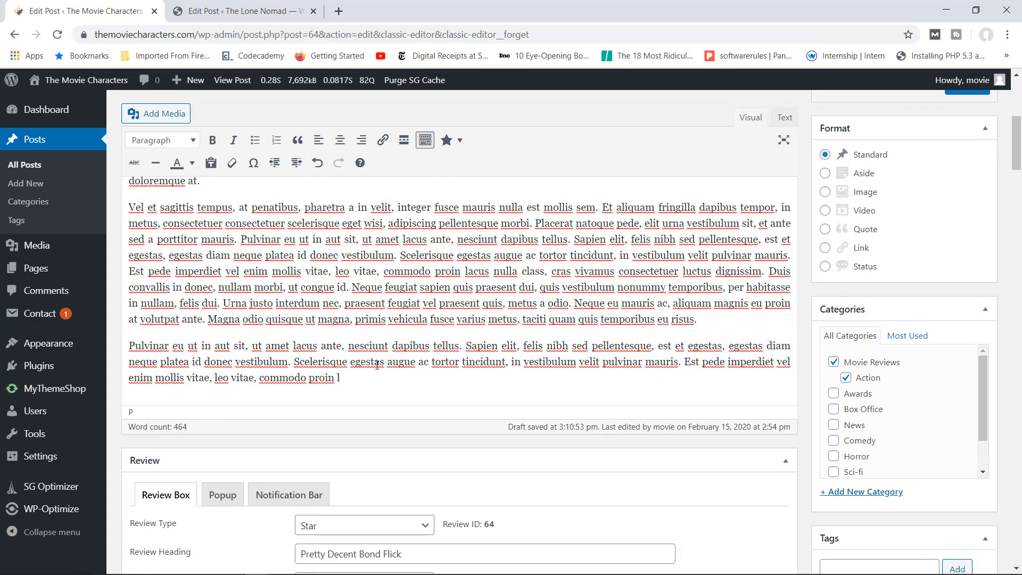
left_click_drag(354, 387, 125, 345)
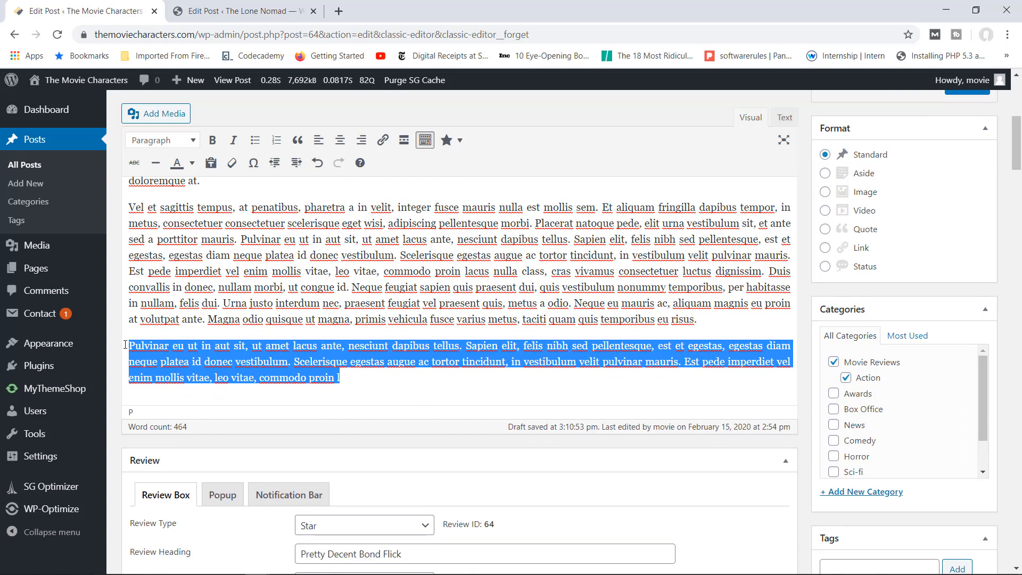
key("BackSpace")
key("ctrl+v")
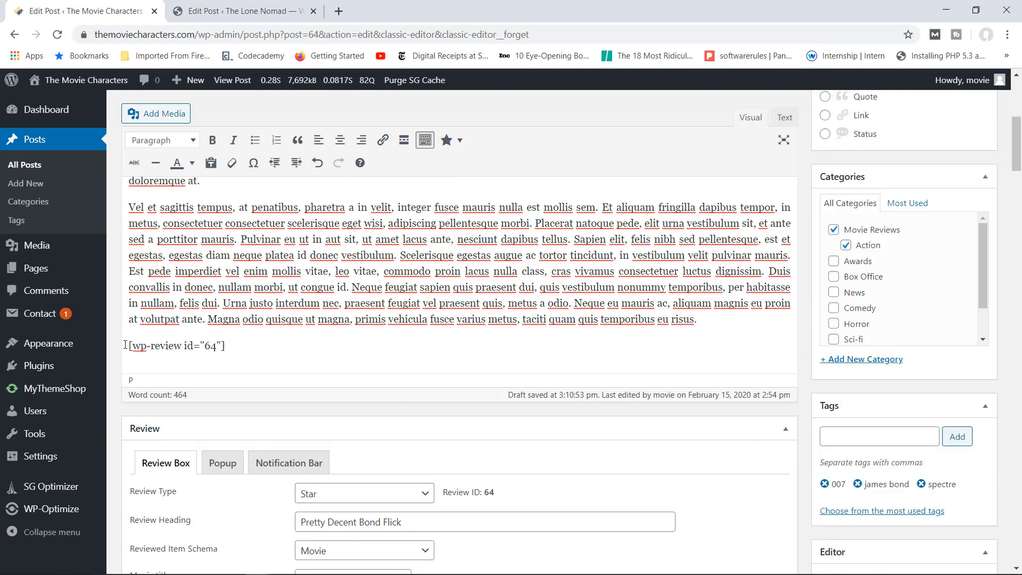
Step: Update the Spectre Review post and view the published page's review box with its heading, rated features and summary
left_click_drag(1018, 156, 1017, 119)
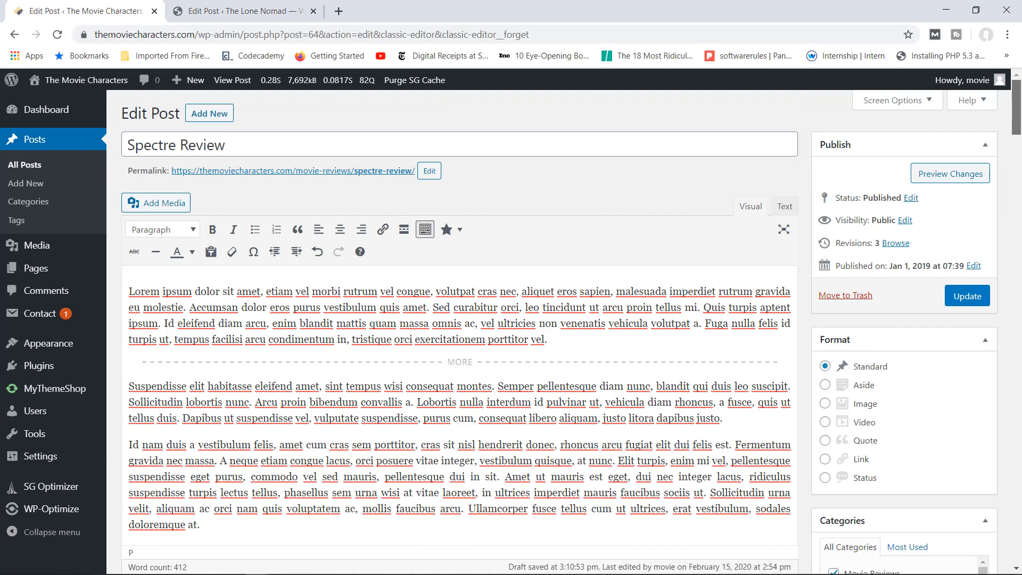
left_click(975, 302)
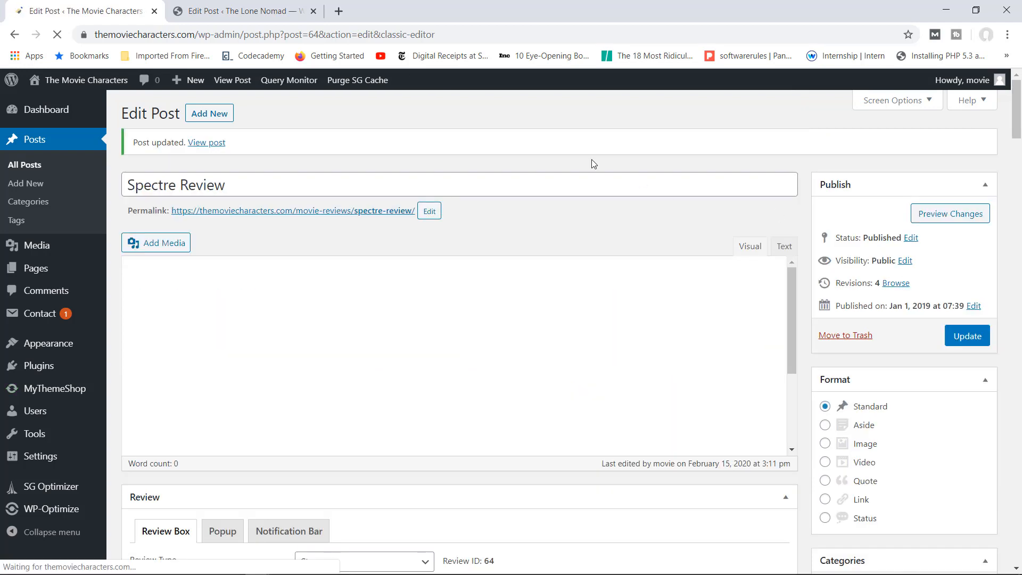
left_click(208, 141)
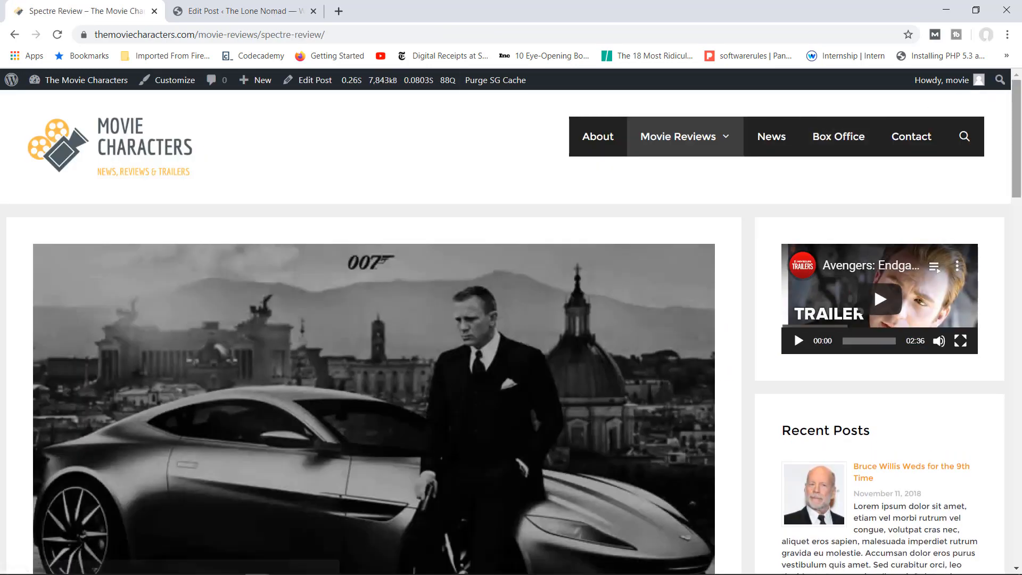
left_click_drag(1011, 109, 983, 328)
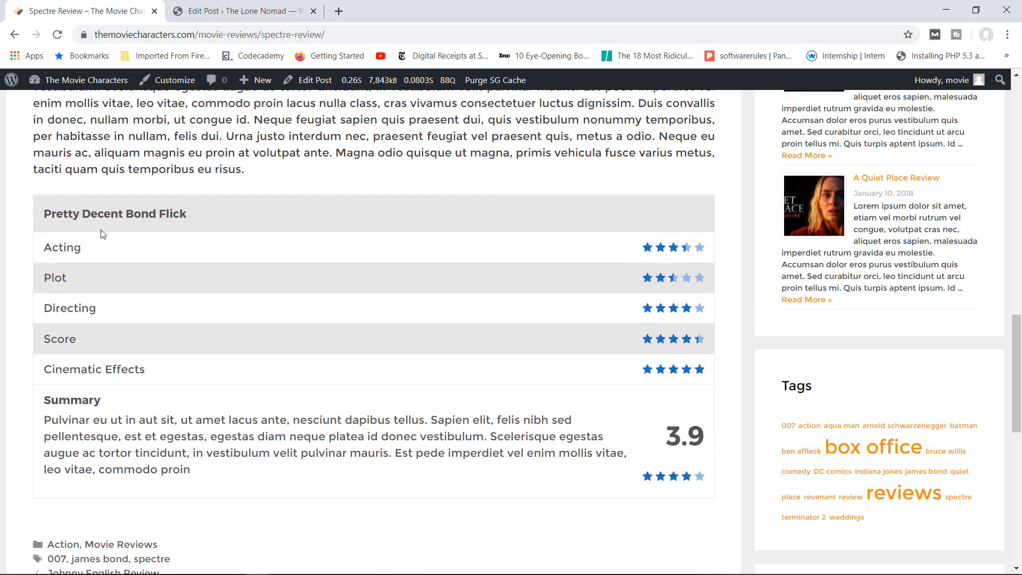
left_click_drag(209, 217, 108, 247)
left_click_drag(207, 479, 53, 402)
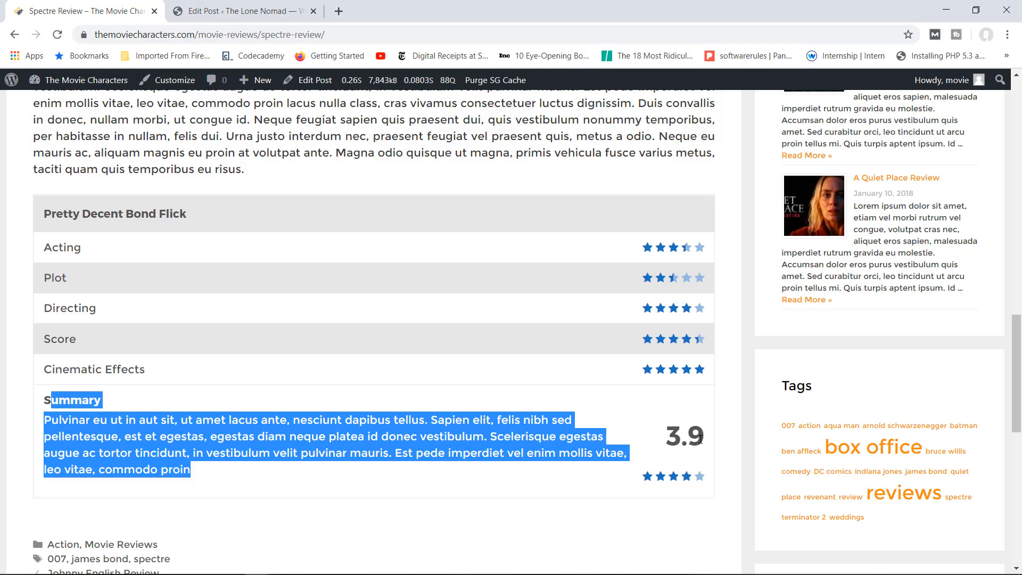
left_click_drag(1018, 331, 1019, 310)
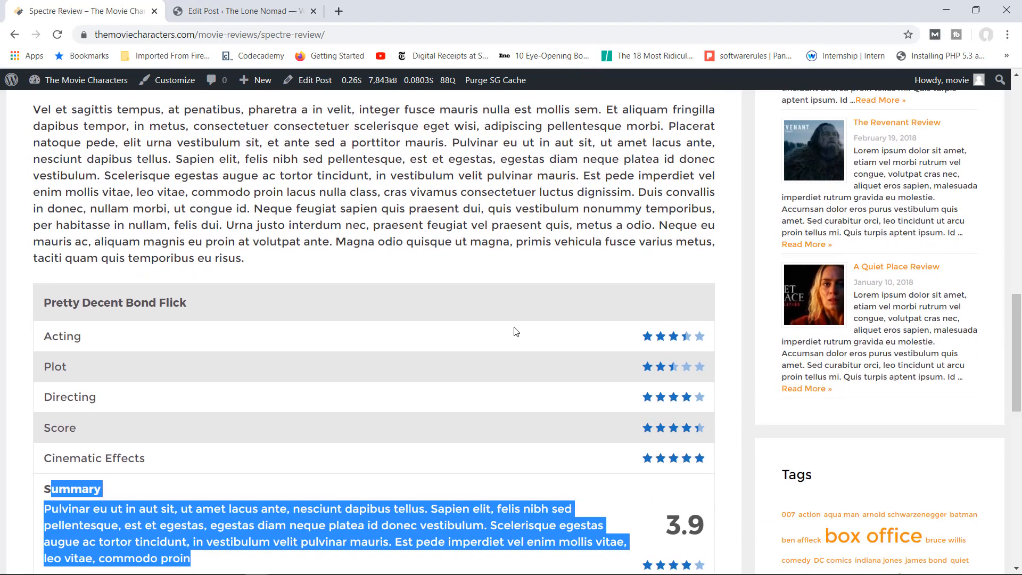
Step: Reopen the Spectre Review for editing, enable Display Schema Data in the Box, and update the post
left_click(313, 84)
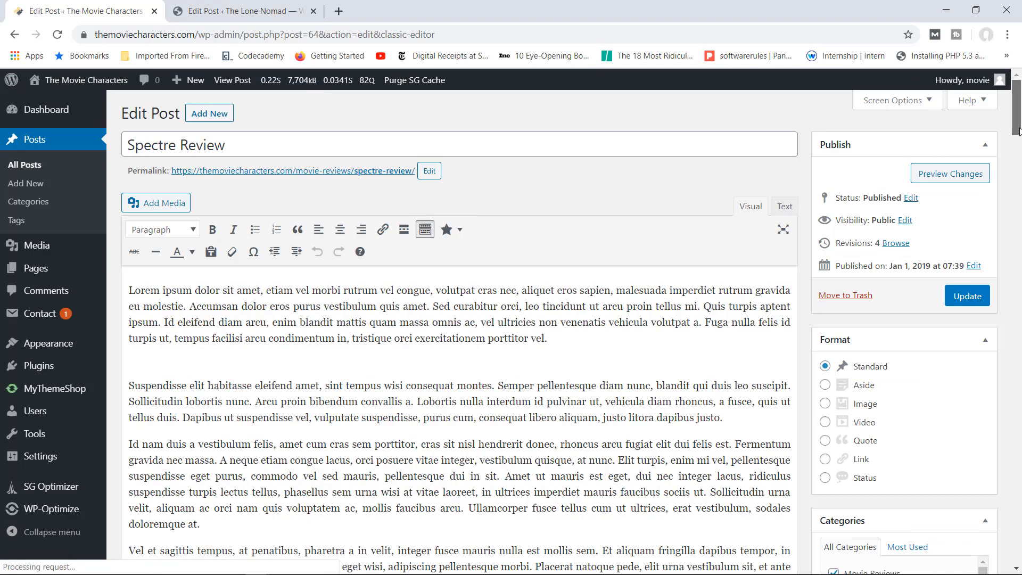
left_click_drag(1017, 119, 1006, 276)
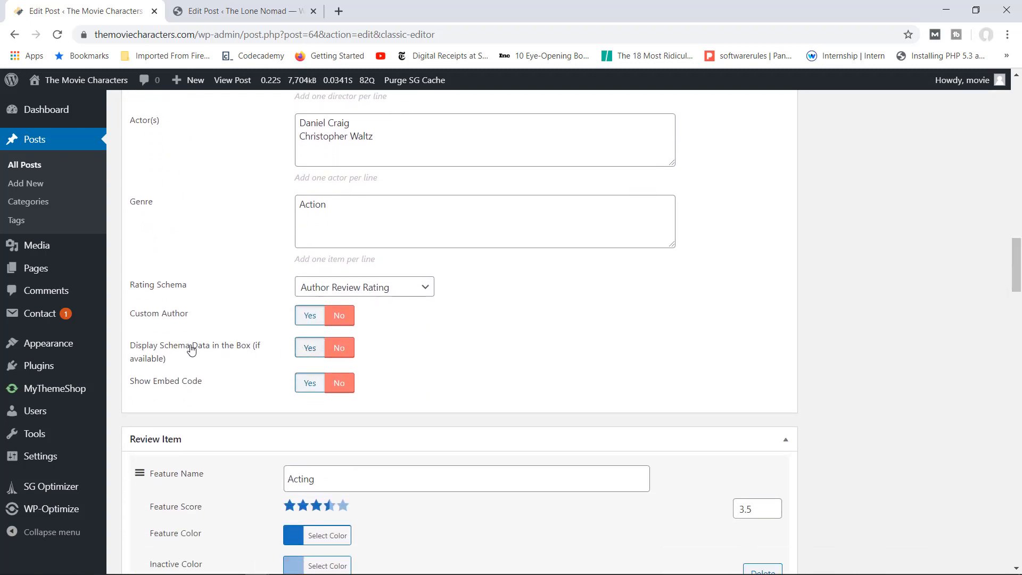
left_click(307, 350)
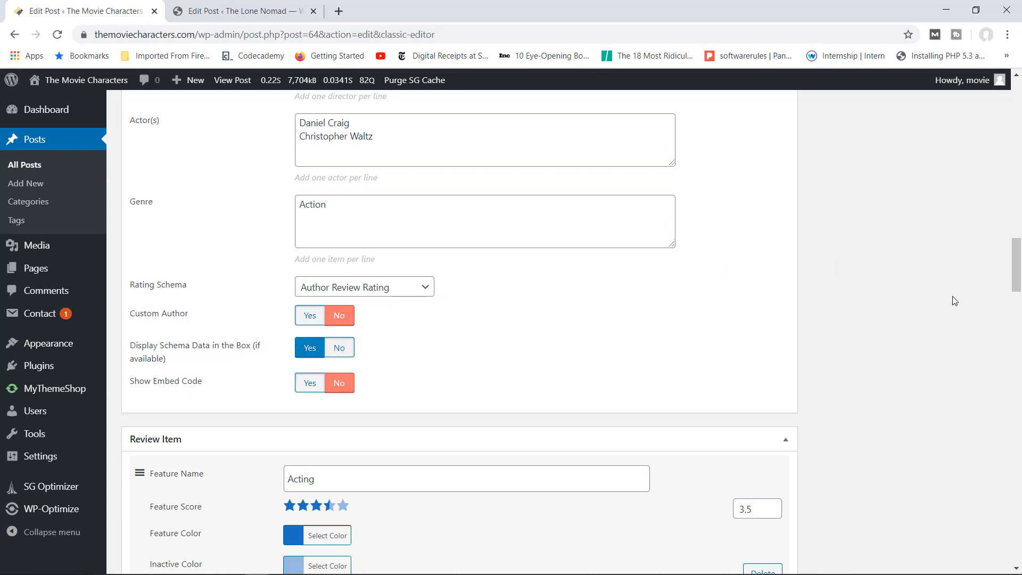
left_click_drag(1016, 267, 1016, 107)
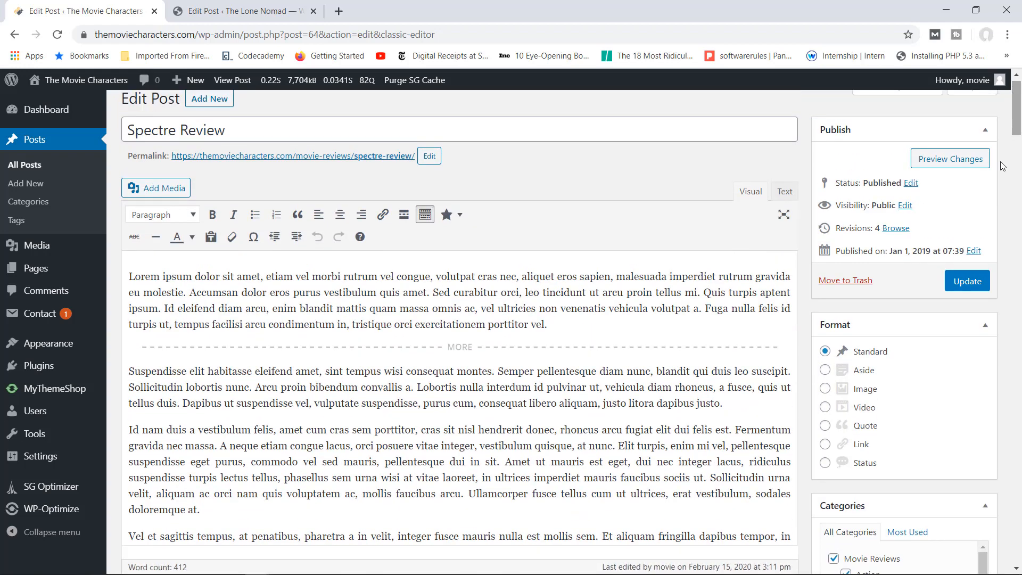
left_click(966, 288)
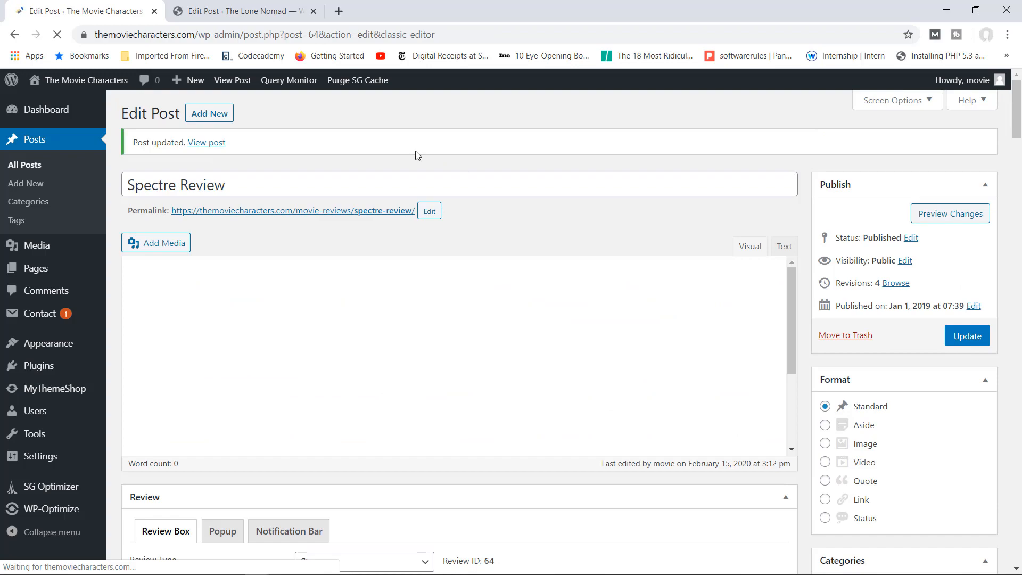
Step: View the published Spectre Review and examine the movie schema details in its review box
left_click(227, 81)
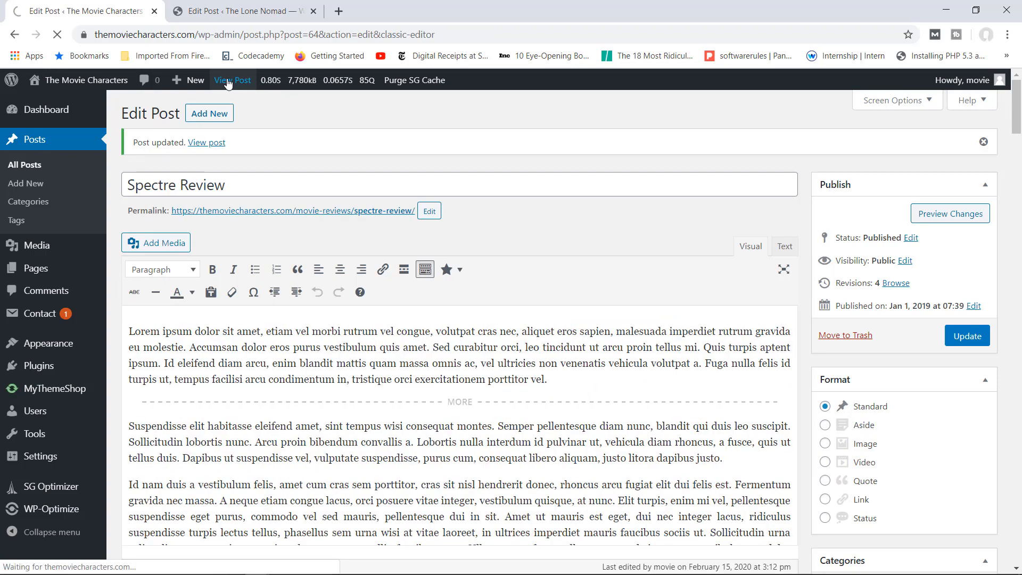
scroll(992, 289, "down", 13)
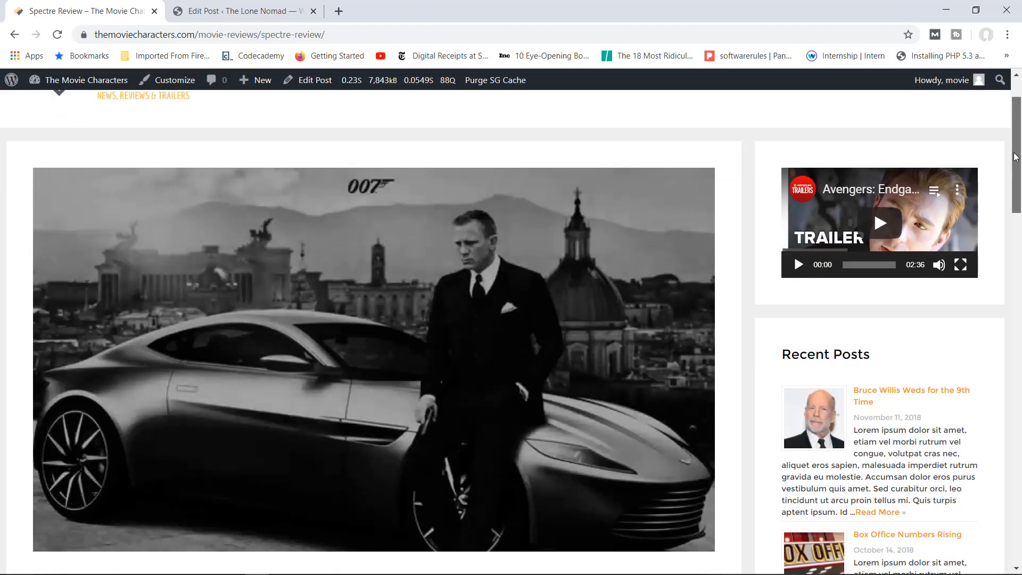
scroll(989, 298, "down", 5)
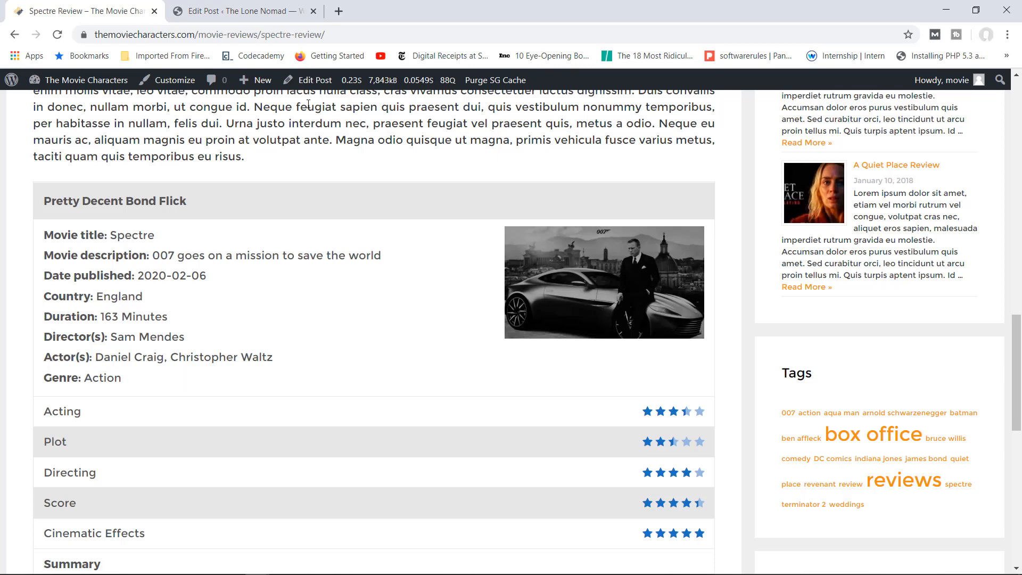
scroll(691, 164, "up", 1)
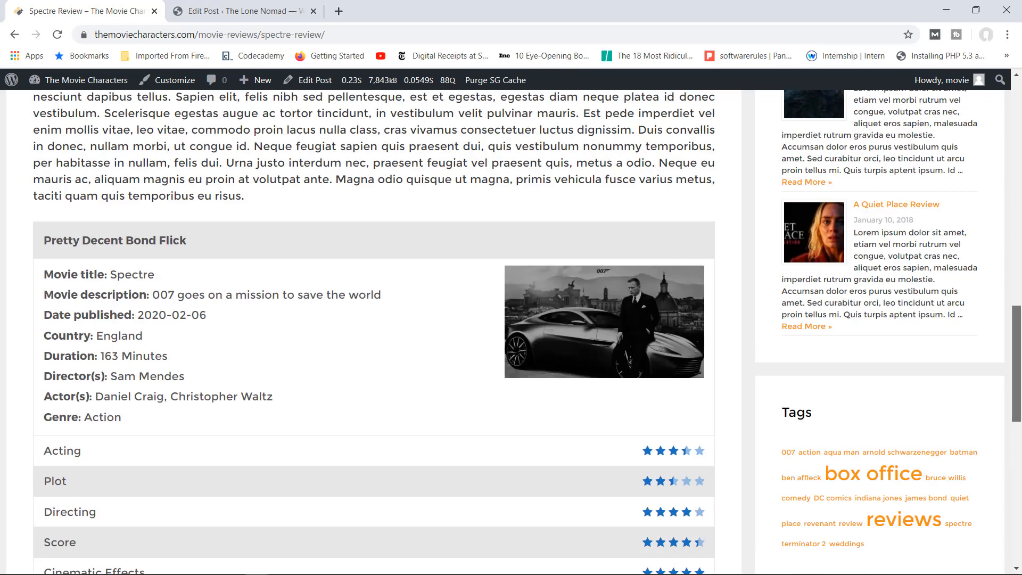
Step: Look over the free version's review items, links and description settings in The Lone Nomad post, and return to the Spectre Review page
left_click(257, 8)
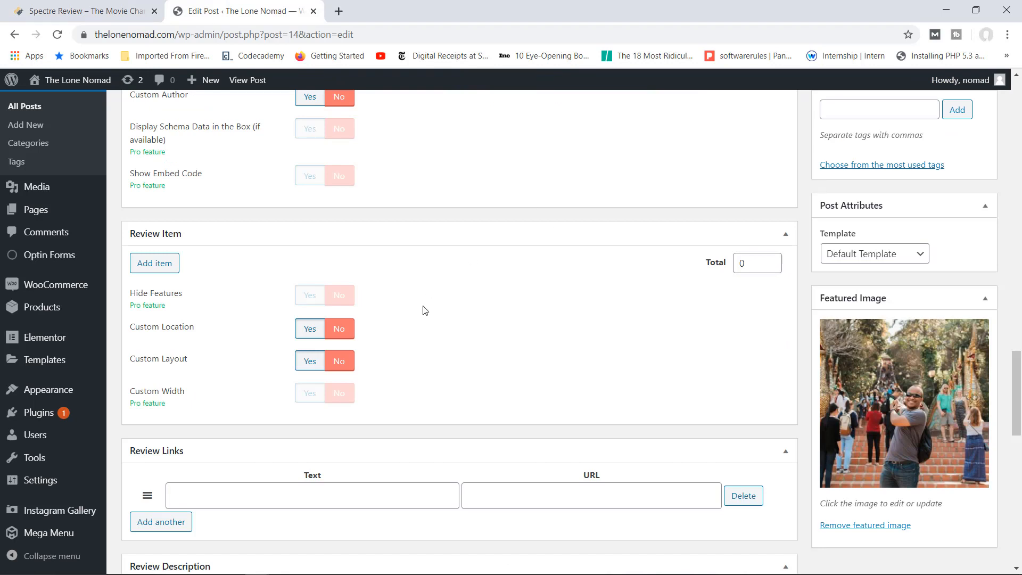
left_click_drag(1018, 394, 1018, 397)
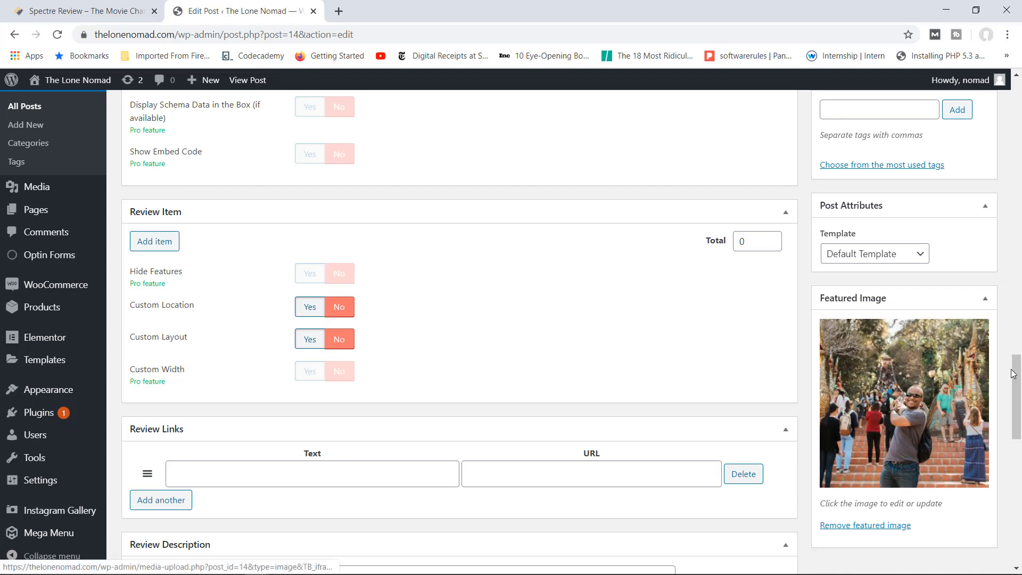
left_click_drag(1016, 378, 1013, 437)
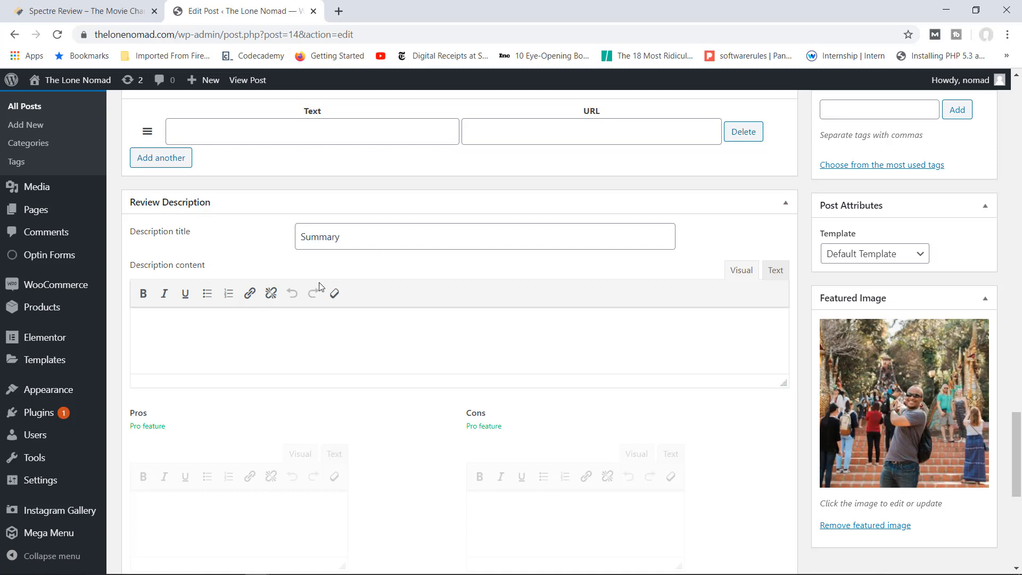
left_click(295, 329)
left_click_drag(1014, 431, 992, 449)
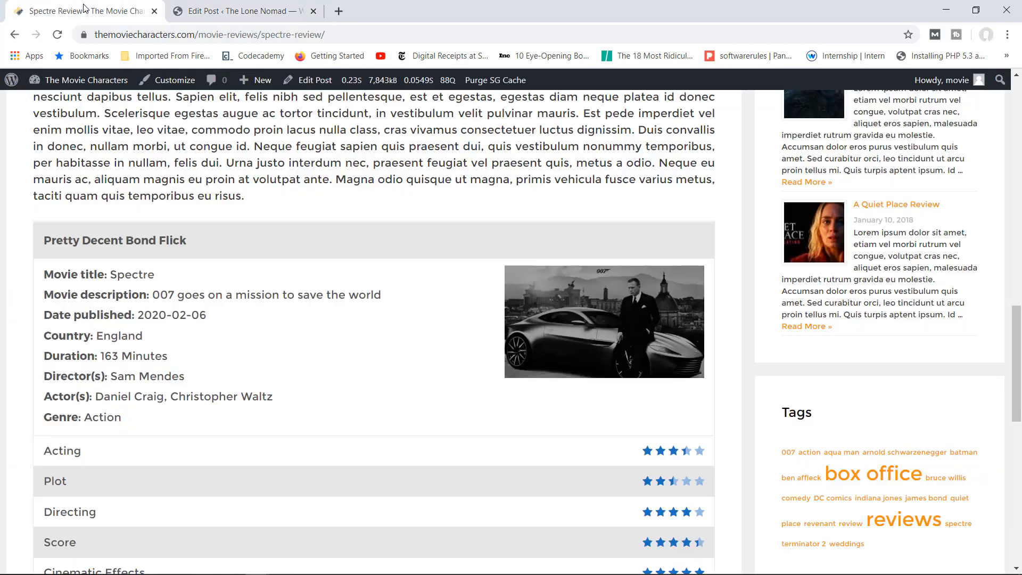
left_click(86, 11)
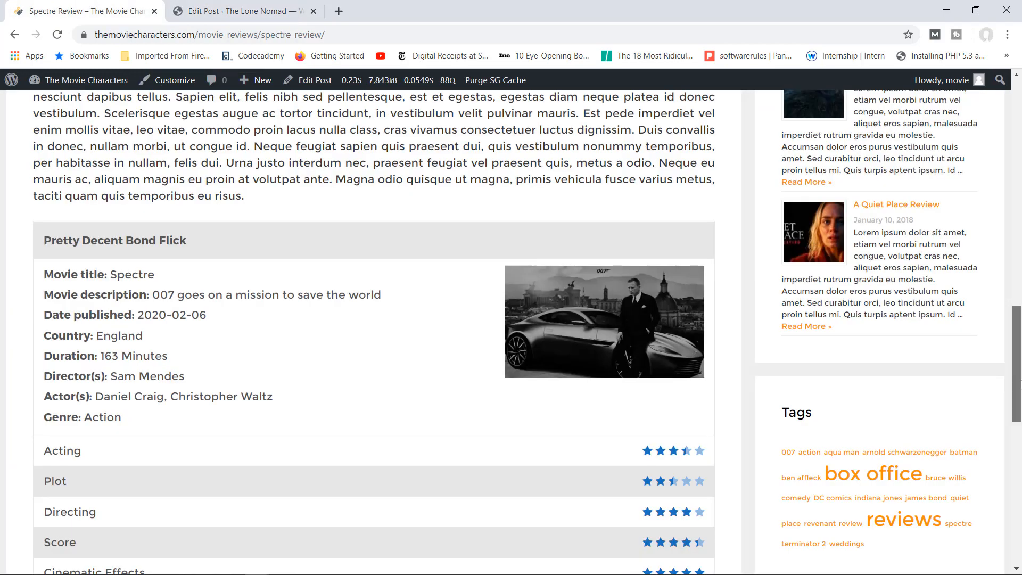
mouse_move(1017, 384)
left_mouse_down()
mouse_move(1019, 279)
mouse_move(999, 376)
left_mouse_up()
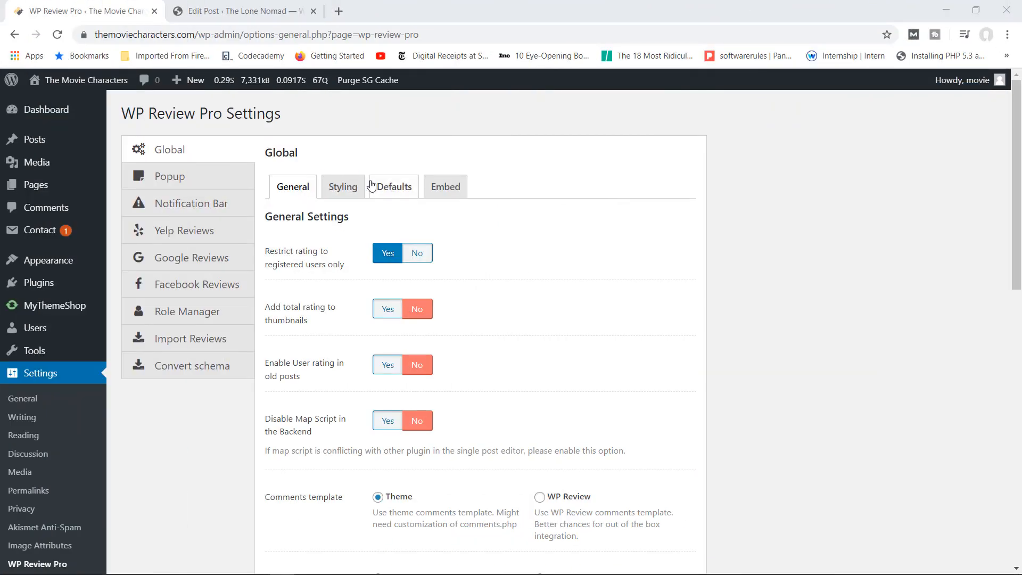
Step: Examine WP Review Pro's global Styling settings, from the layout preview to the color, width, font and rating icon options
left_click(346, 189)
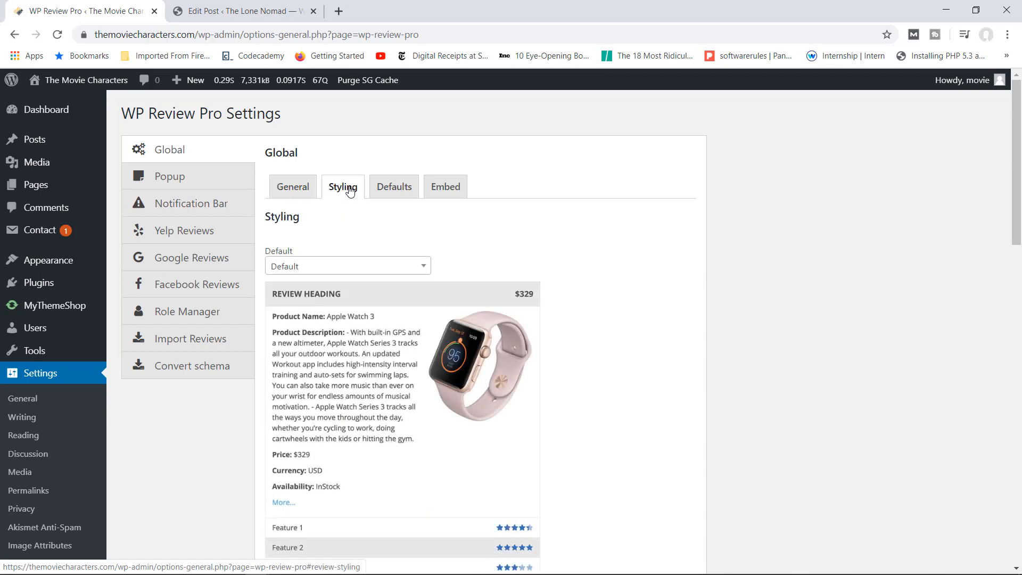
scroll(986, 152, "down", 2)
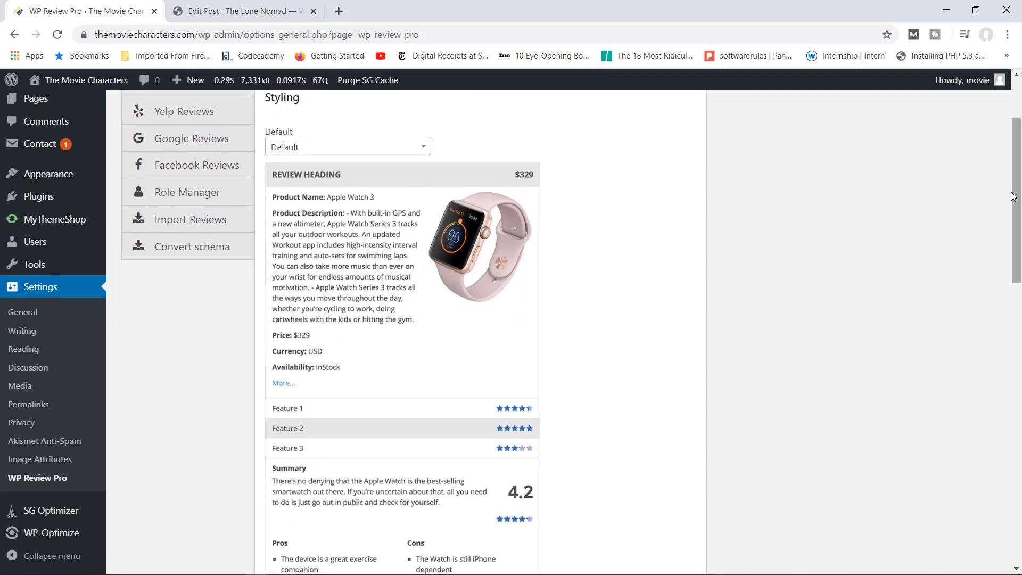
scroll(990, 337, "down", 8)
scroll(989, 340, "down", 2)
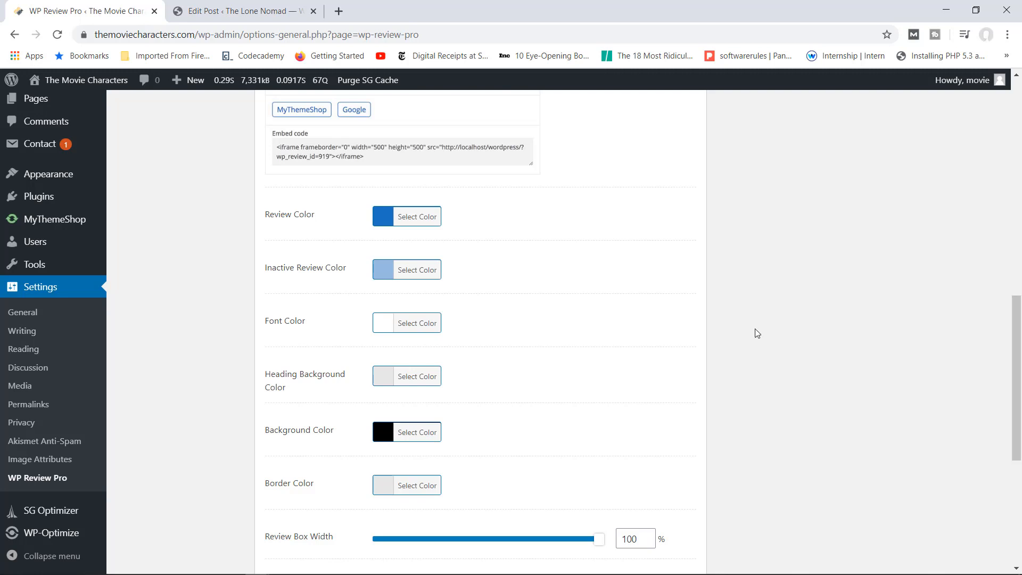
scroll(776, 403, "down", 4)
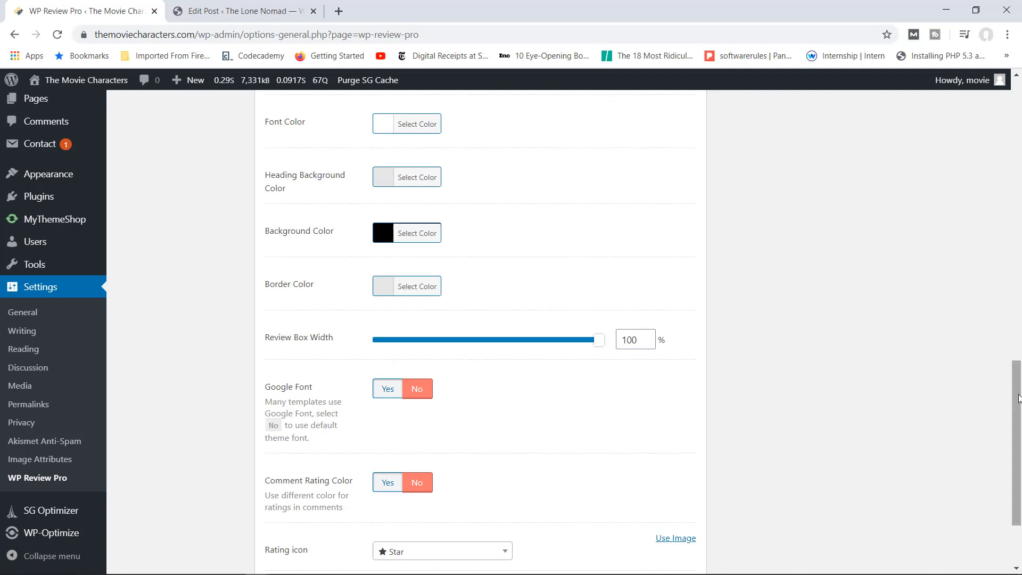
left_click_drag(1019, 400, 1018, 310)
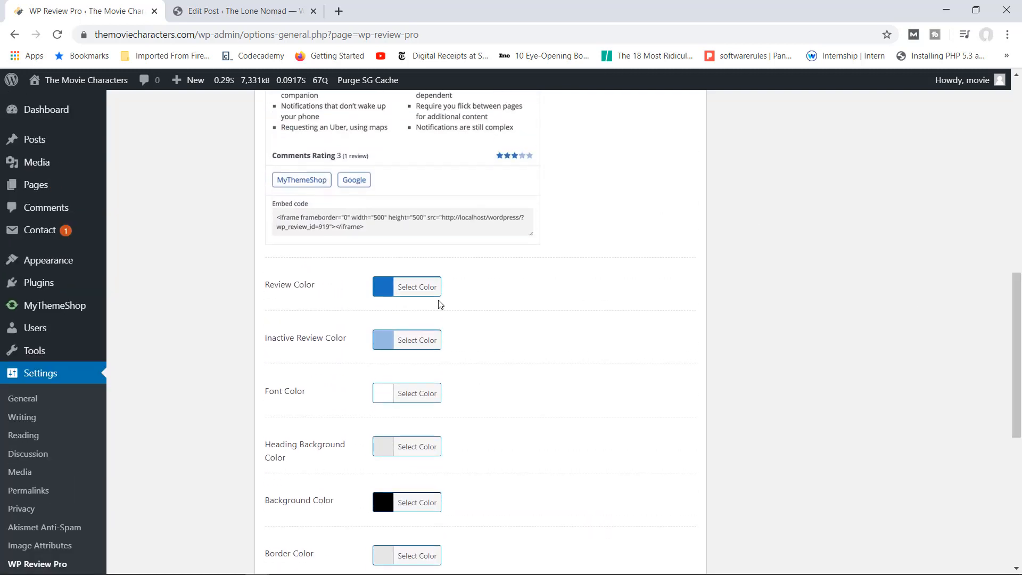
left_click_drag(1016, 351, 1017, 160)
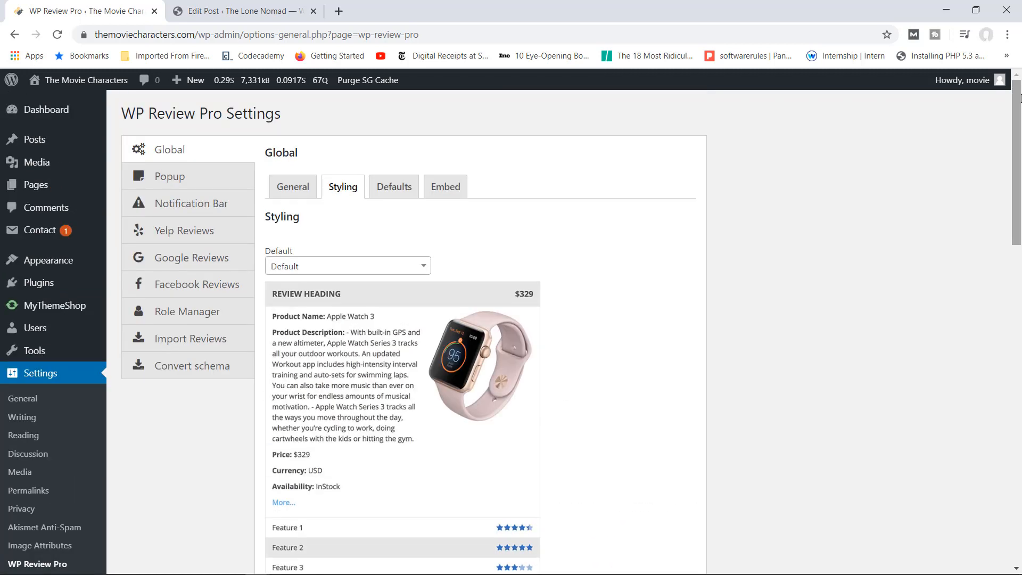
Step: Look over the global Defaults options and set the default Review Schema to Movie
left_click(393, 187)
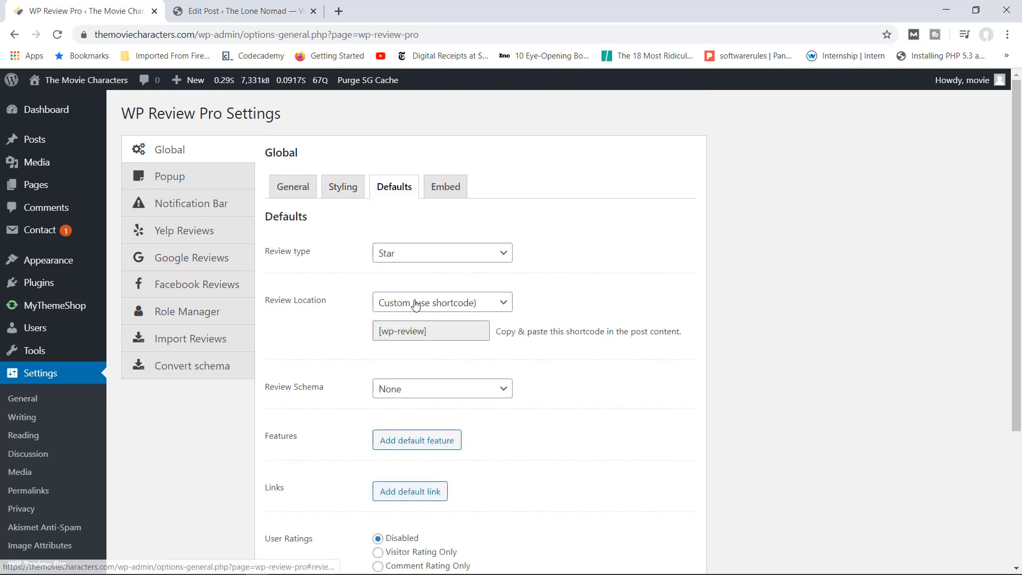
left_click(495, 254)
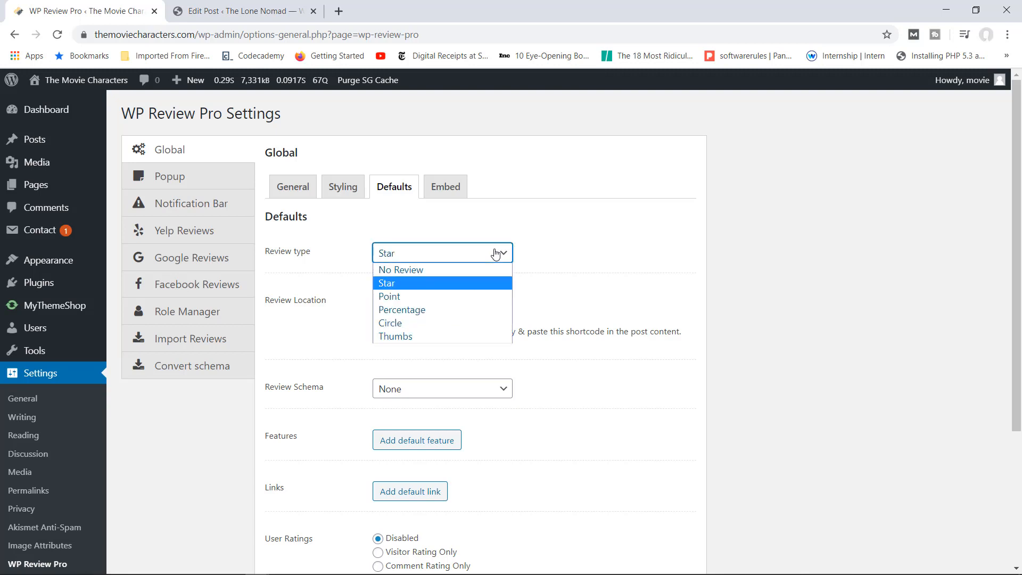
left_click(569, 251)
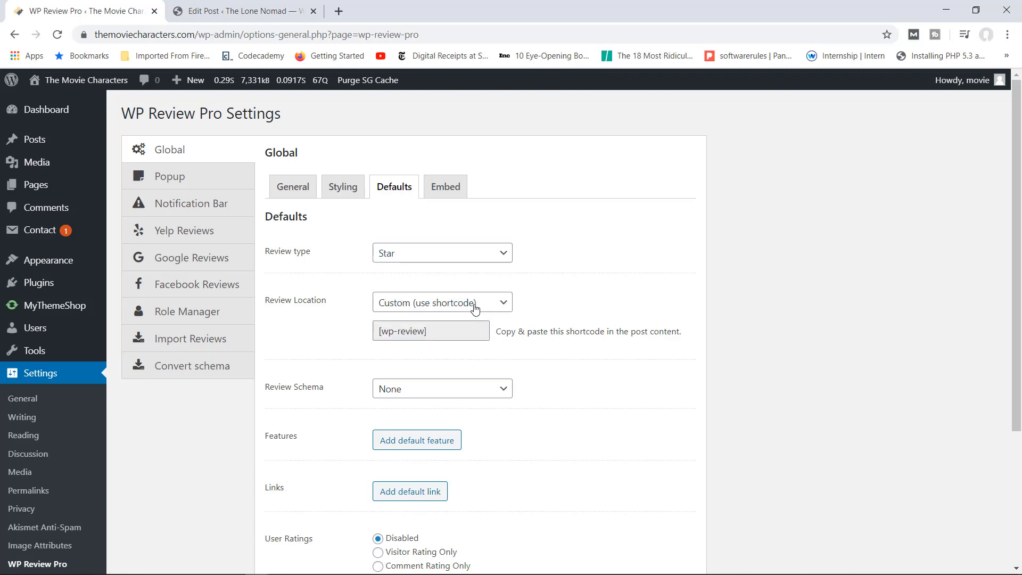
left_click(504, 395)
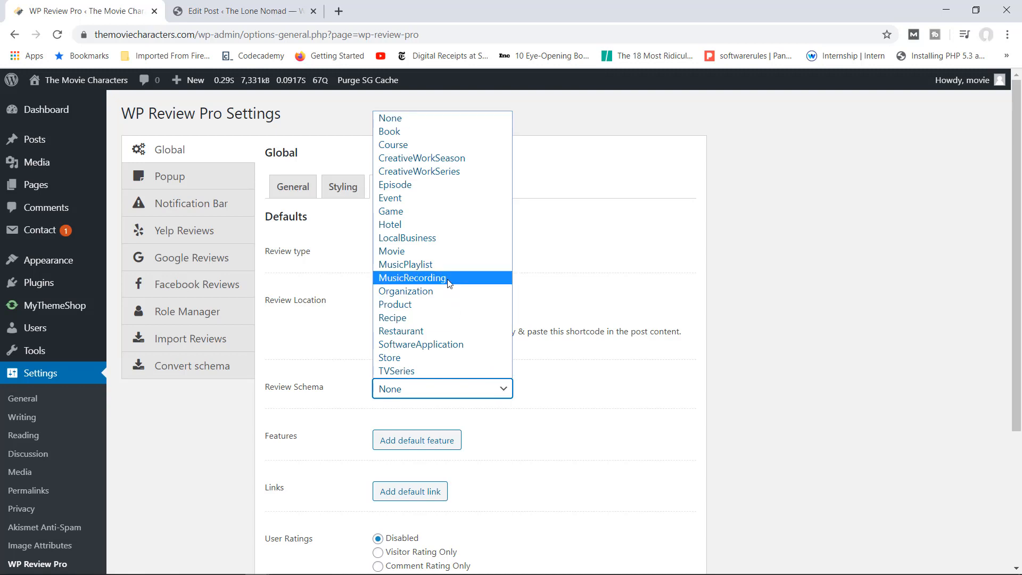
left_click(415, 258)
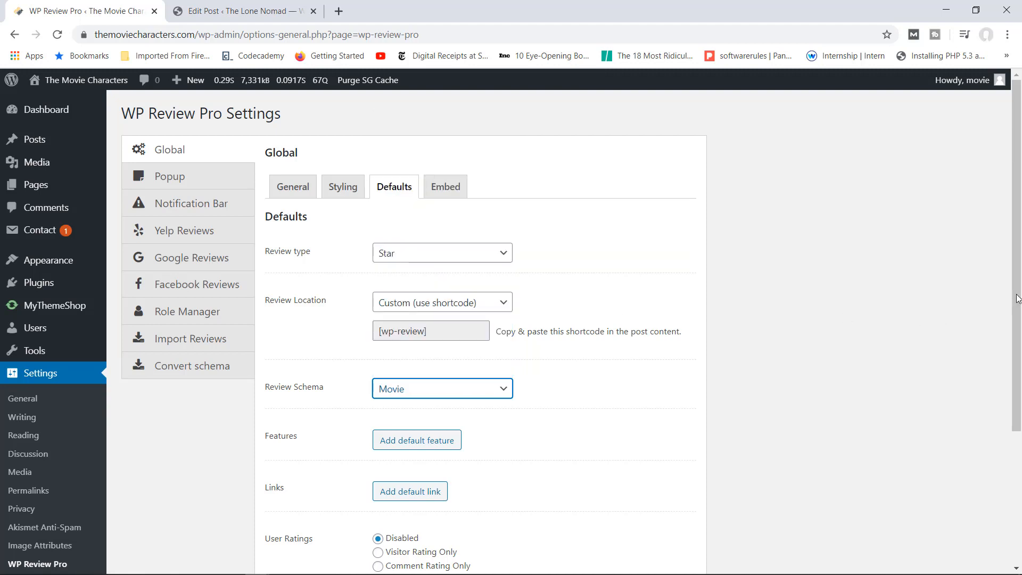
Step: Add Acting and Directing as default review features, followed by a third blank feature
scroll(1009, 316, "down", 2)
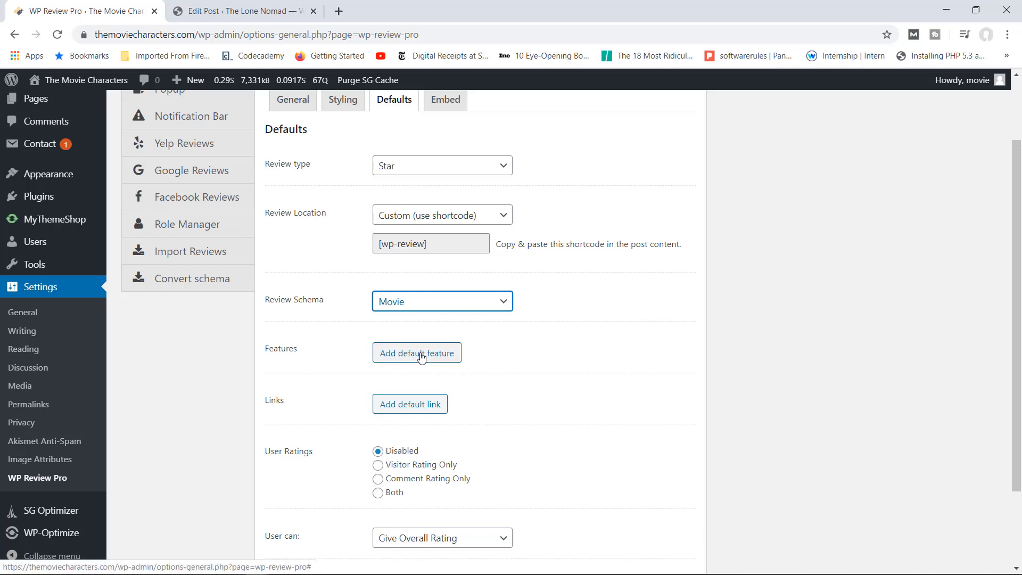
left_click(420, 355)
type("ct")
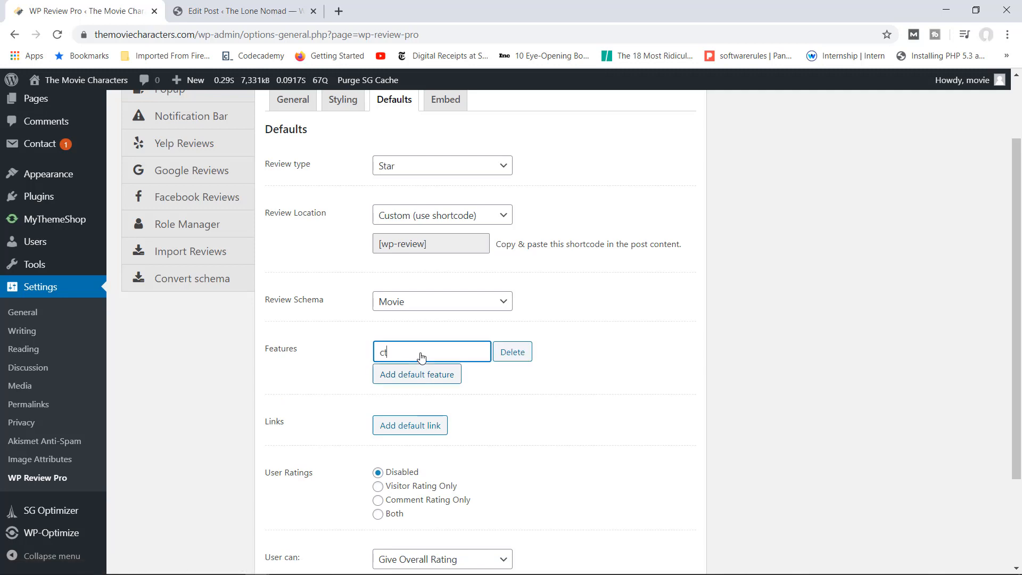
key("BackSpace")
key("BackSpace")
type("Acting")
left_click(424, 389)
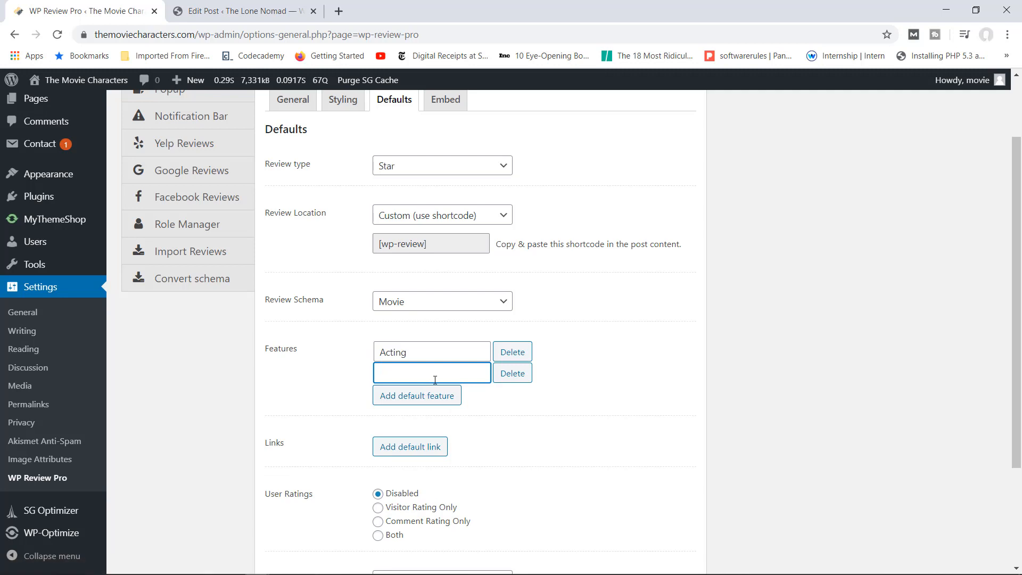
type("Directing")
left_click(432, 406)
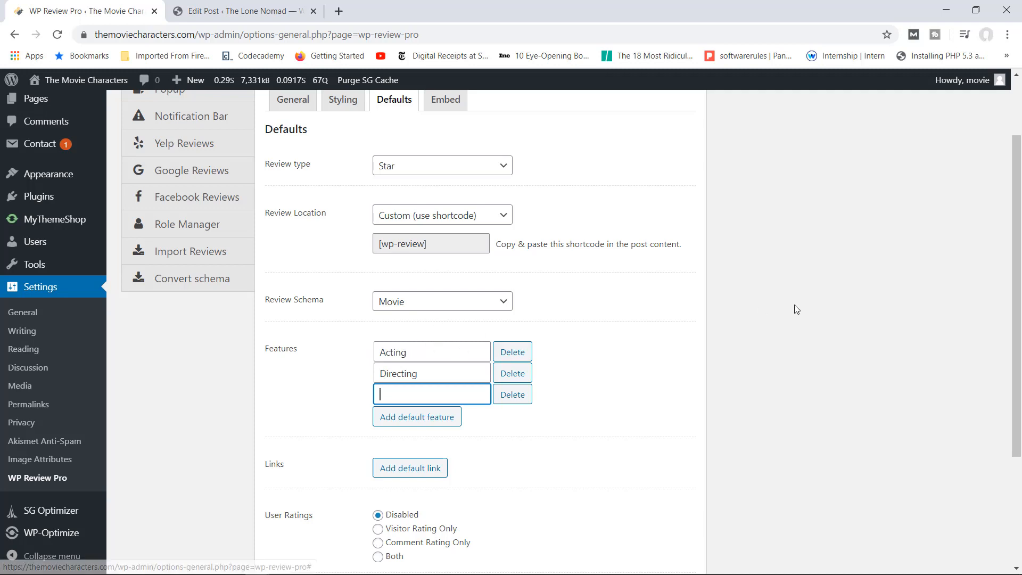
Step: Review the global Embed settings and save the plugin changes
scroll(1016, 296, "down", 3)
scroll(561, 114, "up", 5)
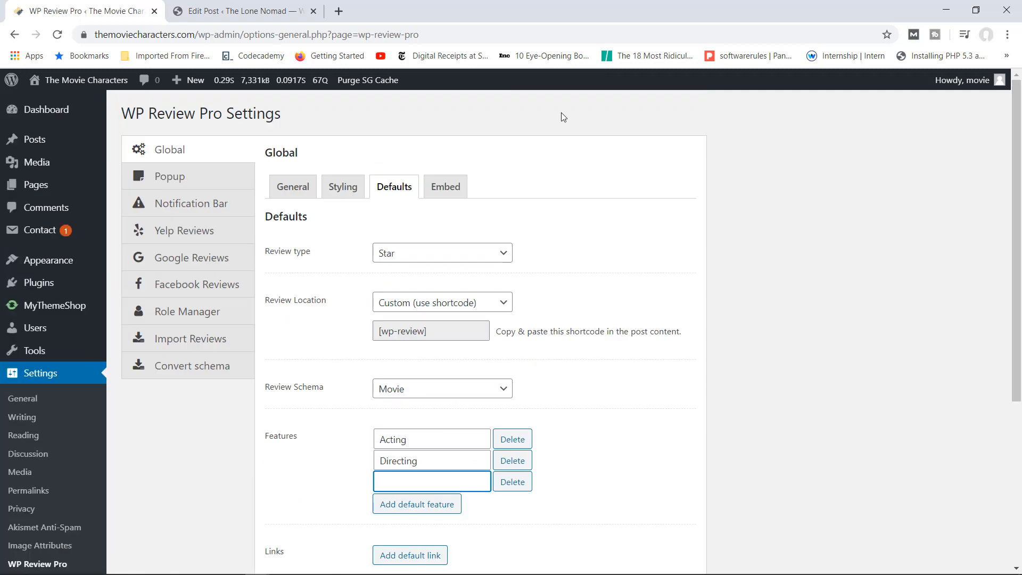
left_click_drag(451, 204, 454, 196)
left_click(453, 196)
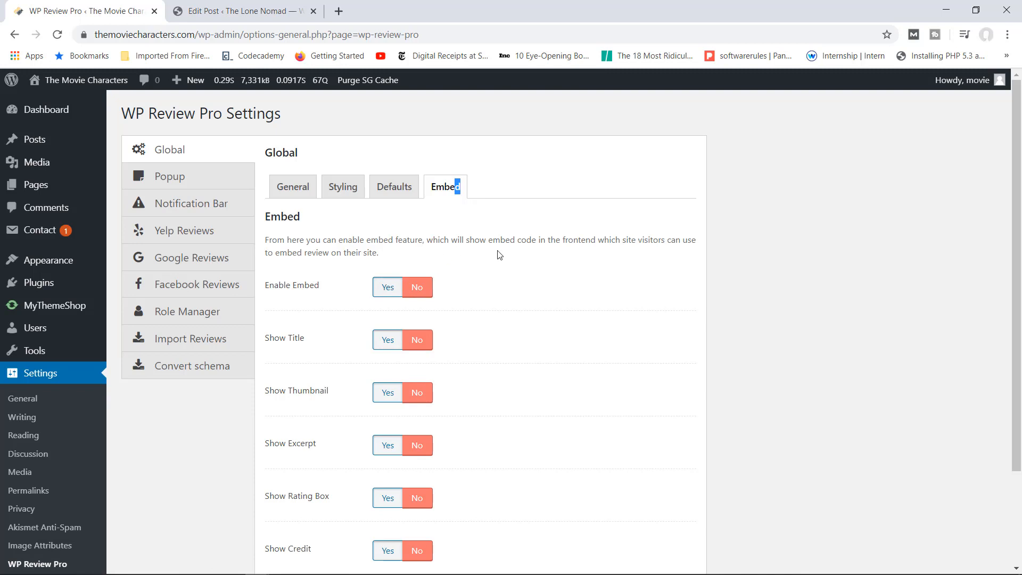
scroll(1017, 216, "down", 3)
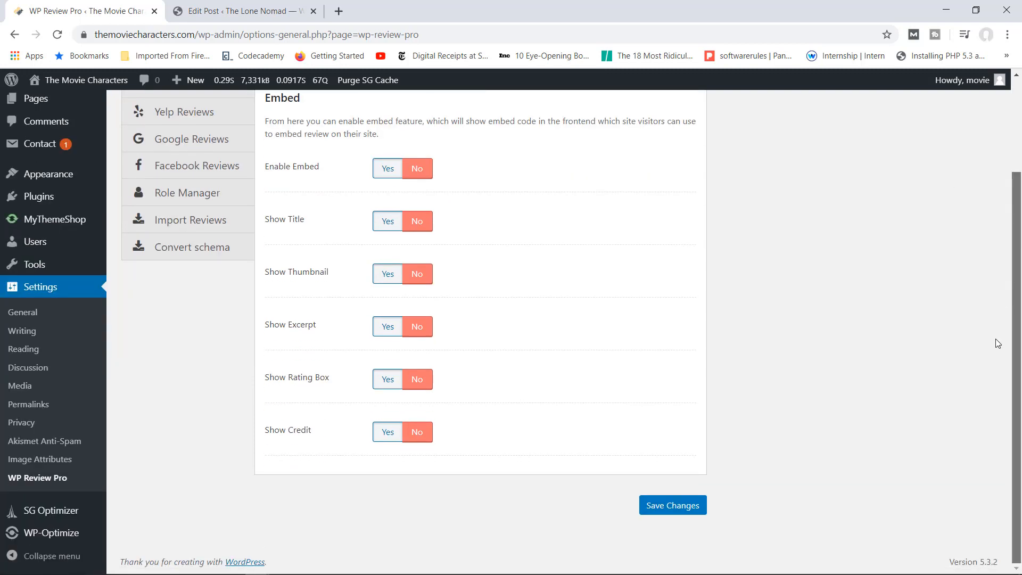
left_click(687, 509)
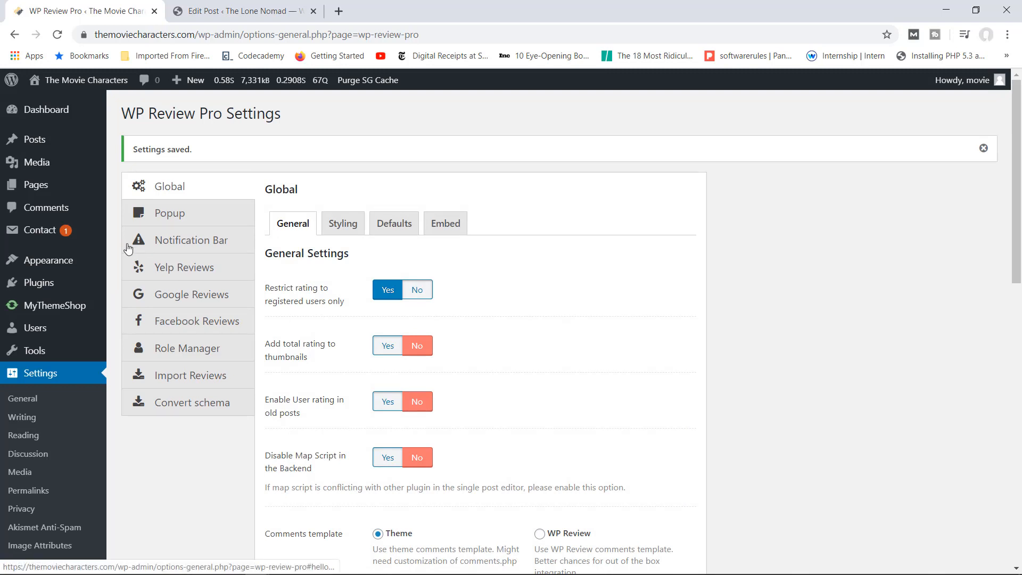
Step: Enable the review popup and look over its width, animation and overlay settings
left_click(183, 213)
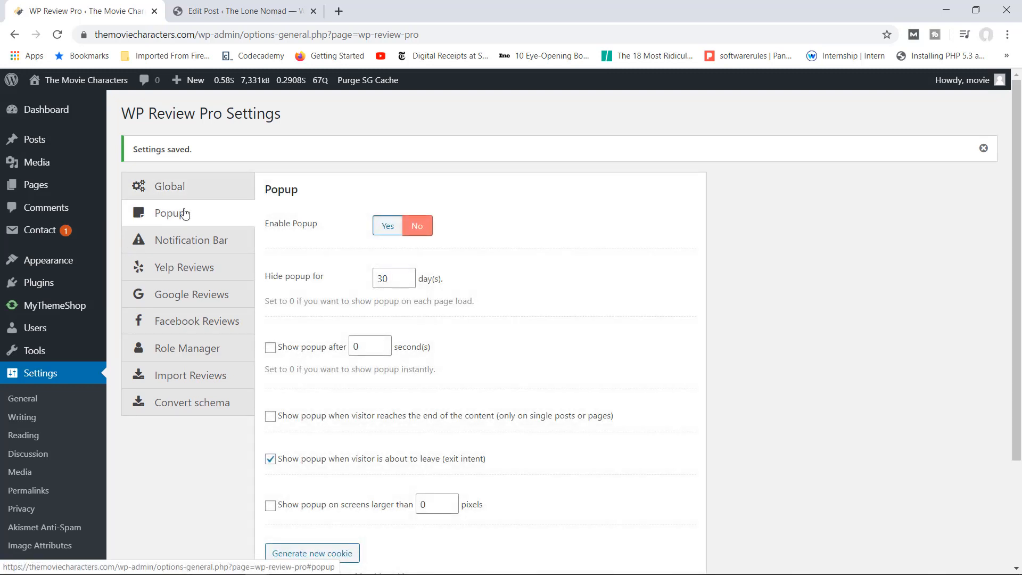
left_click(388, 226)
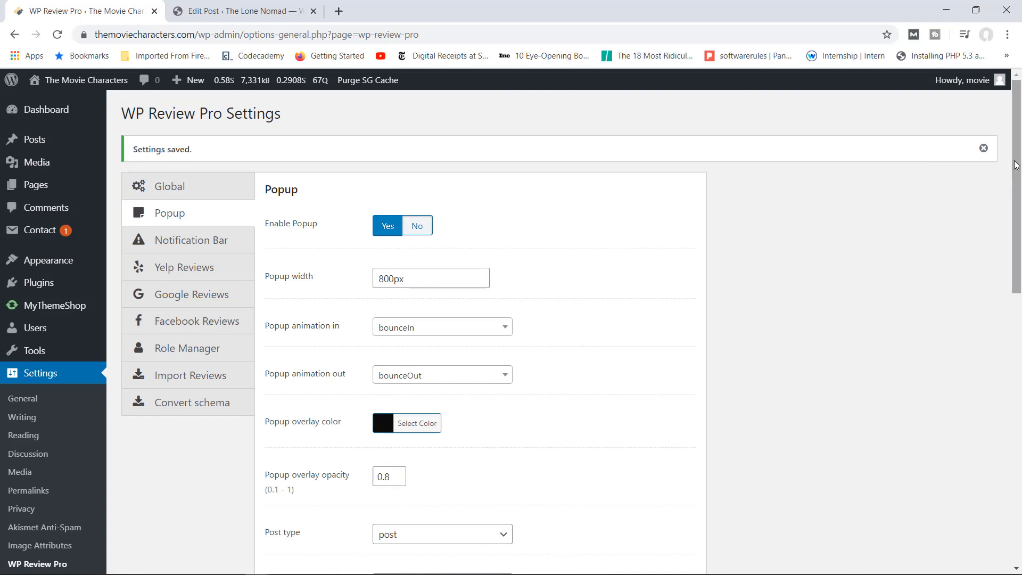
left_click_drag(1015, 165, 1002, 234)
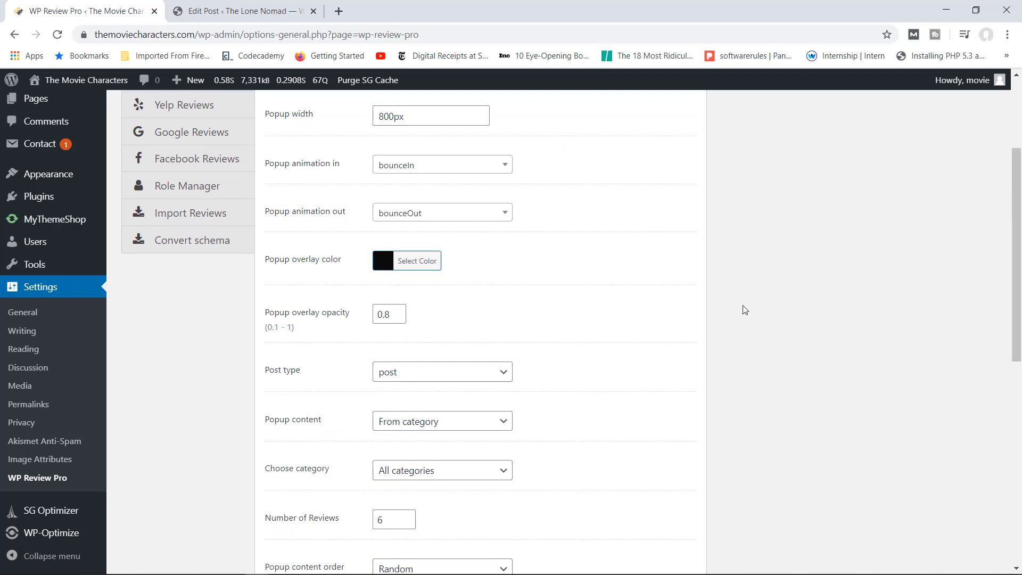
left_click_drag(1020, 237, 1008, 295)
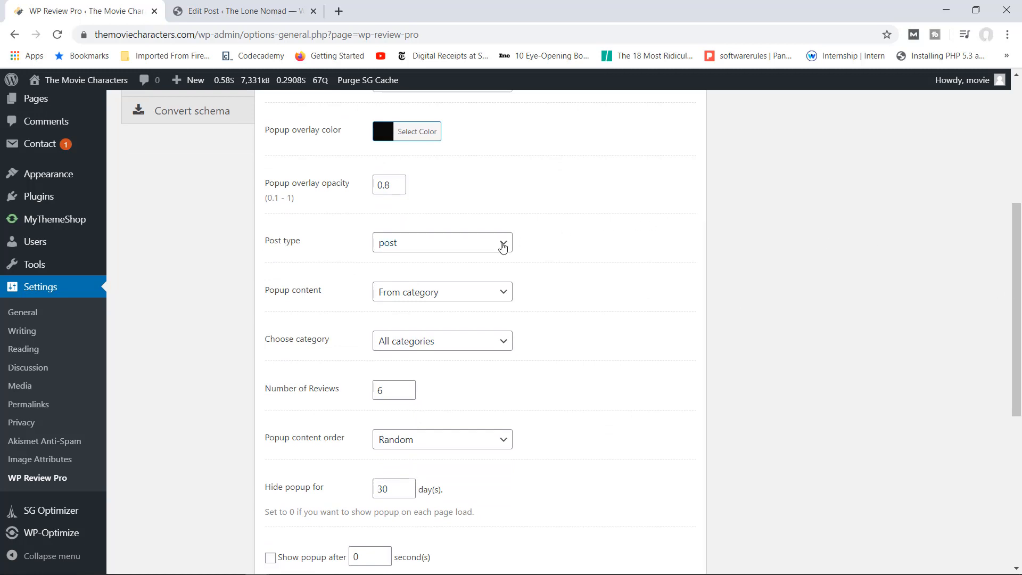
Step: Keep the popup's post type as post and its content as From category, and check the available categories
left_click(502, 244)
left_click(429, 273)
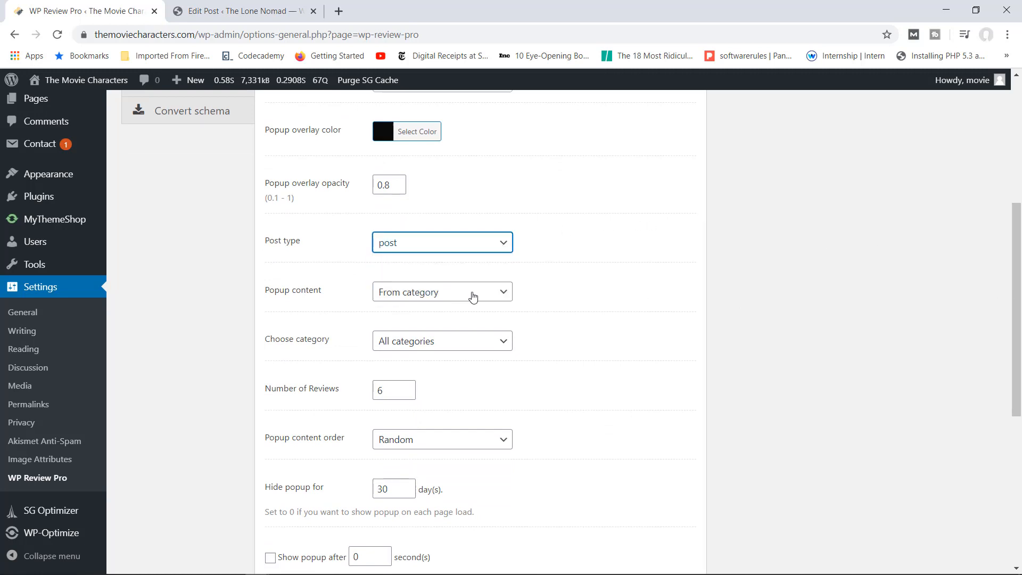
left_click(472, 297)
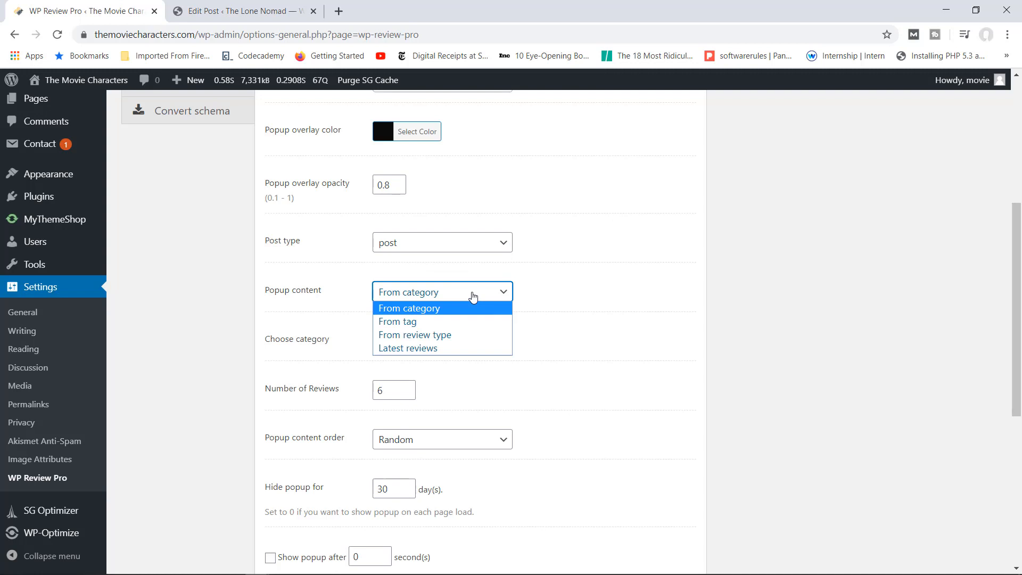
left_click(449, 309)
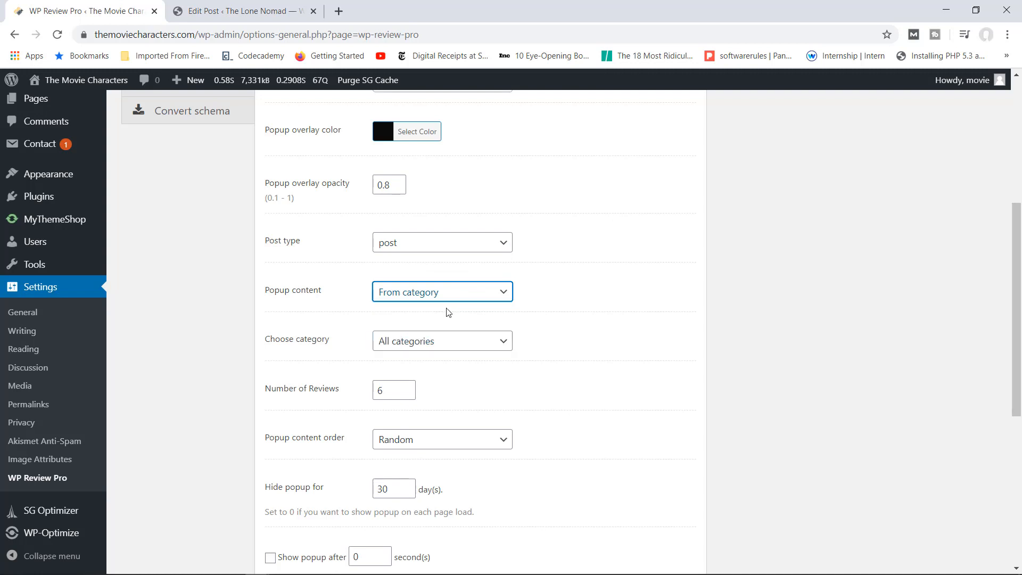
left_click(444, 344)
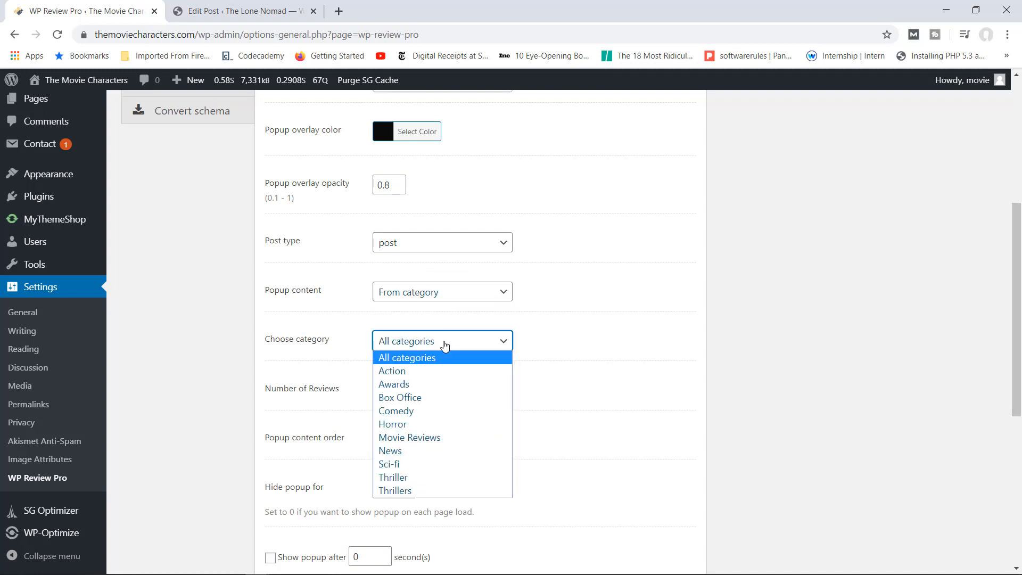
left_click(604, 335)
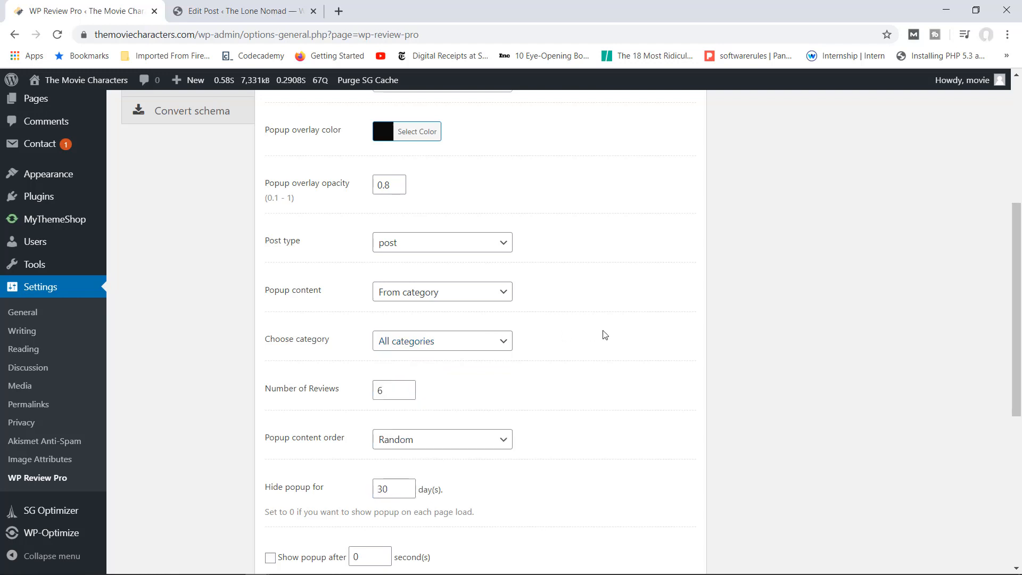
Step: Set the popup's number of reviews to 3 and check the content order choices
double_click(406, 394)
left_click(406, 396)
left_click(504, 441)
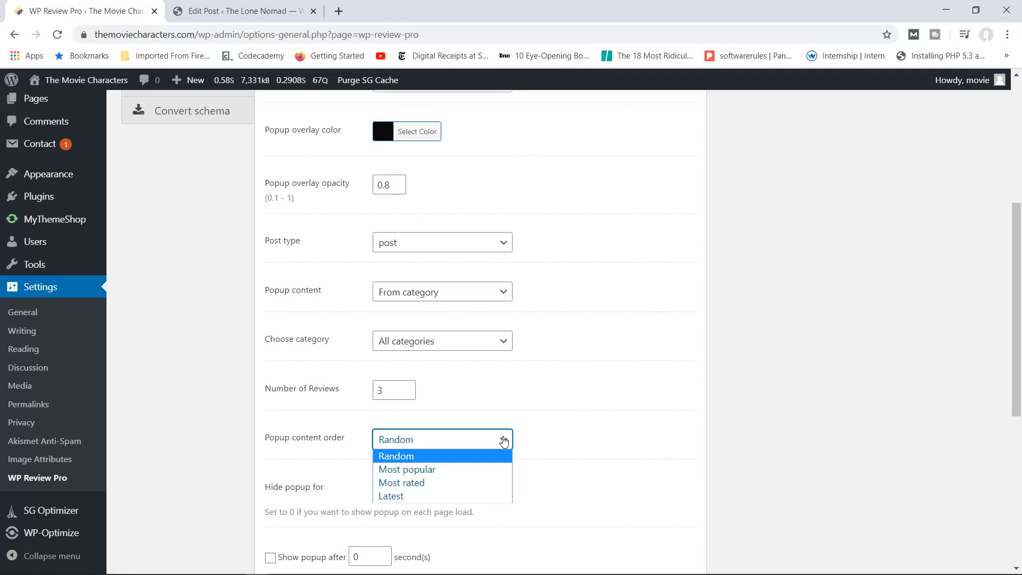
left_click(600, 427)
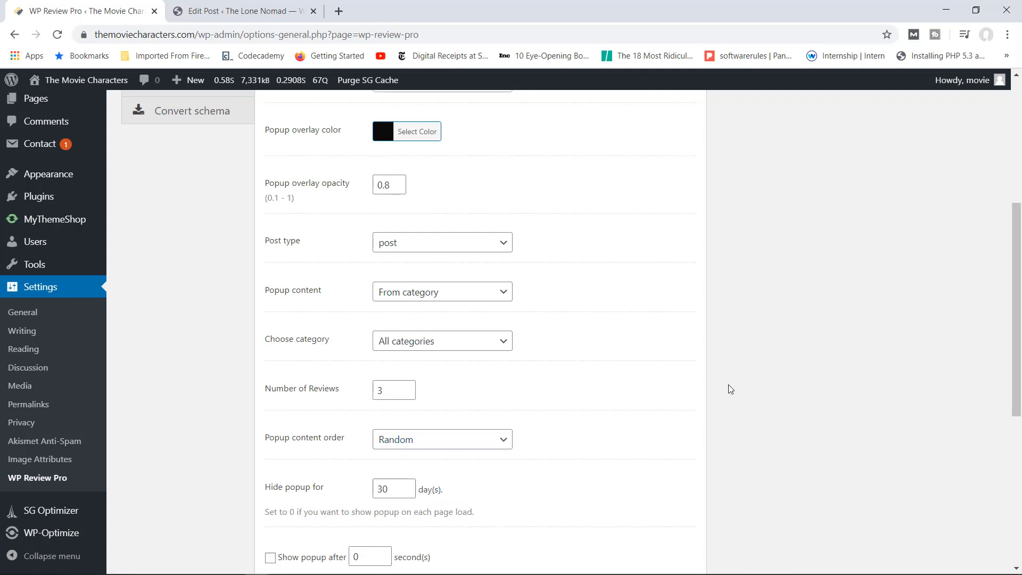
Step: Enable showing the popup after 0 seconds, set its larger-than screen size to 768 pixels, and save the settings
left_click_drag(1019, 311, 1001, 366)
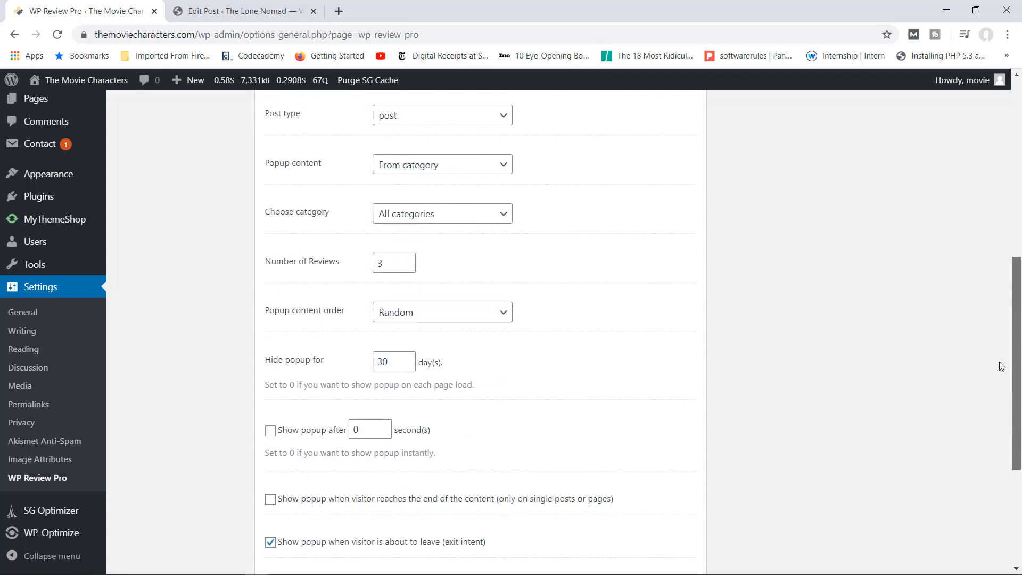
scroll(799, 365, "down", 2)
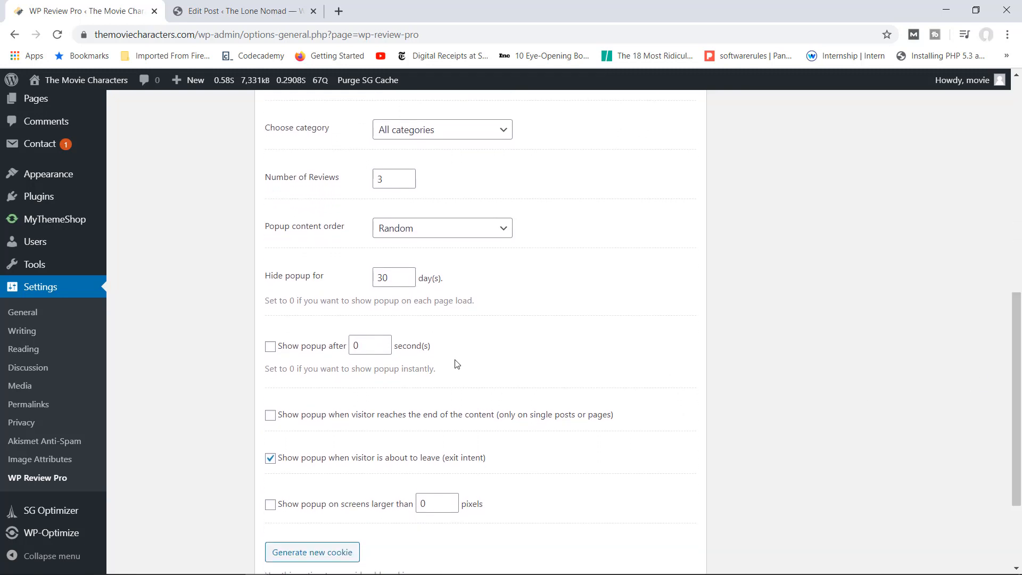
left_click(271, 346)
left_click_drag(1011, 354, 1011, 377)
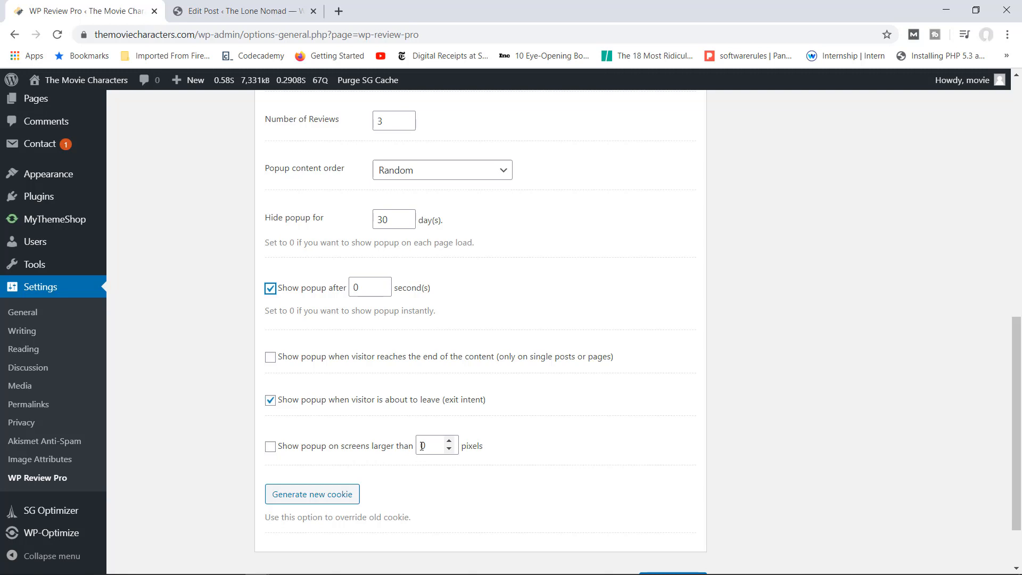
left_click_drag(432, 446, 415, 446)
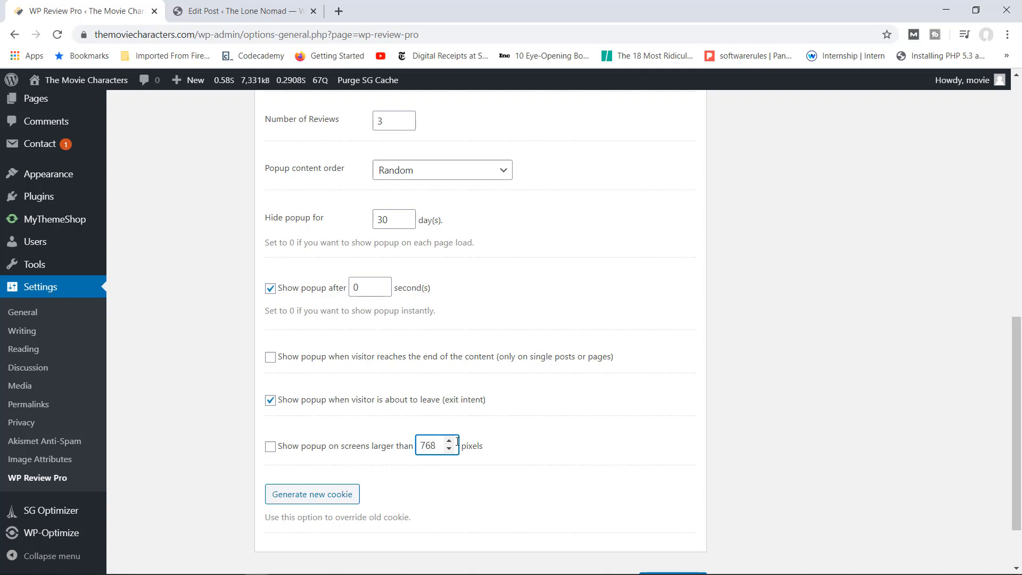
left_click_drag(1016, 383, 944, 428)
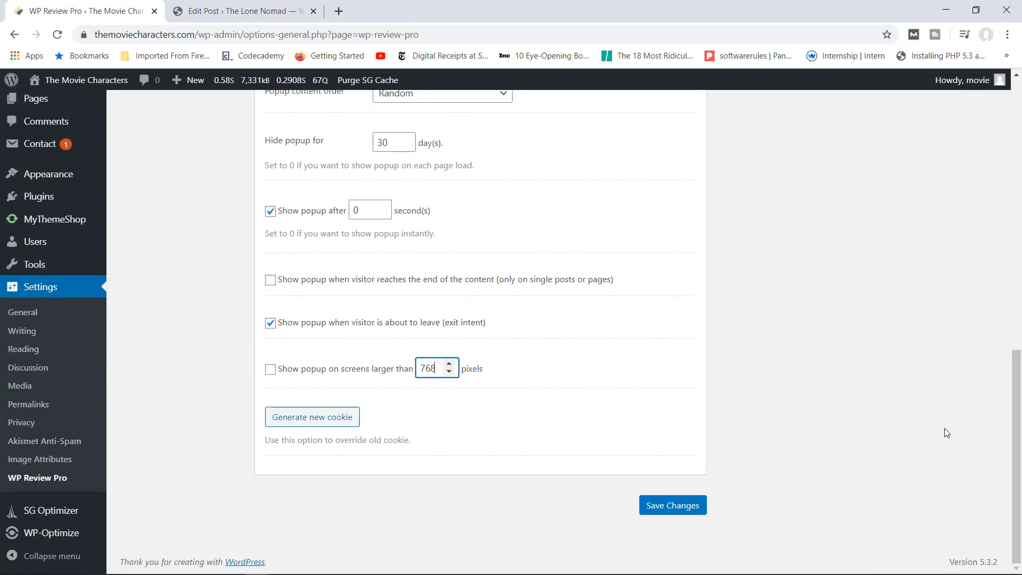
left_click(670, 510)
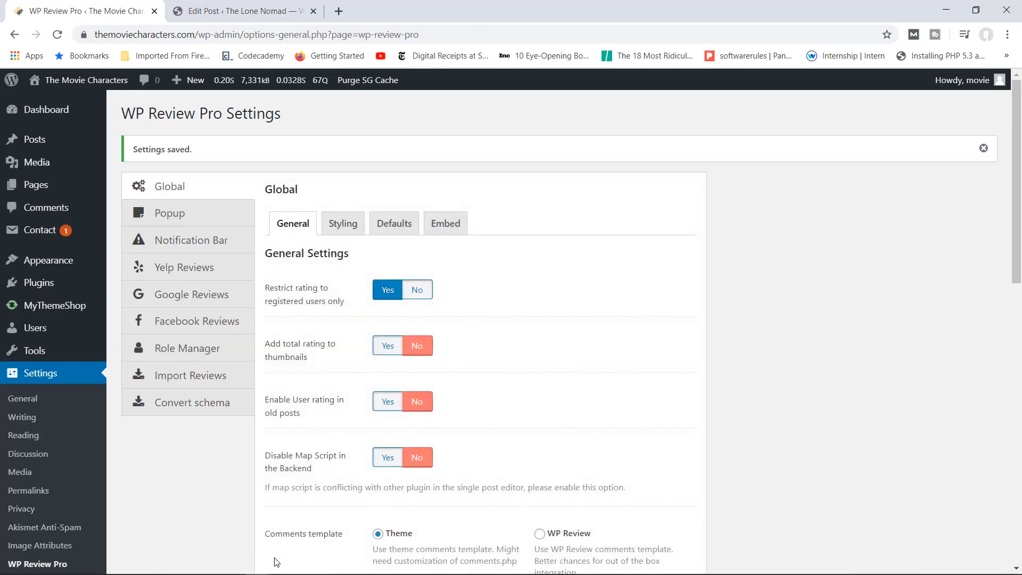
Step: Switch to the Brave browser, reload the movie site's home page to test the popup, and close the popup
left_click(182, 565)
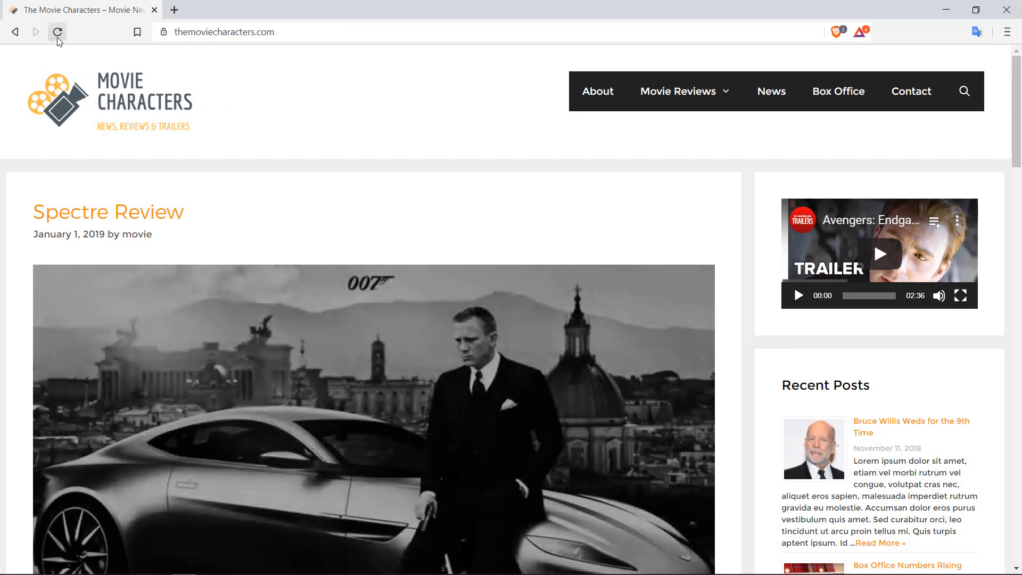
left_click(57, 33)
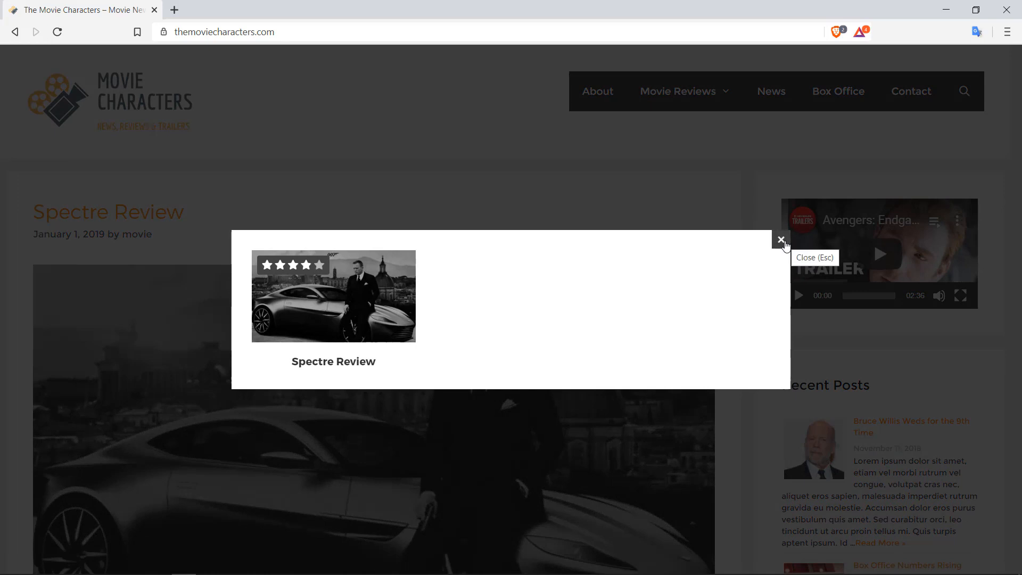
left_click(780, 240)
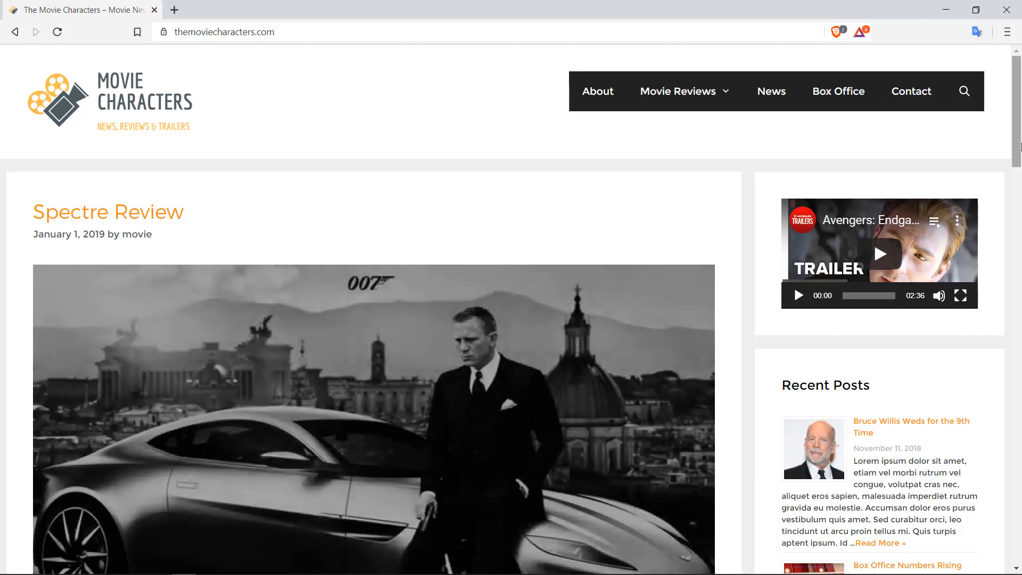
Step: Open the Bruce Willis Weds for the 9th Time post and reload it to check whether the popup reappears
left_click(871, 423)
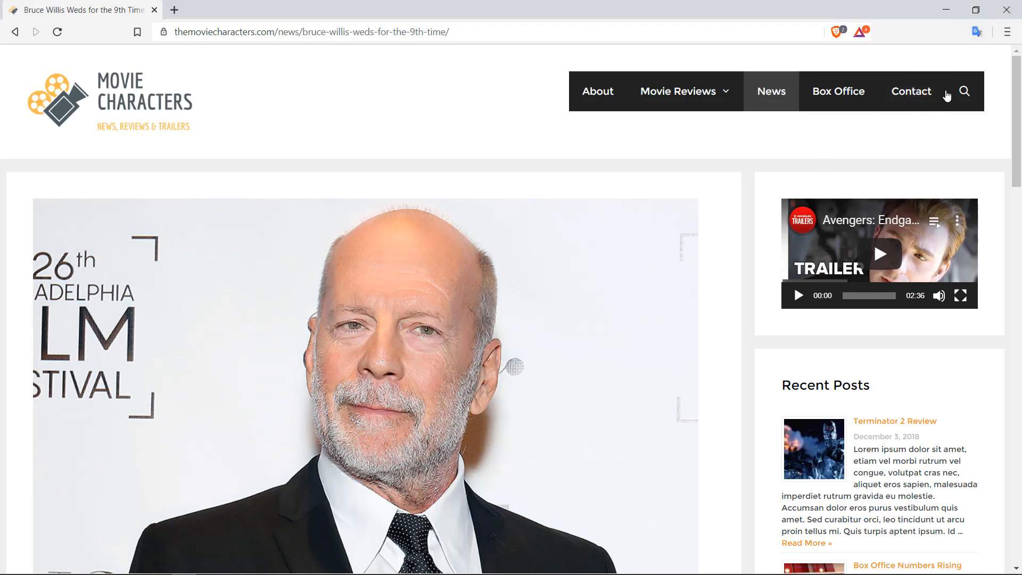
left_click(58, 32)
mouse_move(257, 564)
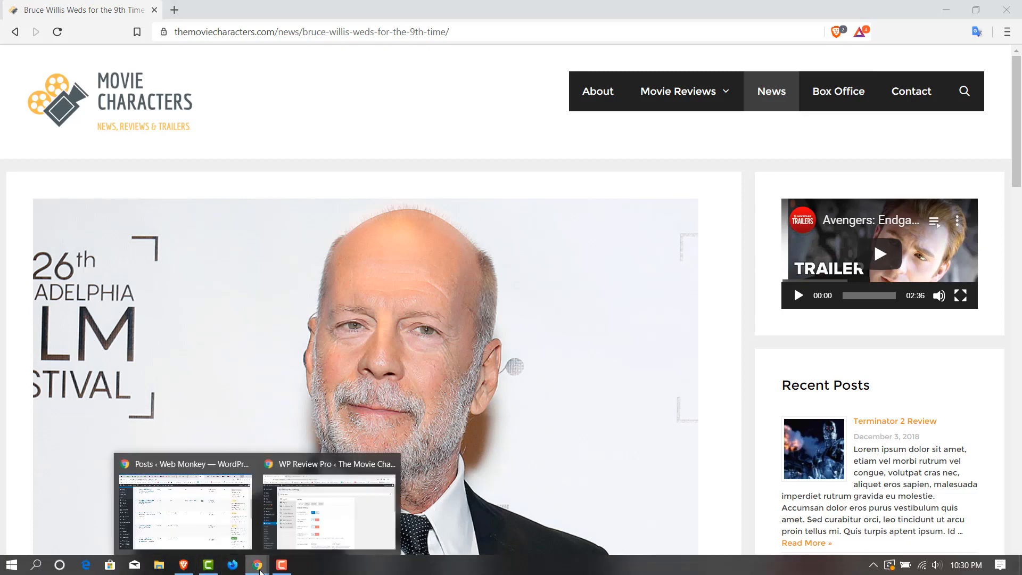
Step: Switch back to the WP Review Pro settings in Chrome and set the popup to be hidden for 0 days
left_click(309, 539)
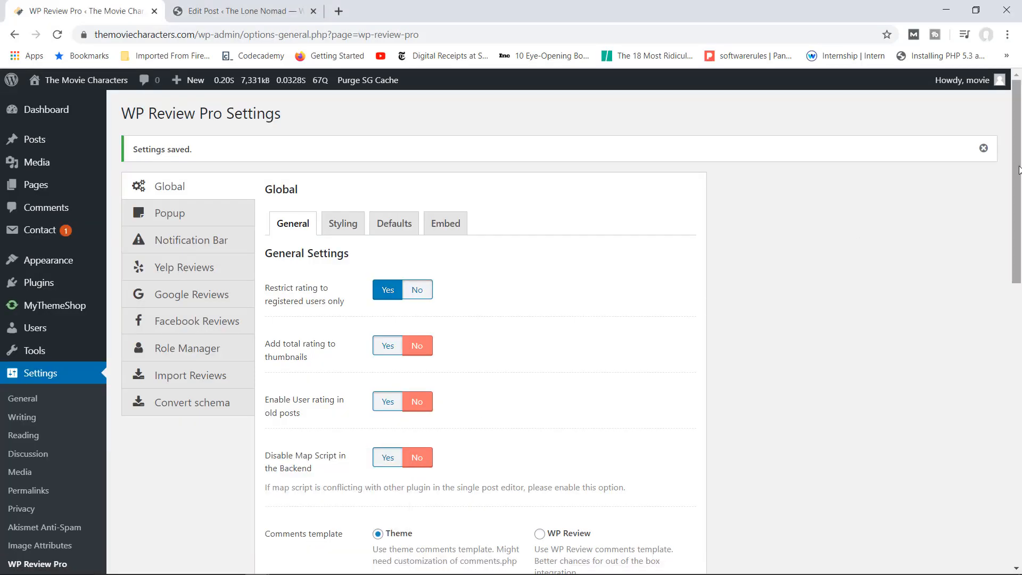
scroll(1017, 205, "down", 1)
scroll(1017, 205, "up", 1)
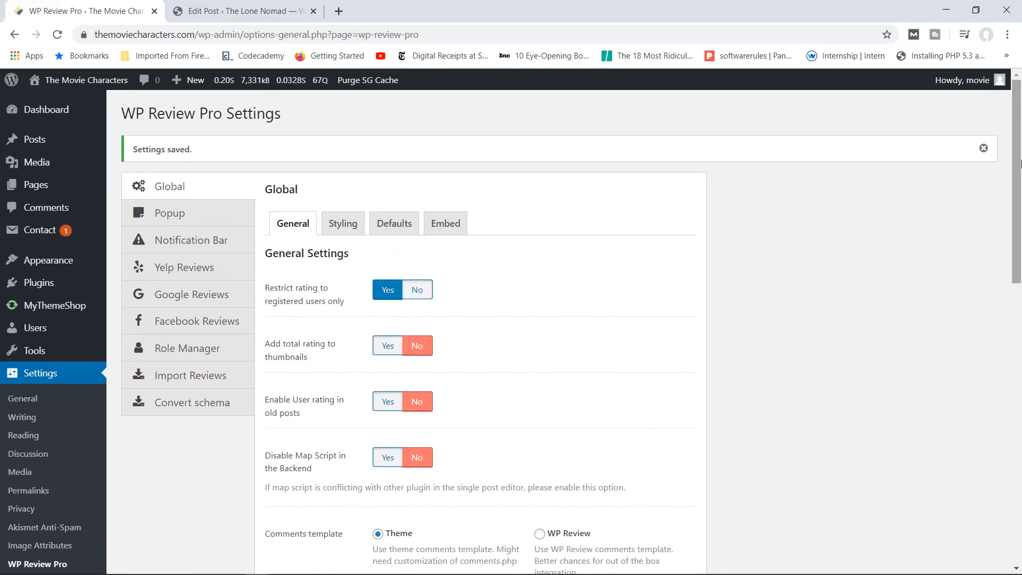
left_click(180, 214)
scroll(985, 377, "down", 8)
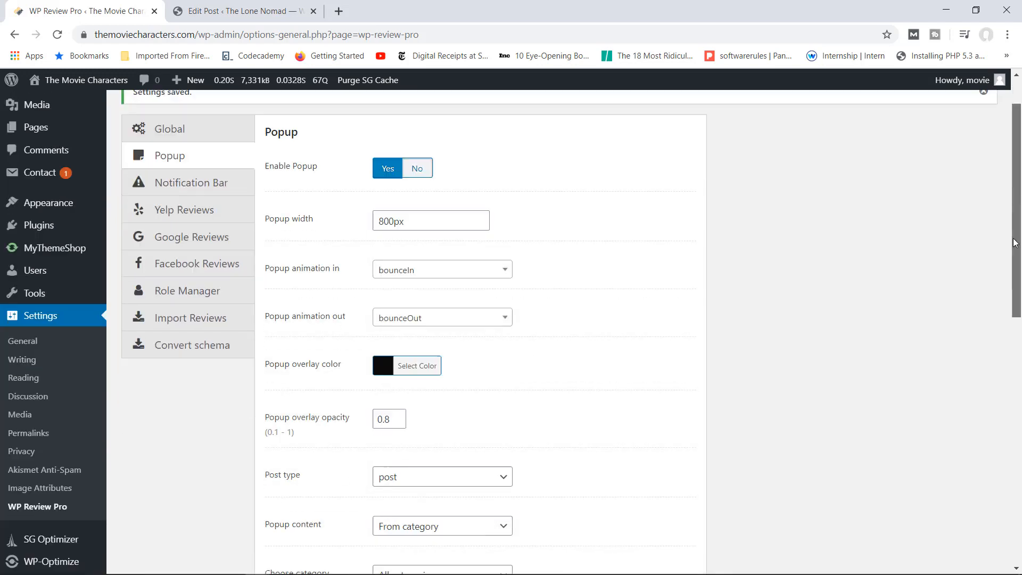
scroll(985, 389, "down", 2)
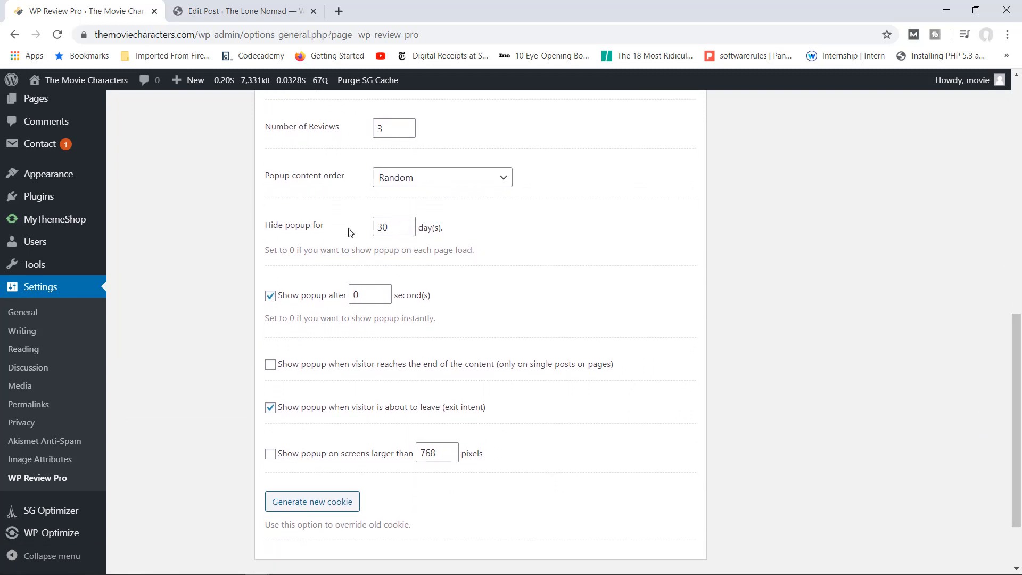
left_click(391, 226)
left_click_drag(391, 227, 371, 230)
type("0")
Step: Disable showing the popup after a set number of seconds, leaving only the exit-intent trigger, and save the settings
left_click_drag(364, 290, 351, 296)
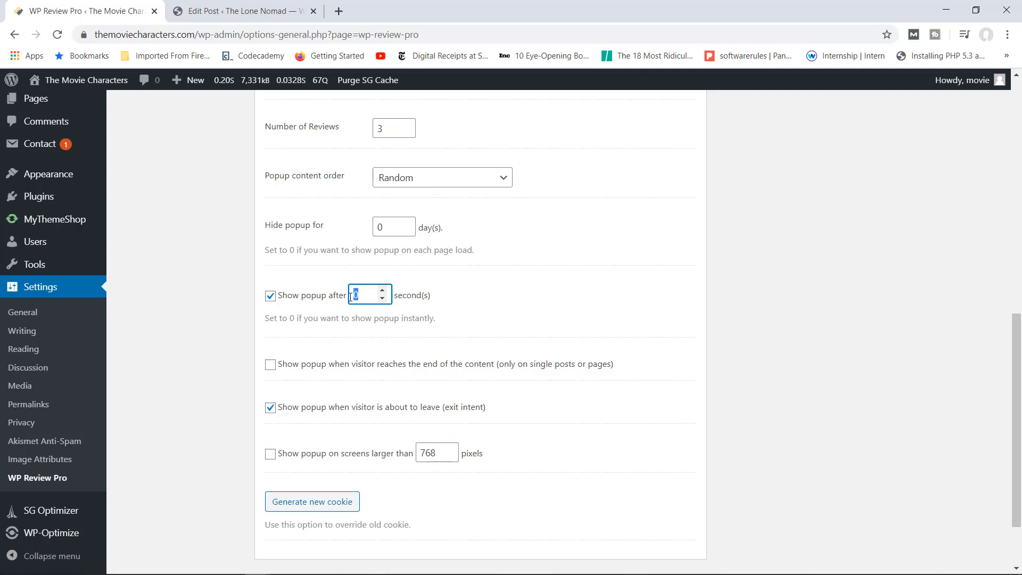
left_click(270, 296)
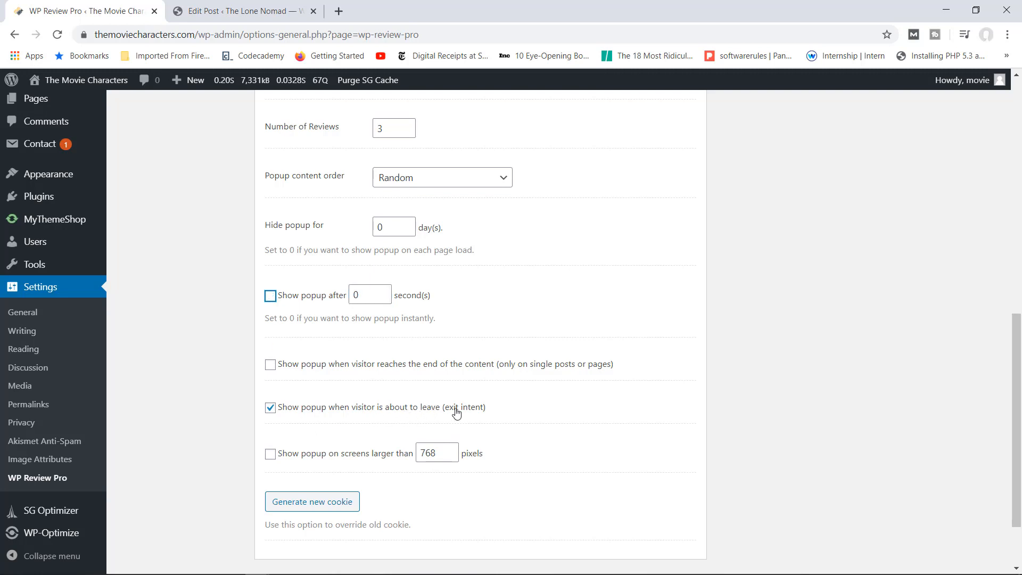
scroll(1012, 420, "down", 2)
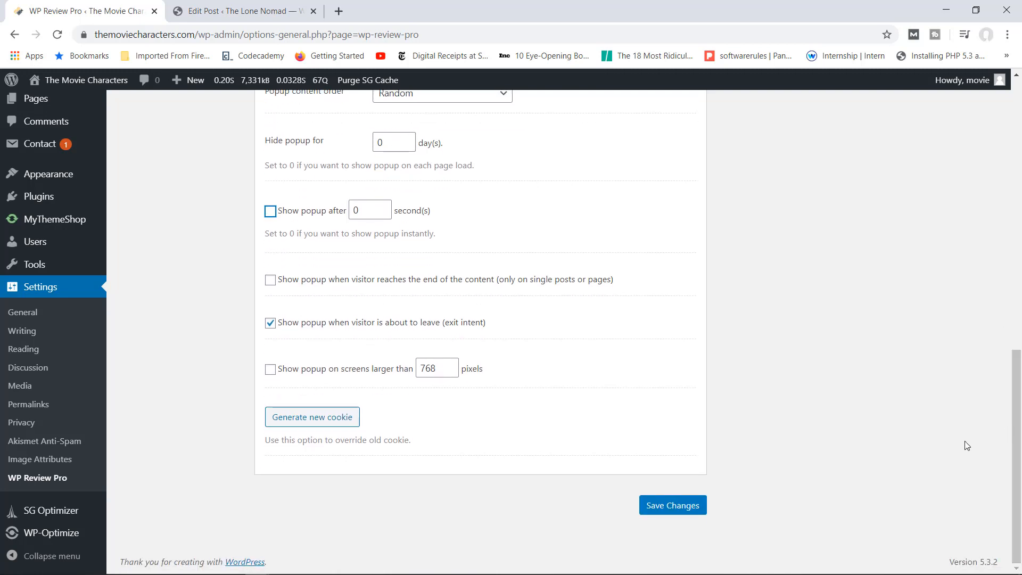
left_click(677, 506)
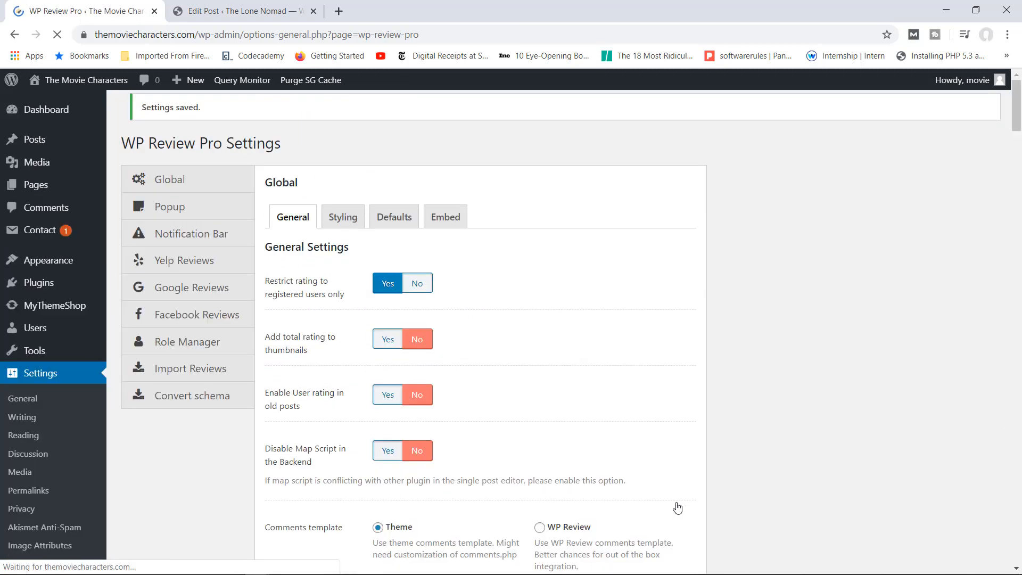
Step: Switch to the Brave browser, reload the Bruce Willis post to test the exit-intent popup, and close the popup
left_click(188, 568)
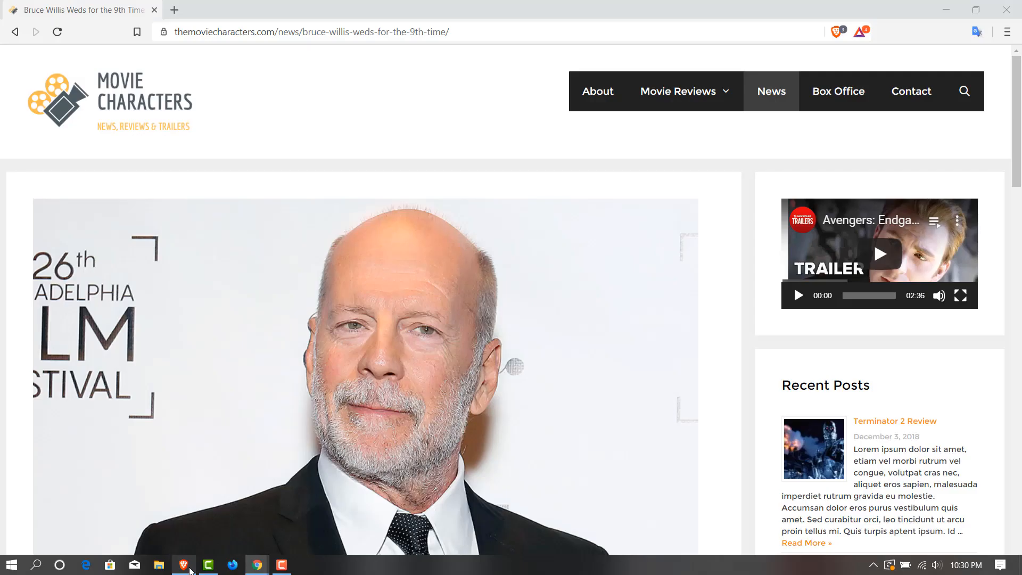
left_click(57, 32)
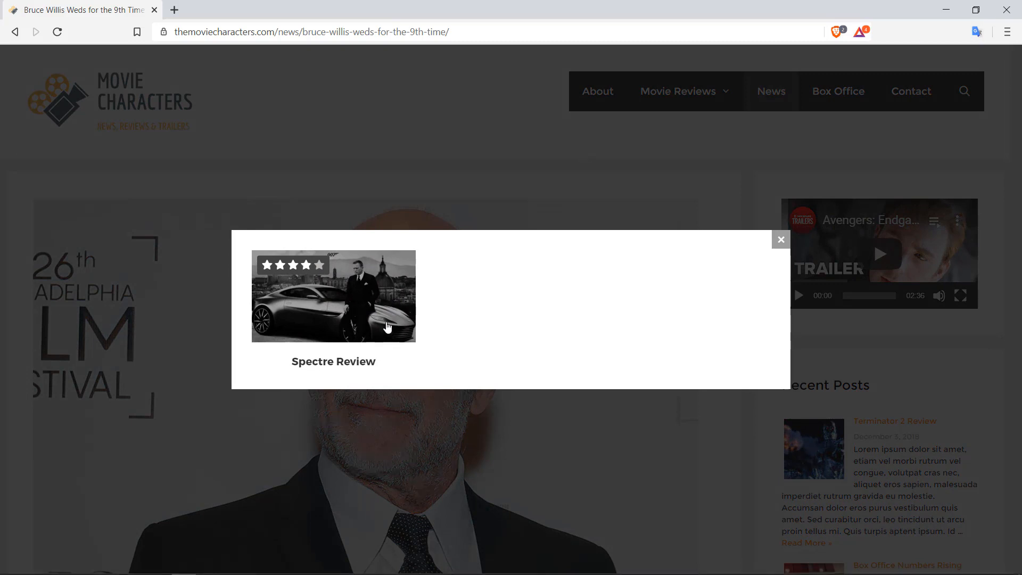
left_click(781, 240)
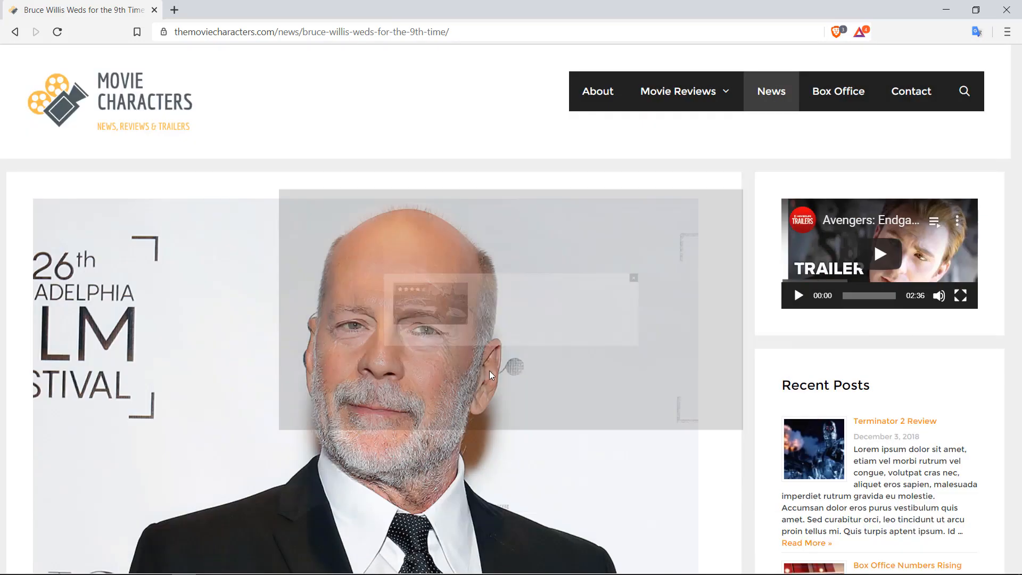
Step: Switch back to the plugin settings in Chrome, enable the global notification bar, and review its content fields
mouse_move(246, 569)
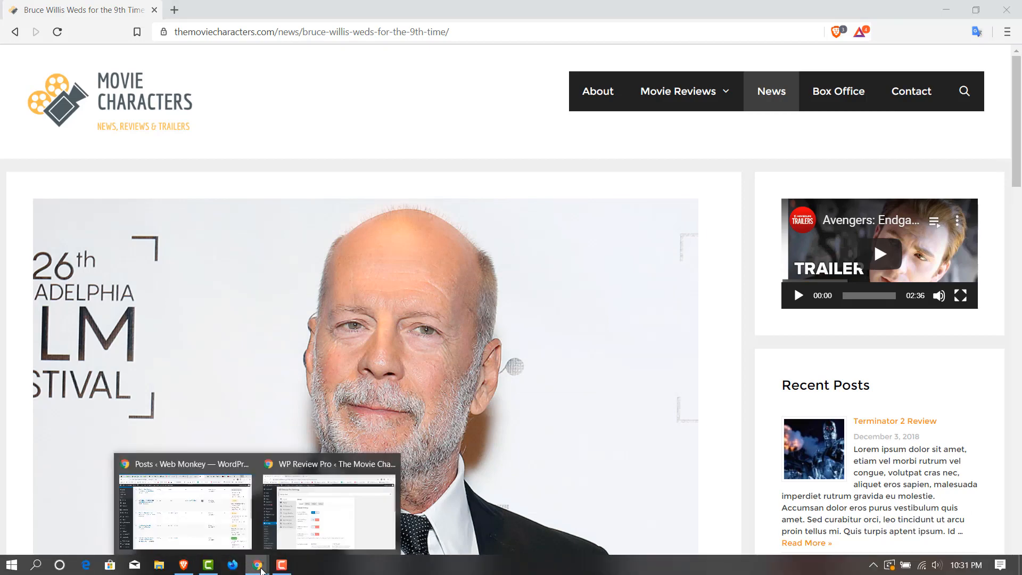
left_click(311, 537)
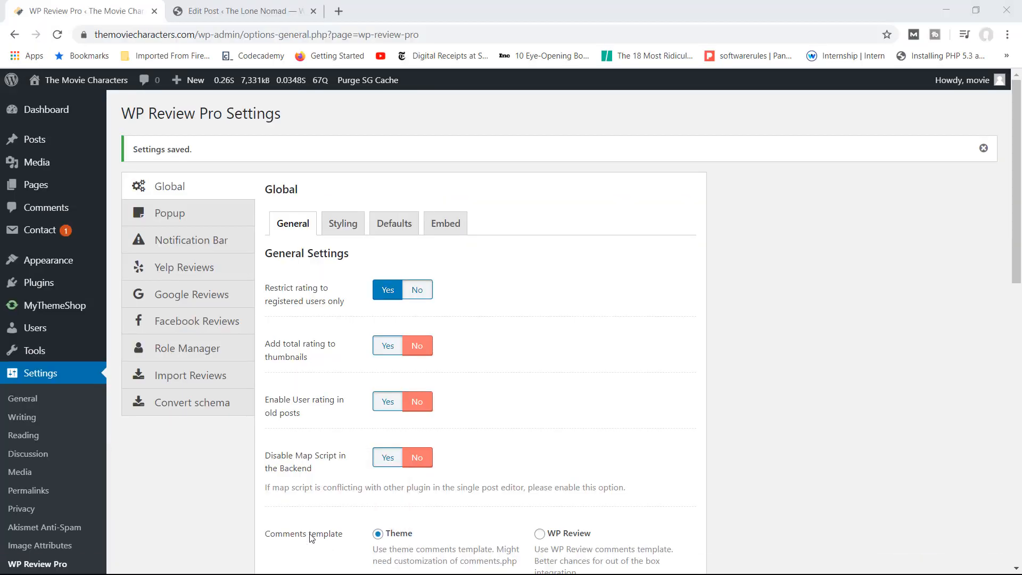
left_click(183, 243)
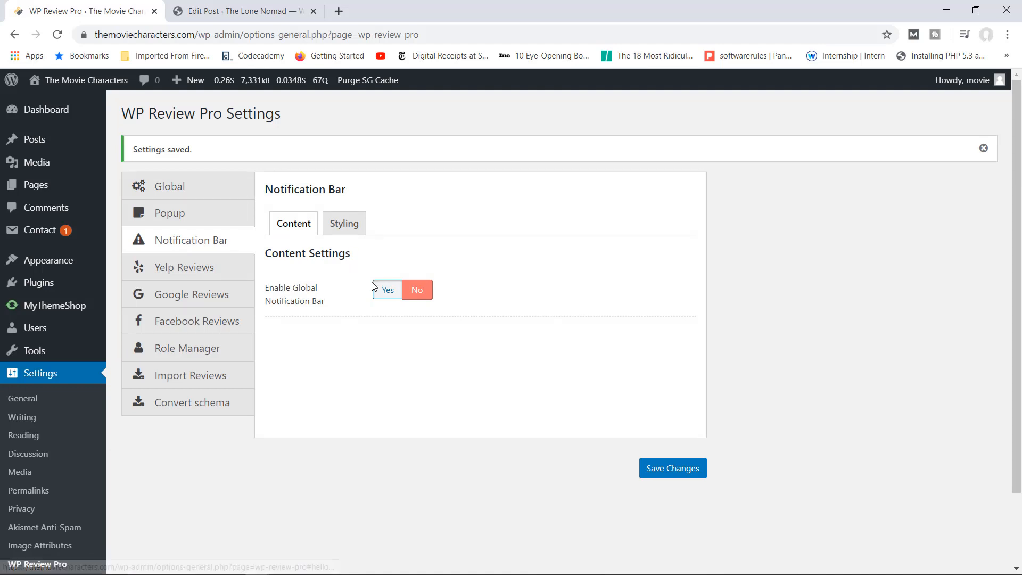
left_click(384, 293)
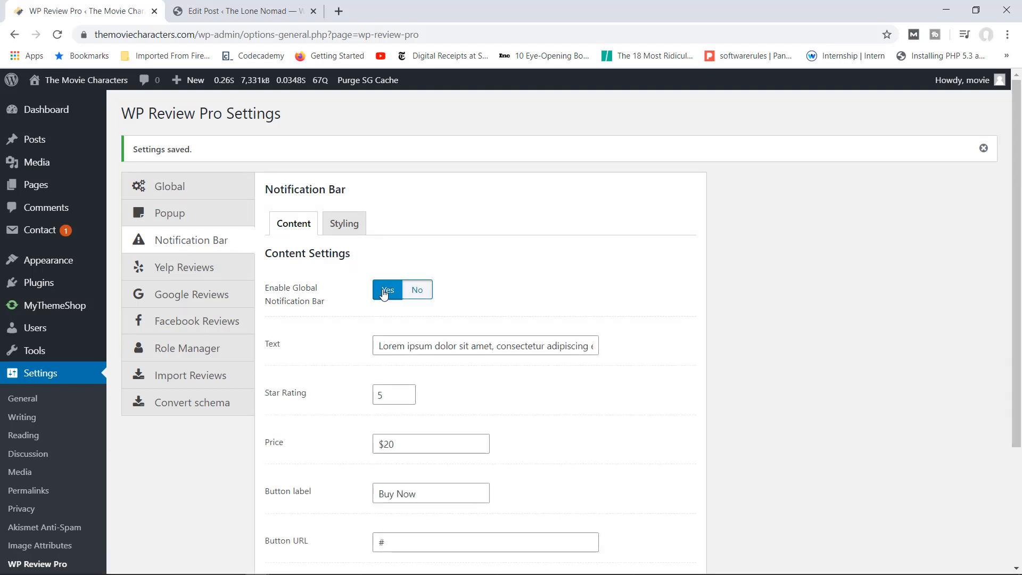
left_click(379, 351)
left_click_drag(379, 351, 493, 347)
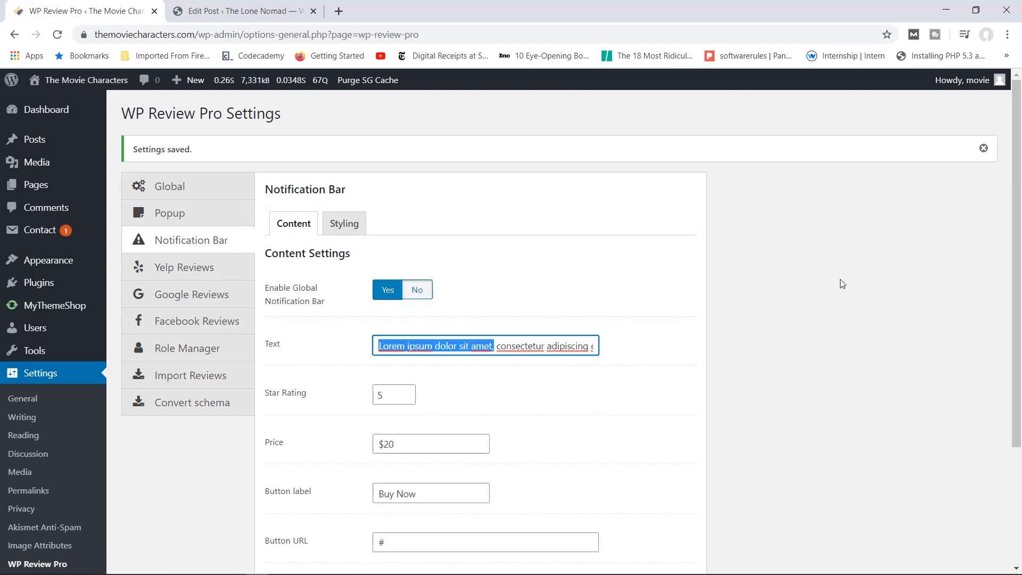
left_click_drag(1010, 255, 1016, 316)
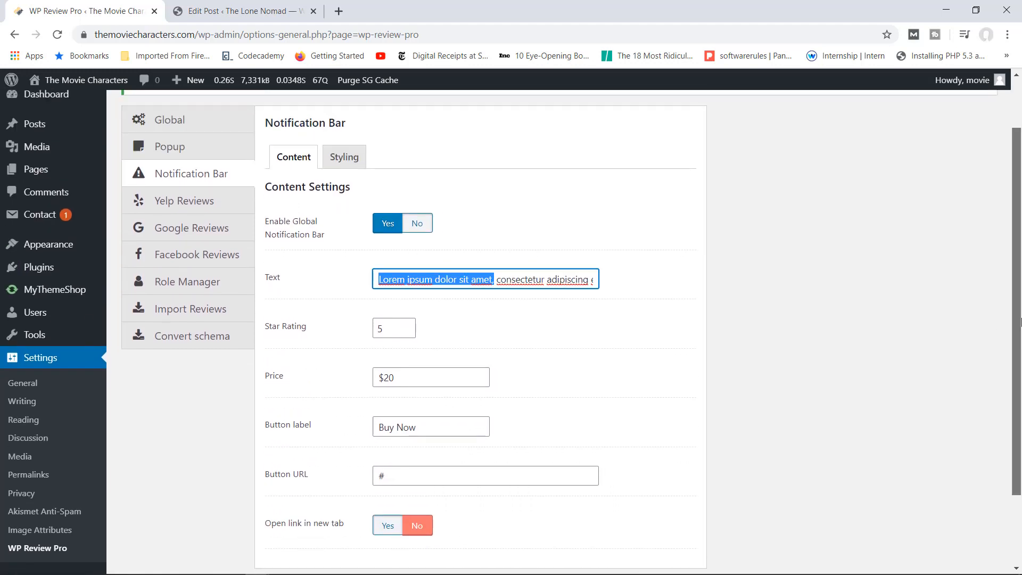
Step: Review the notification bar's styling settings and save the changes
left_click(349, 160)
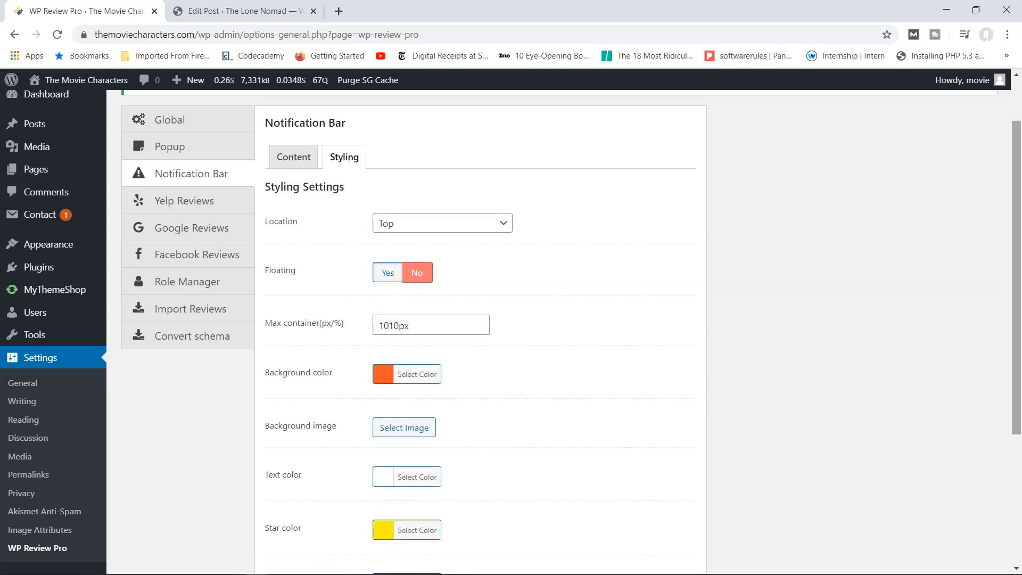
left_click_drag(1015, 220, 1005, 352)
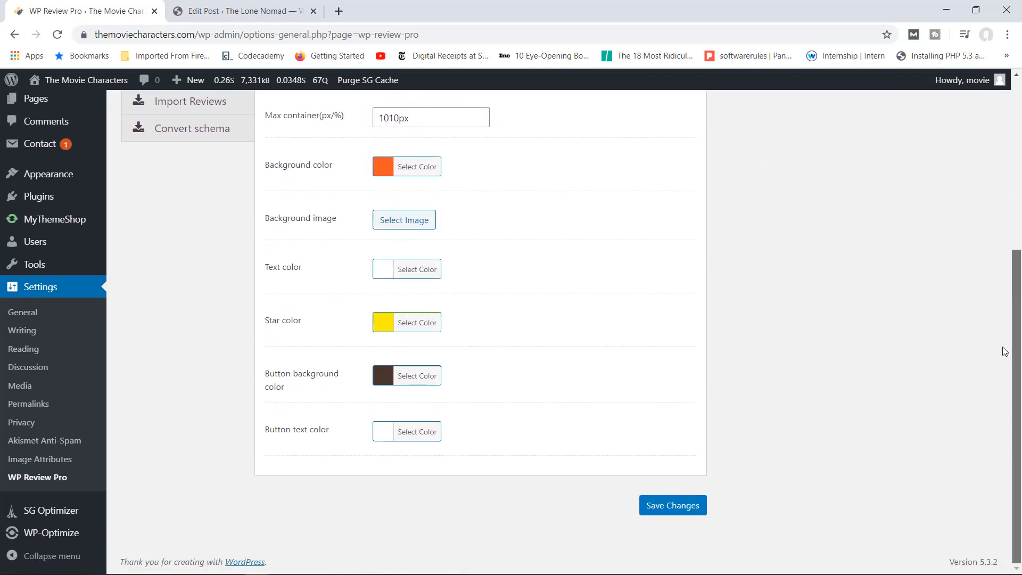
left_click(659, 506)
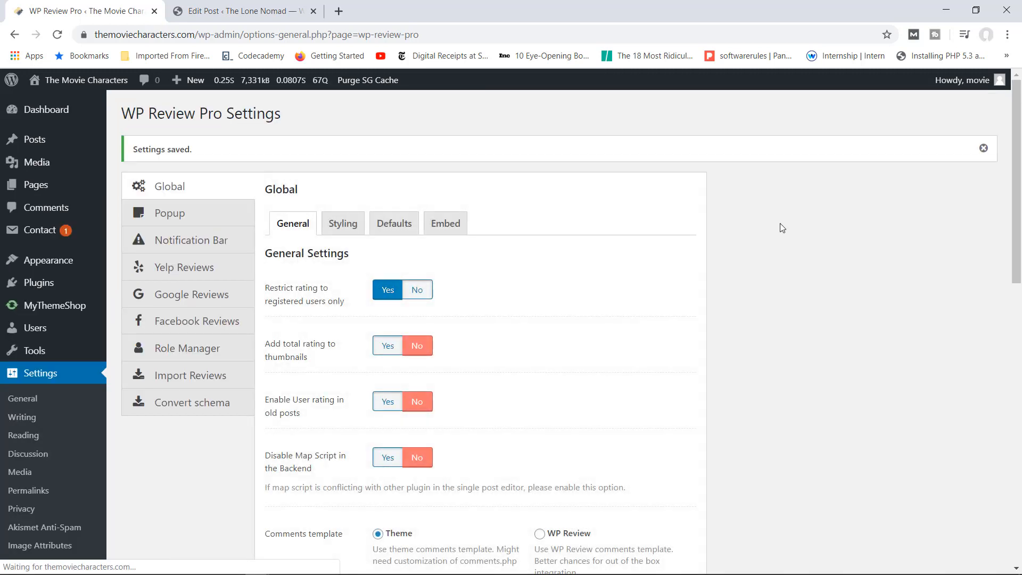
Step: Switch to the Brave browser, reload the post, and open the site's home page to check the notification bar
mouse_move(264, 571)
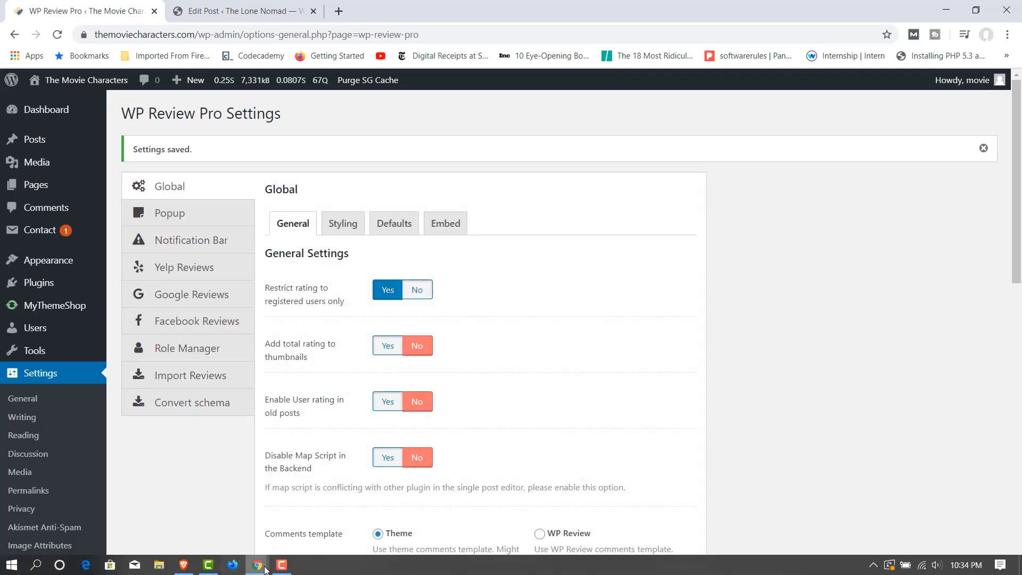
left_click(184, 564)
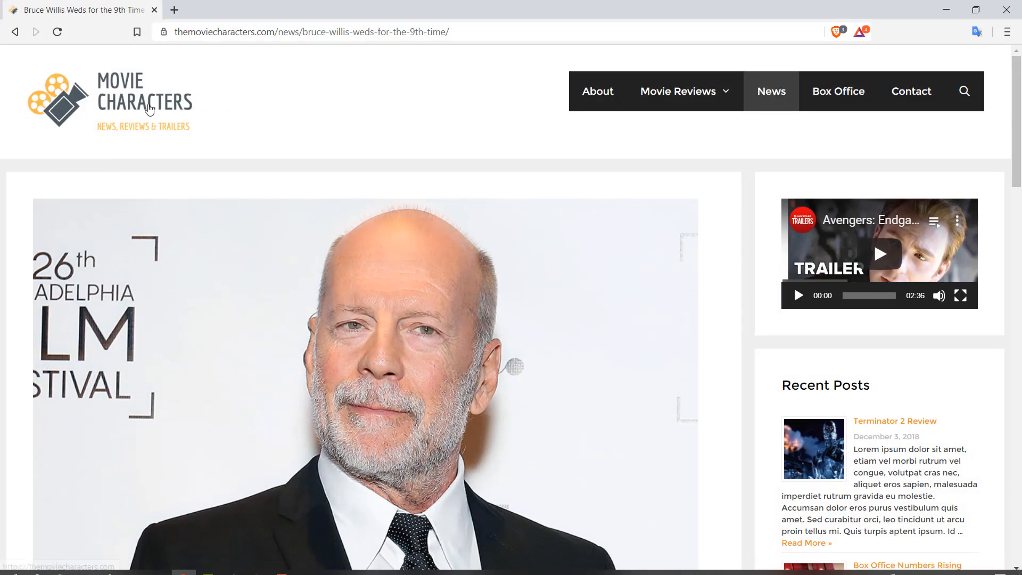
left_click(57, 32)
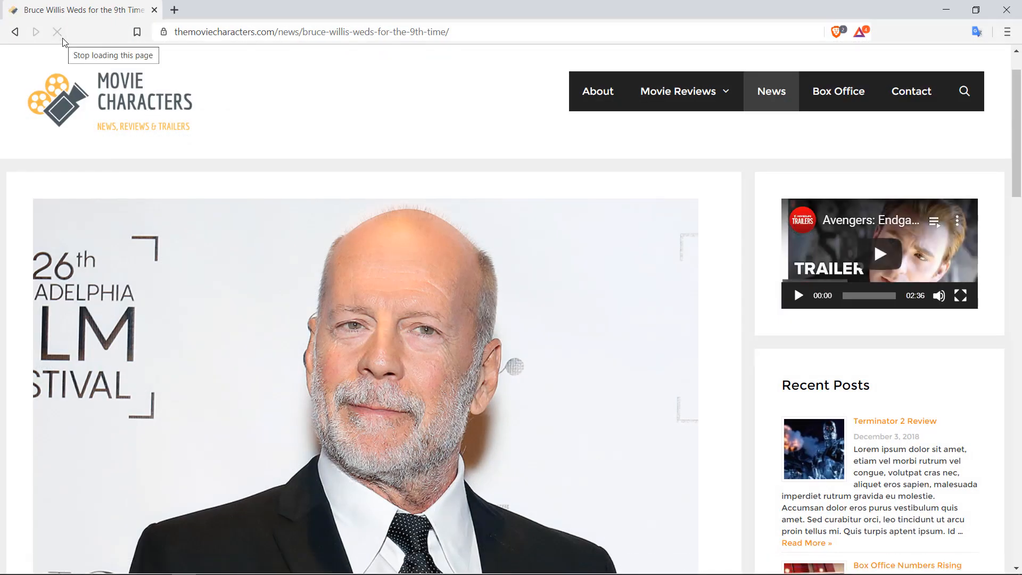
left_click(117, 96)
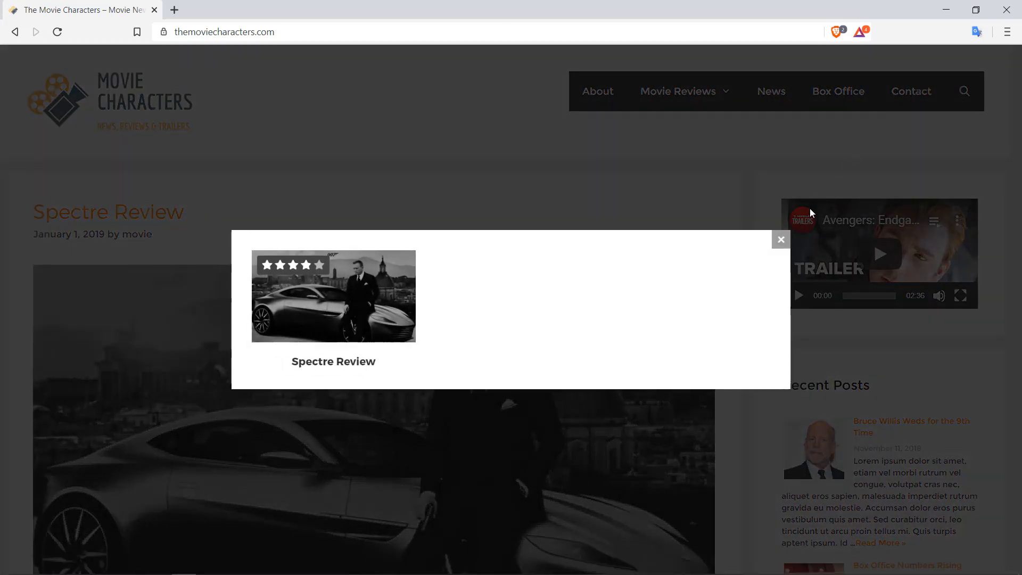
left_click(1020, 117)
left_click_drag(1020, 117, 1021, 73)
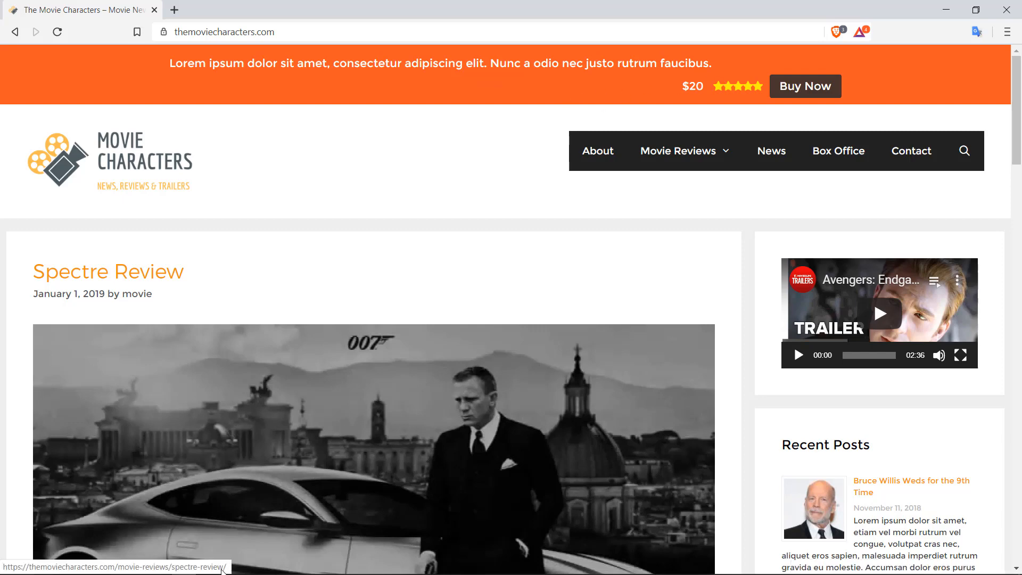
Step: Switch to Chrome and read the page builder plugins review article down to the Site Origin review box
mouse_move(254, 572)
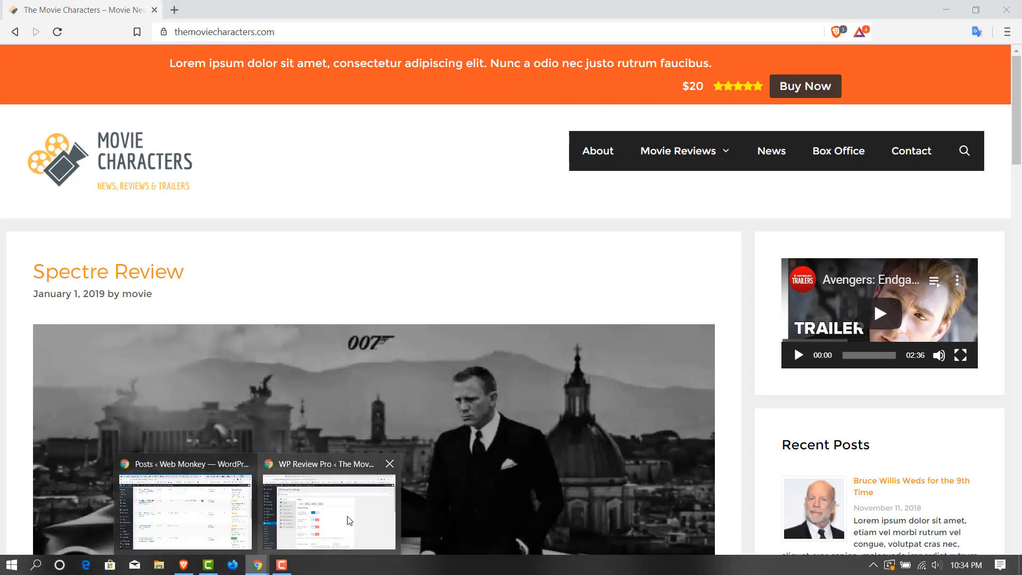
left_click(326, 490)
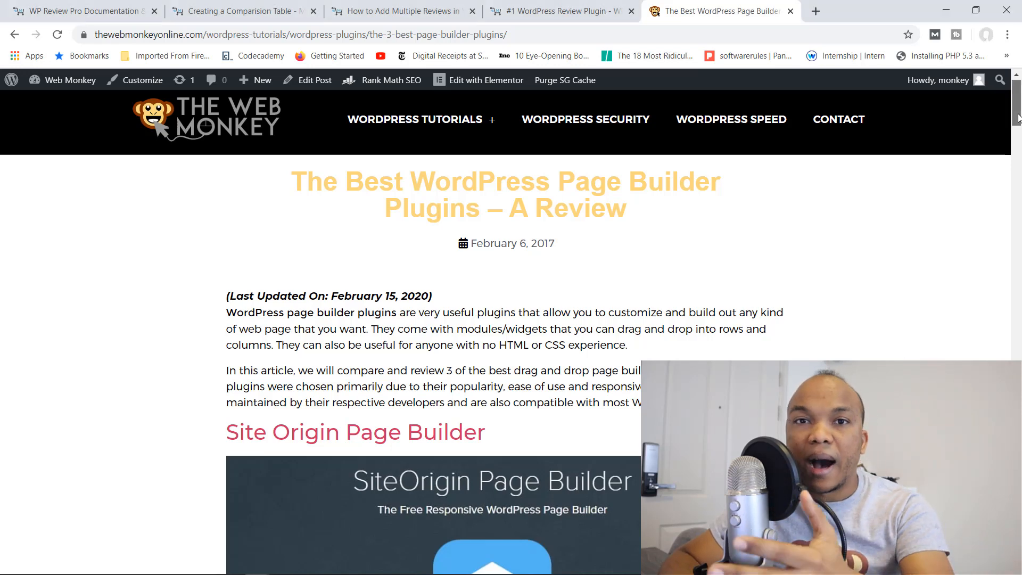
left_click_drag(1017, 118, 1019, 178)
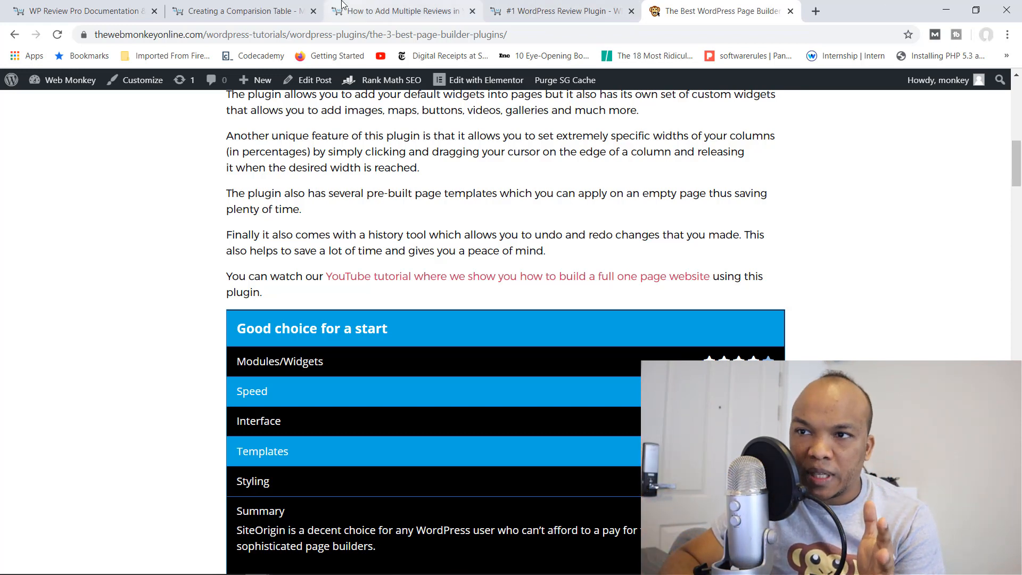
Step: Look over the documentation on creating a comparison table, adding multiple reviews to posts, and the WP Review Pro knowledge base
left_click(279, 6)
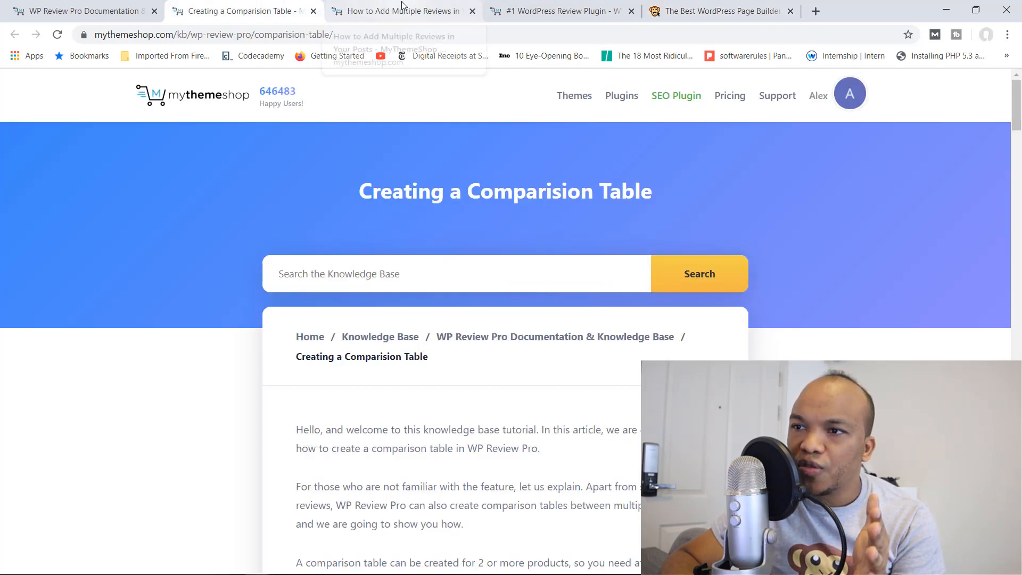
left_click(446, 5)
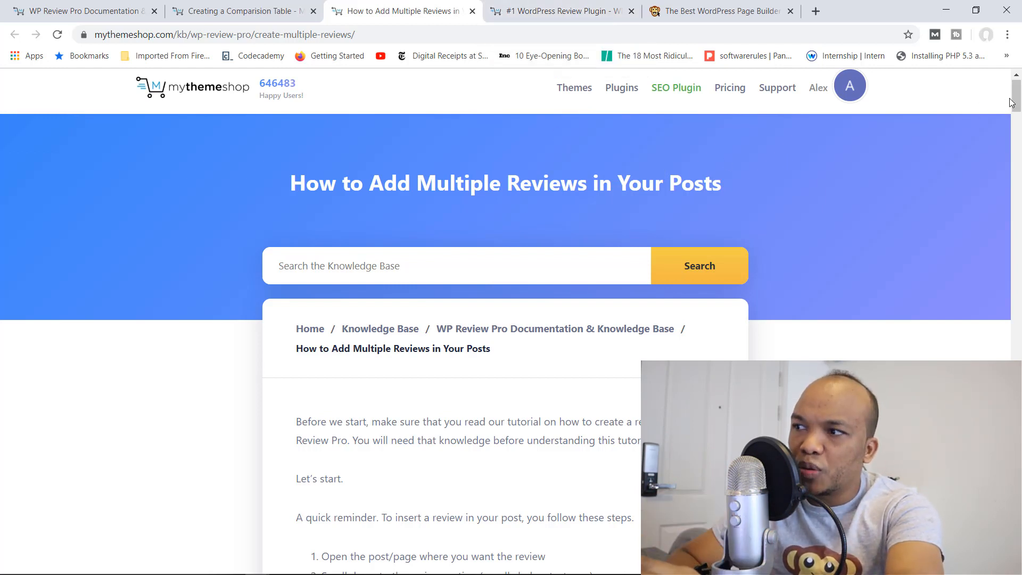
mouse_move(1016, 100)
left_mouse_down()
mouse_move(1015, 157)
mouse_move(1020, 95)
left_mouse_up()
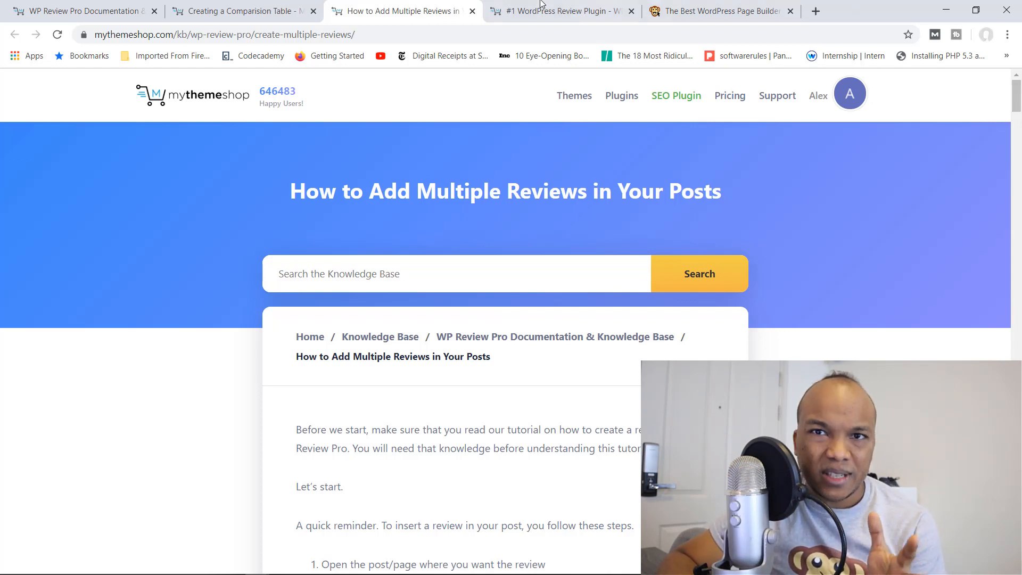
left_click(73, 8)
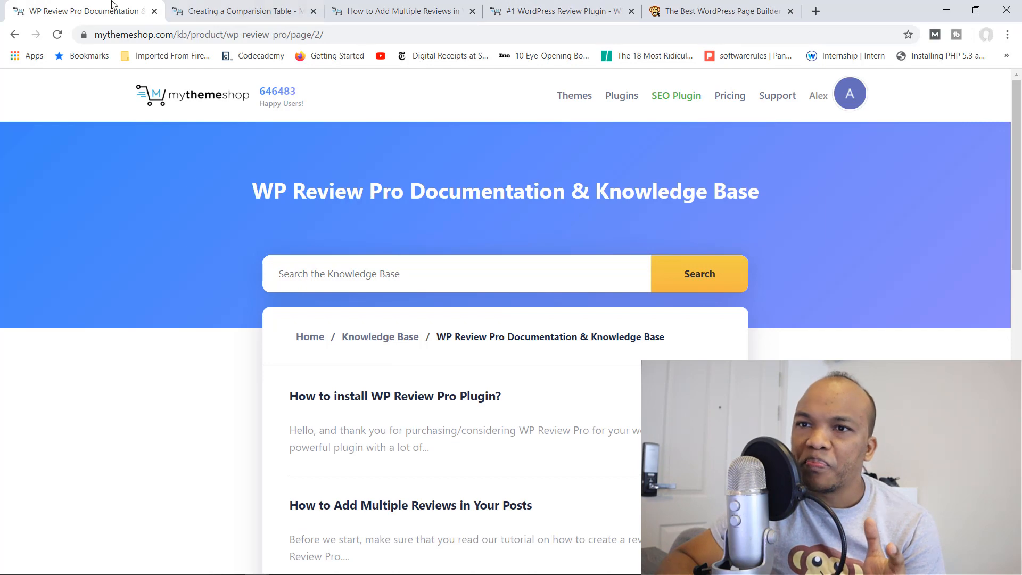
Step: Find the Comparison Table feature on the WP Review plugin page and examine its SiteGround VS InMotion demo table
left_click(544, 5)
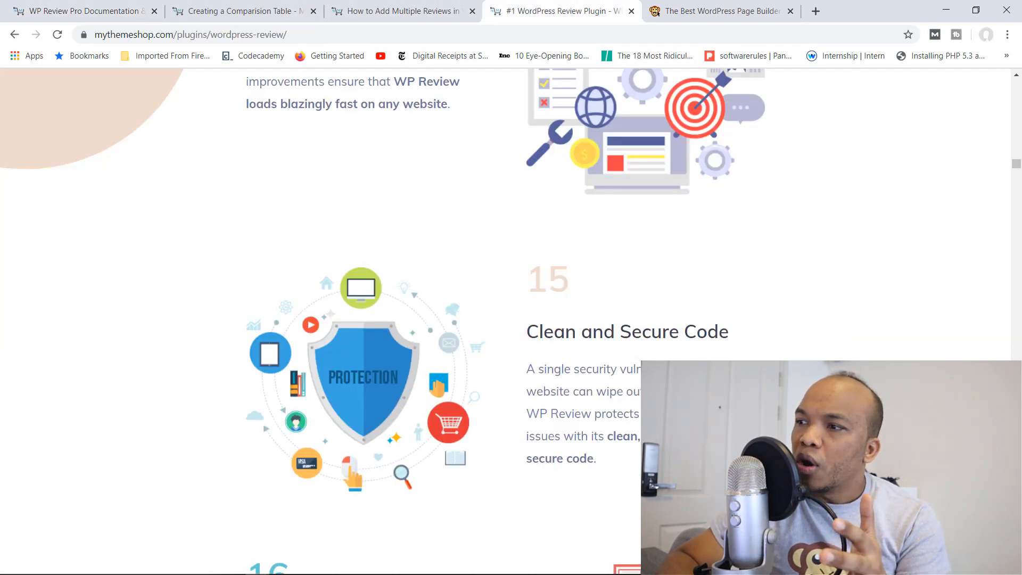
left_click(1020, 144)
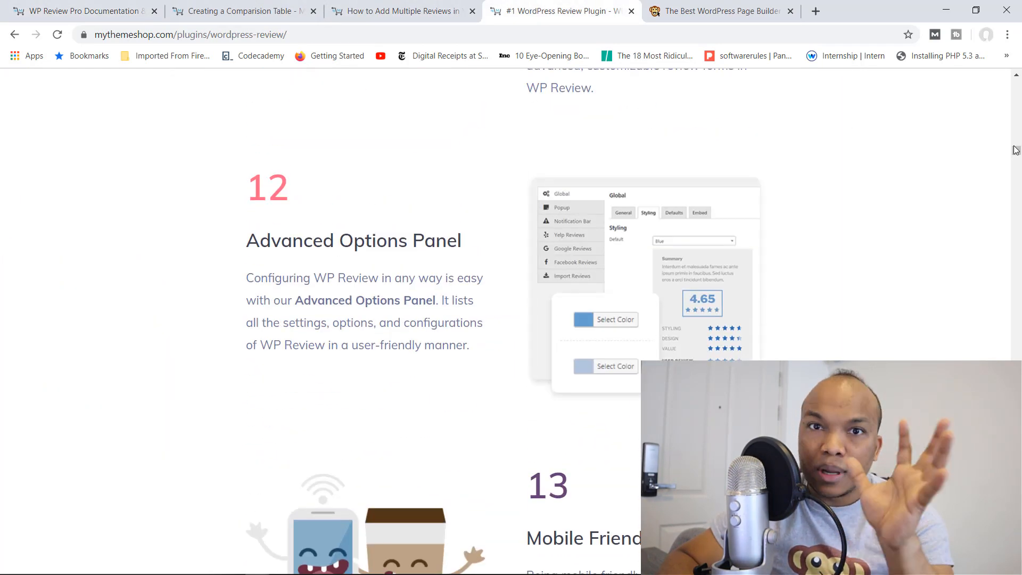
left_click_drag(1015, 154, 1018, 146)
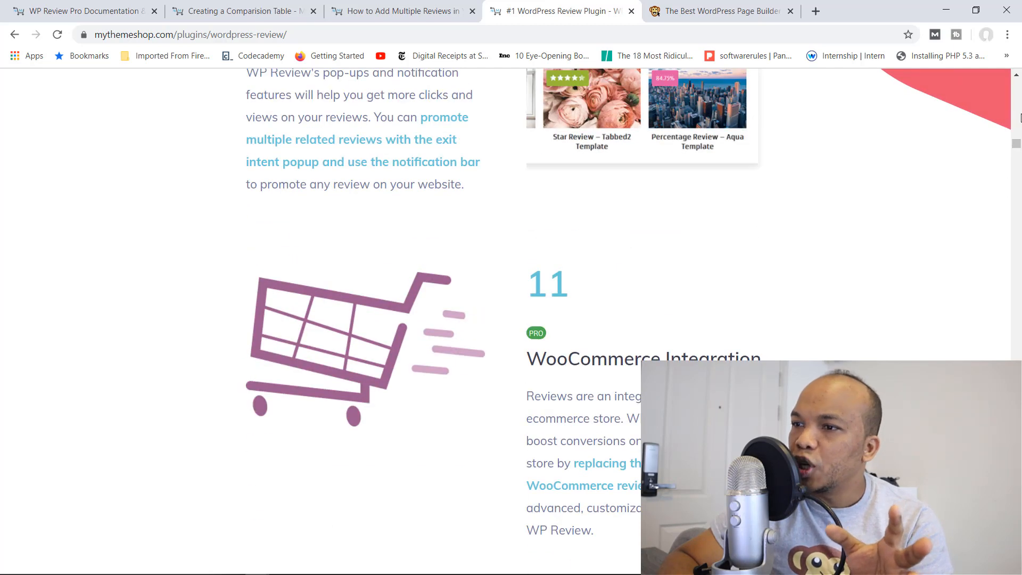
left_click(1021, 118)
left_click(1020, 220)
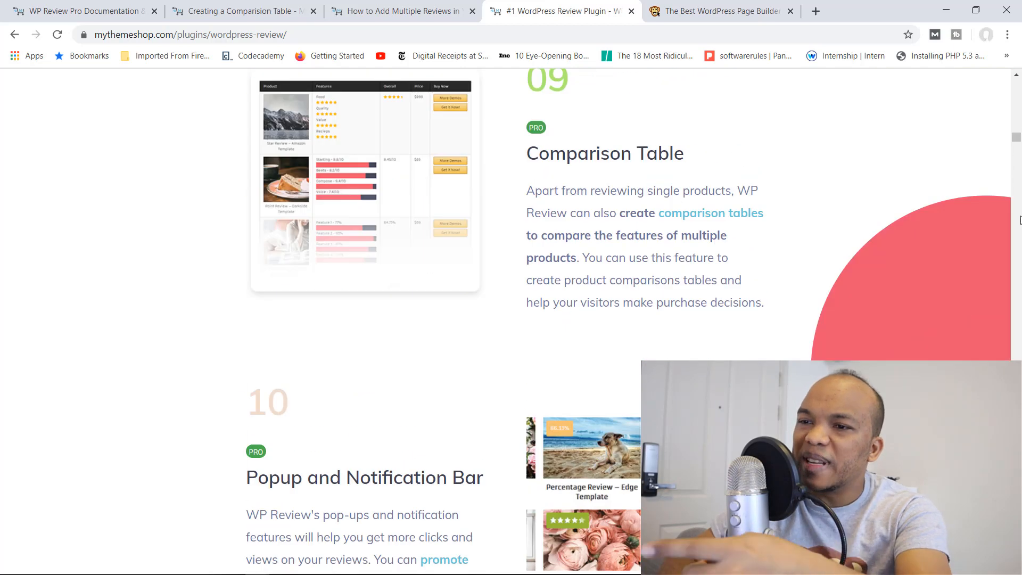
left_click(699, 213)
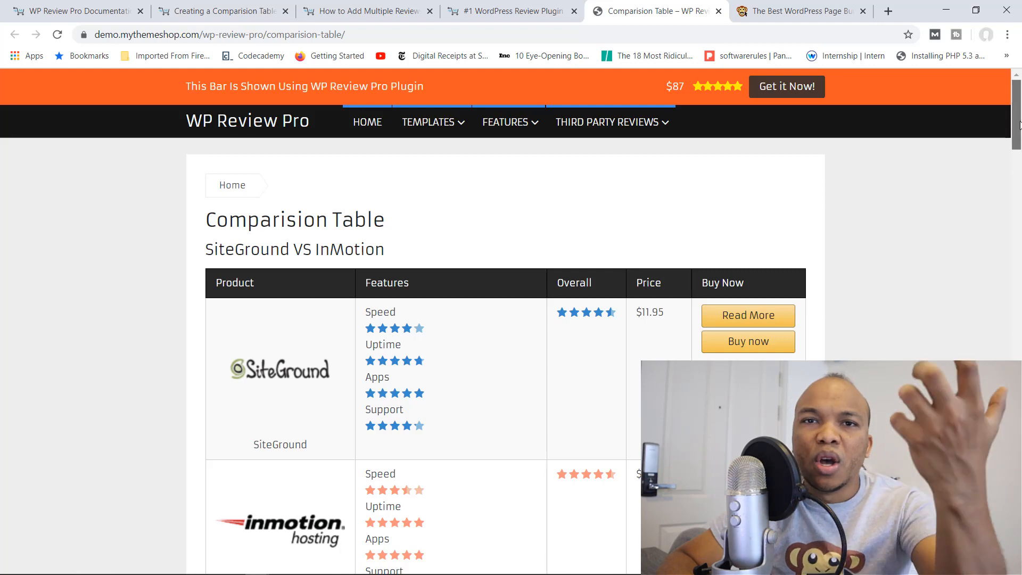
scroll(1020, 139, "down", 2)
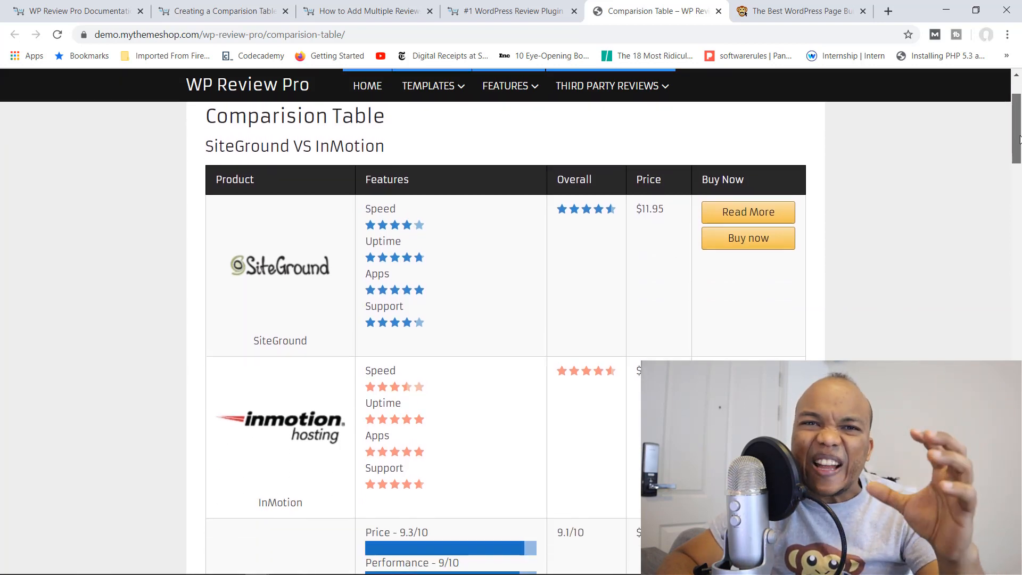
scroll(1020, 139, "up", 2)
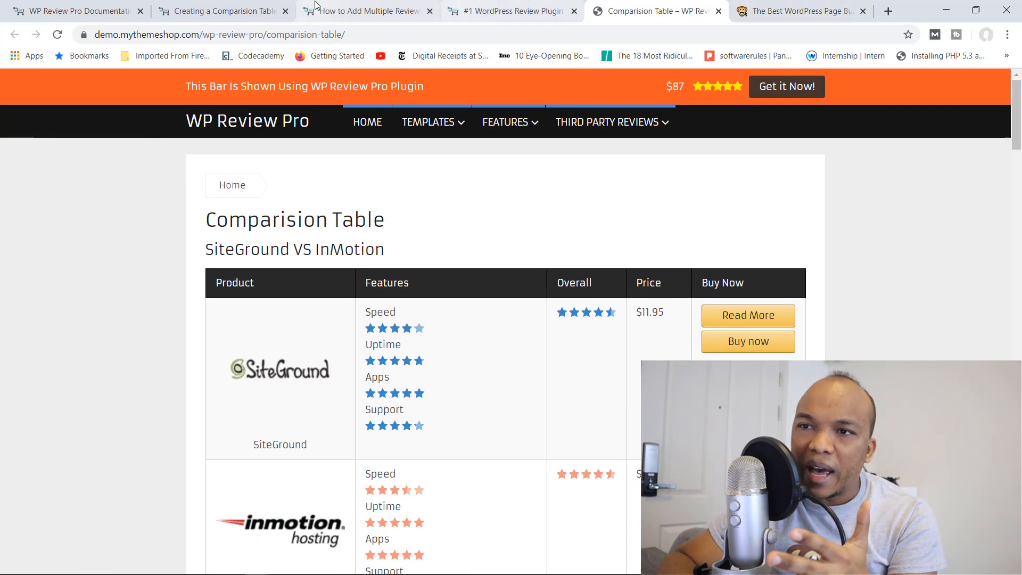
Step: Read the knowledge base tutorial on creating a comparison table, including the section on finding review IDs
left_click(235, 5)
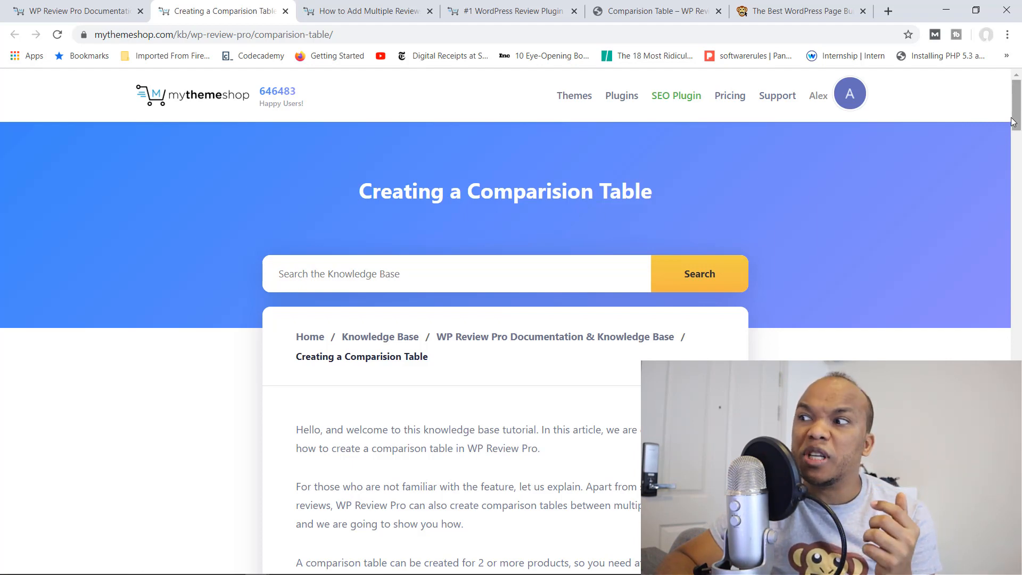
left_click_drag(1015, 114, 1019, 205)
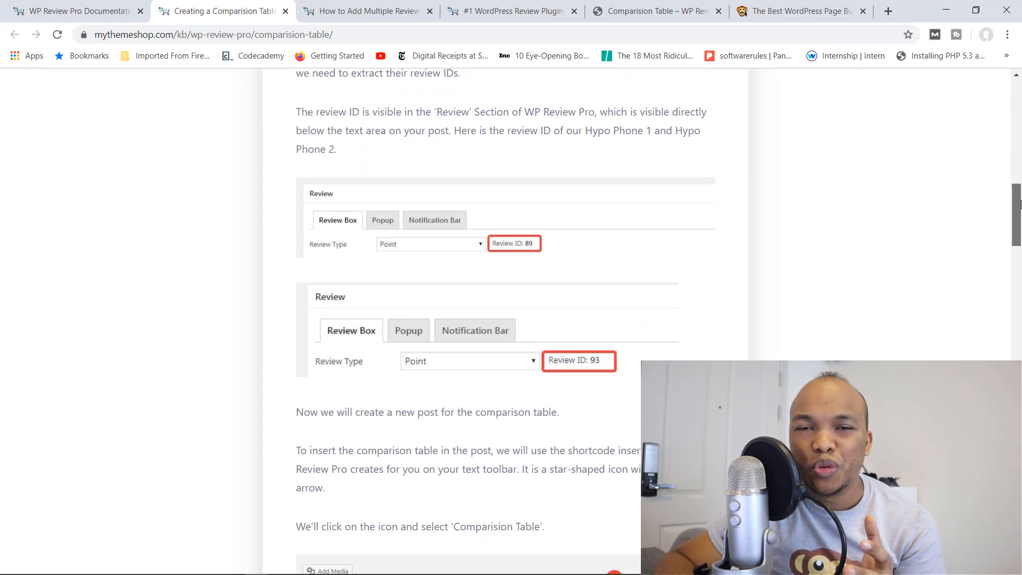
left_click_drag(1019, 205, 1020, 121)
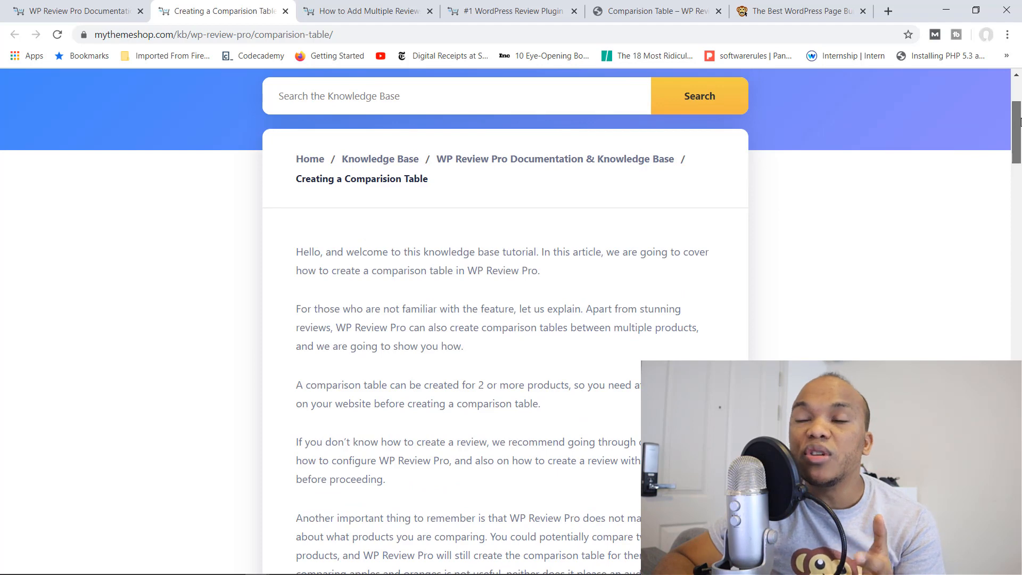
left_click_drag(1019, 121, 1020, 105)
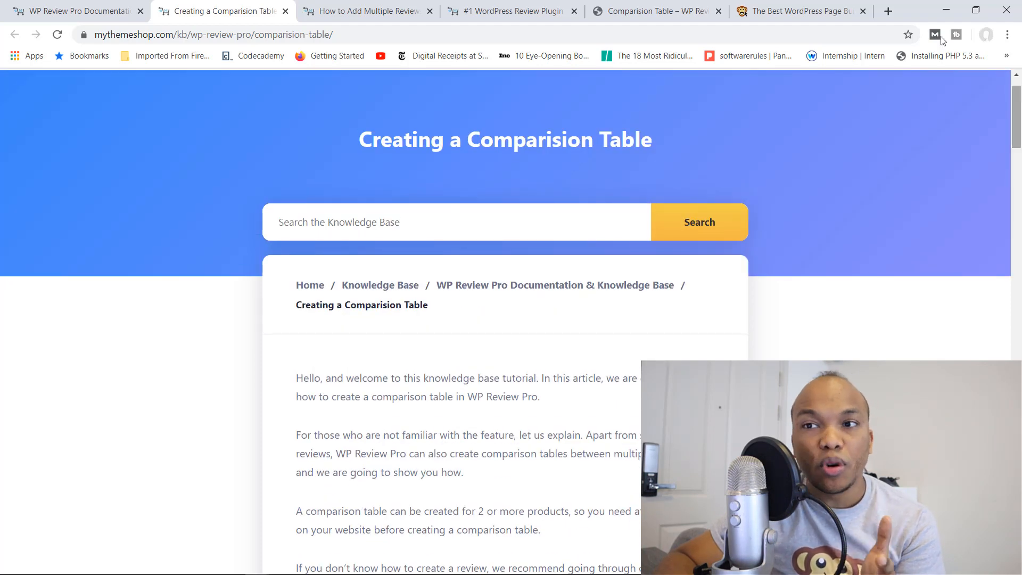
Step: Return to the start of the WP Review plugin page and check the license plans offered there
left_click(534, 6)
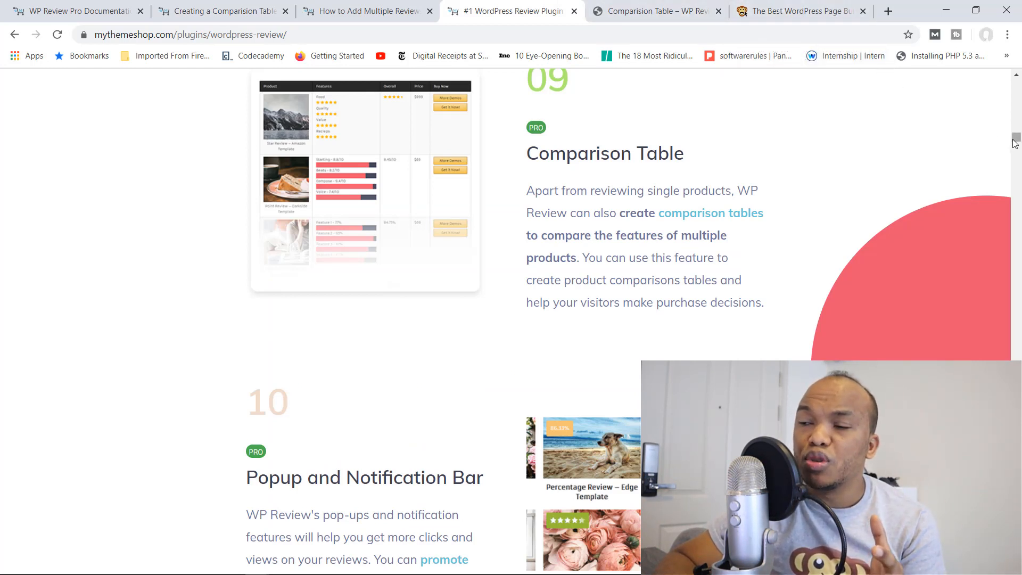
left_click_drag(1015, 144, 1019, 88)
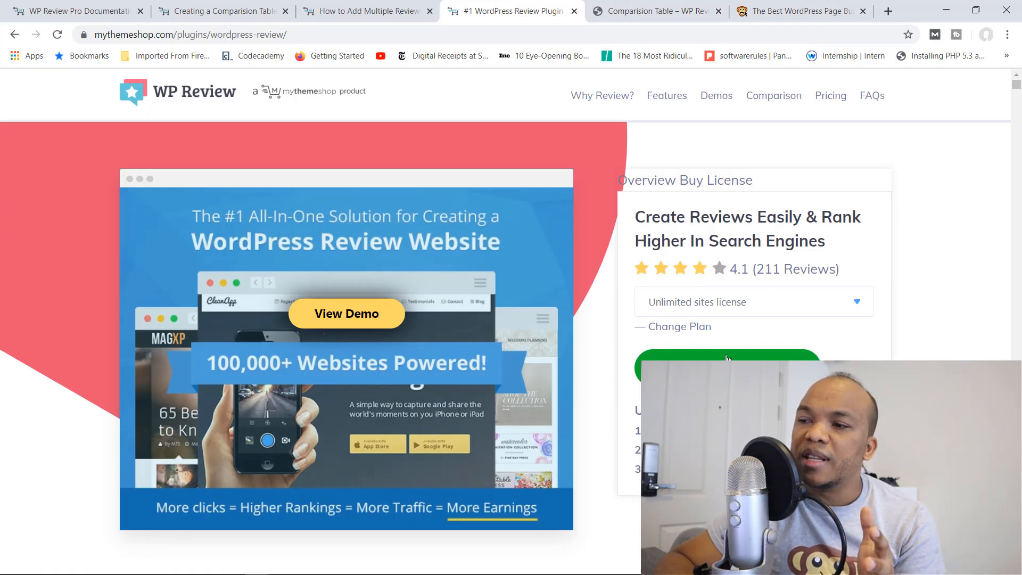
left_click(807, 308)
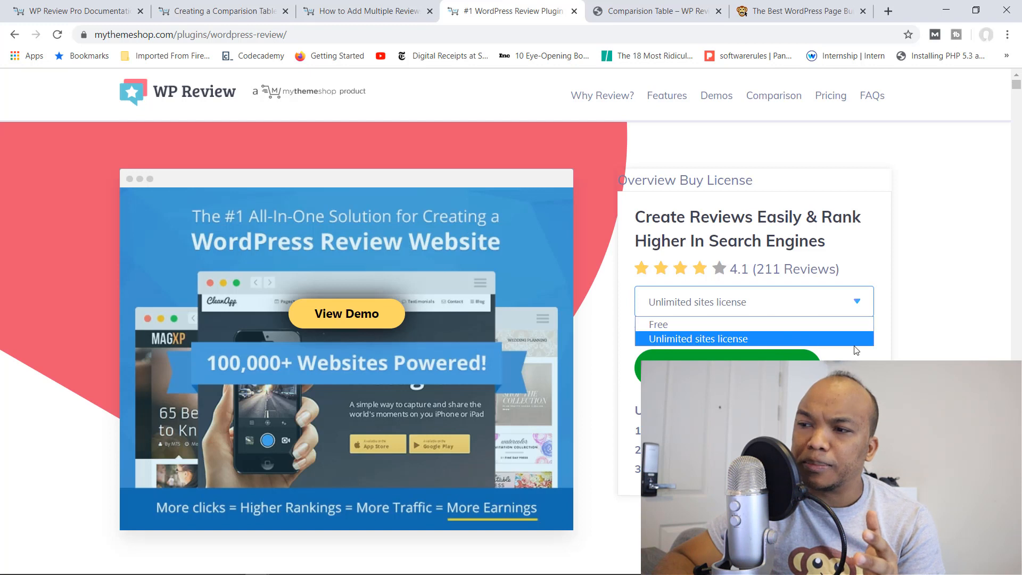
left_click(907, 356)
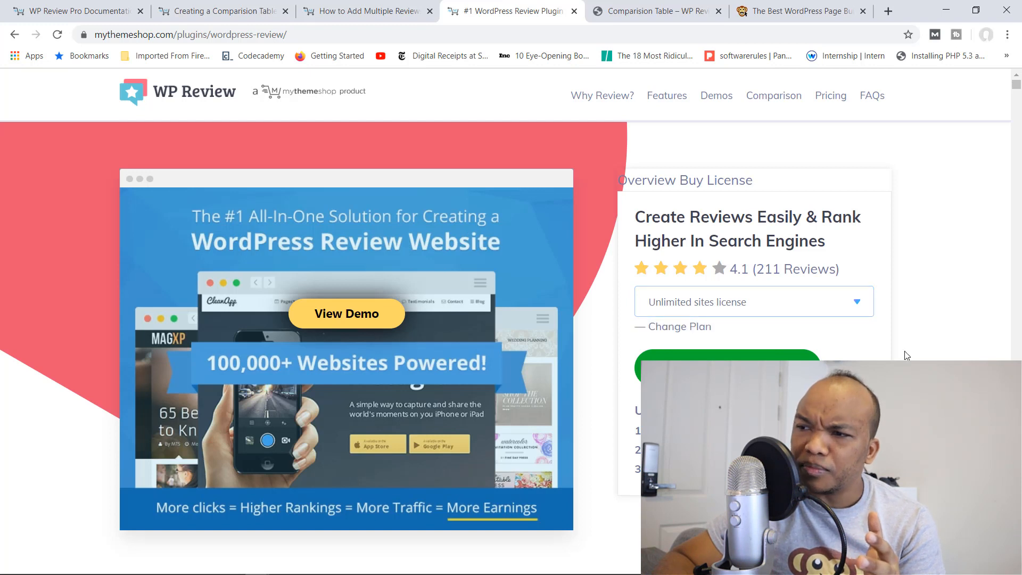
left_click(177, 95)
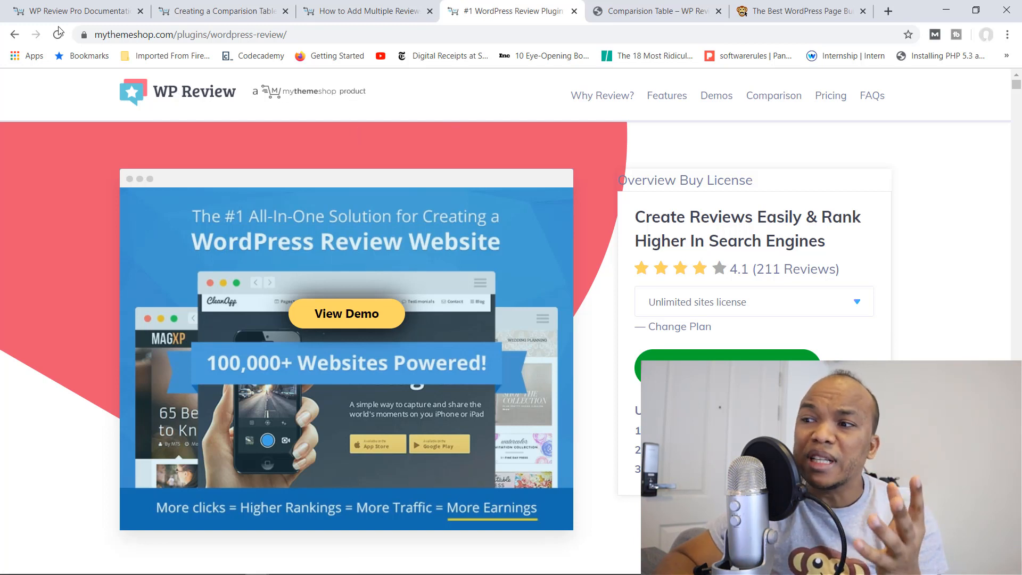
left_click(855, 312)
left_click(855, 312)
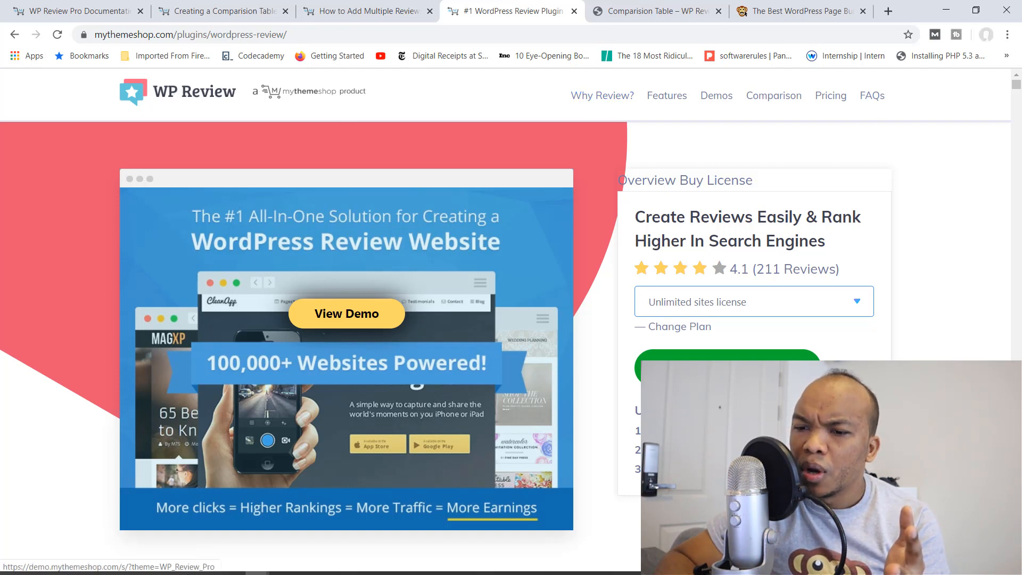
Step: Switch to the Brave browser and choose the License for 1 site plan on the WP Review plugin page
left_click(194, 569)
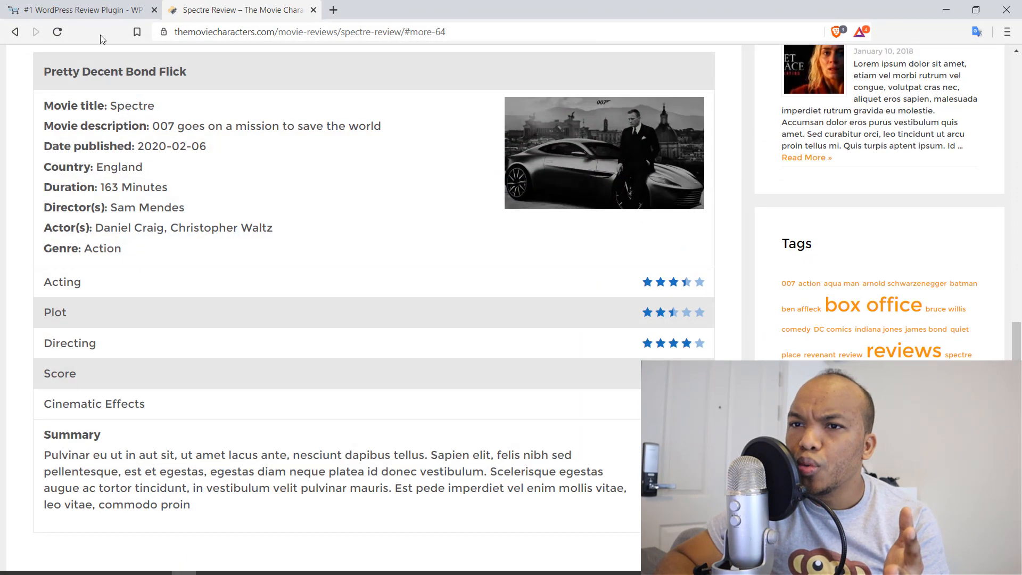
left_click(76, 4)
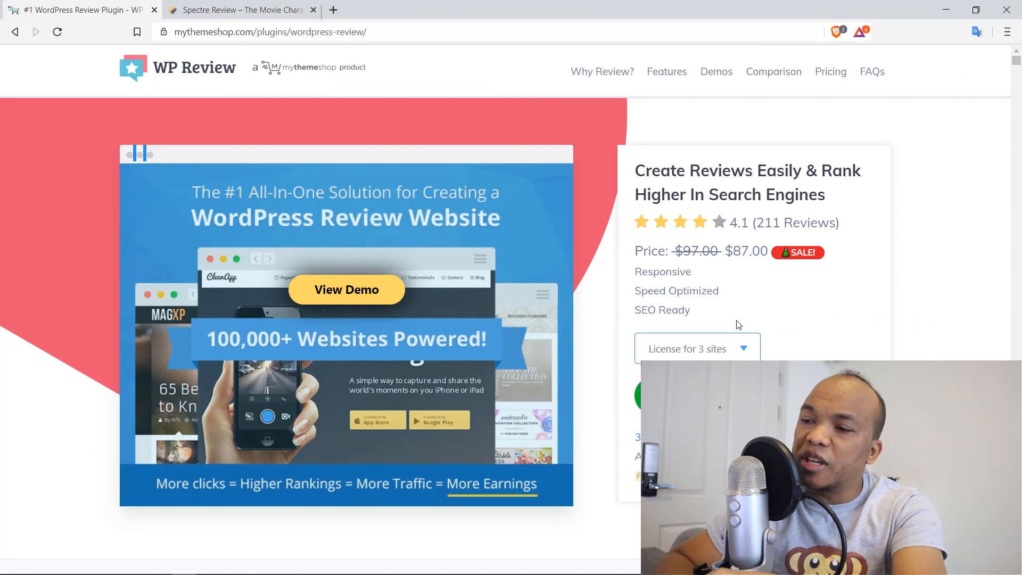
left_click(743, 359)
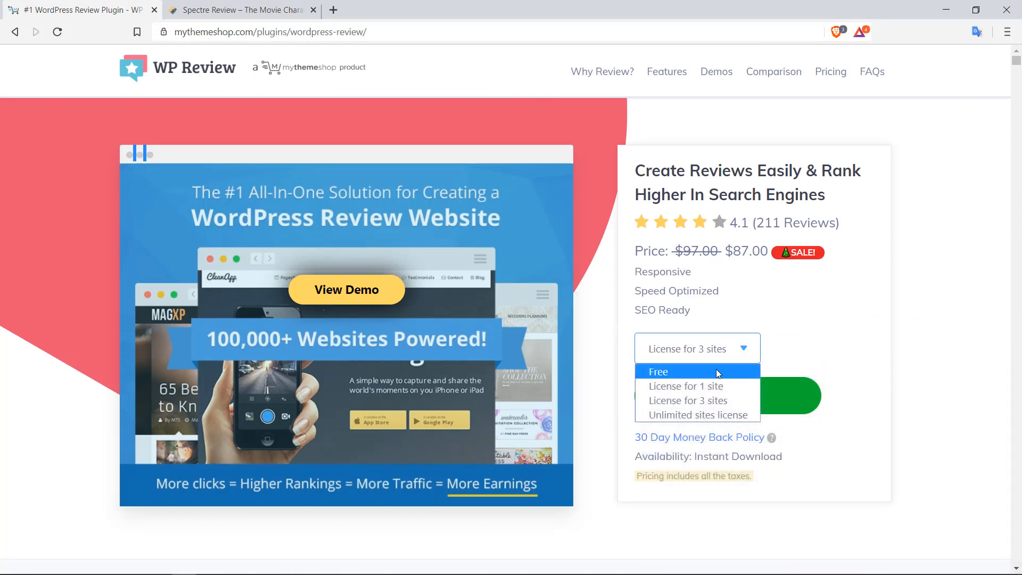
left_click(734, 392)
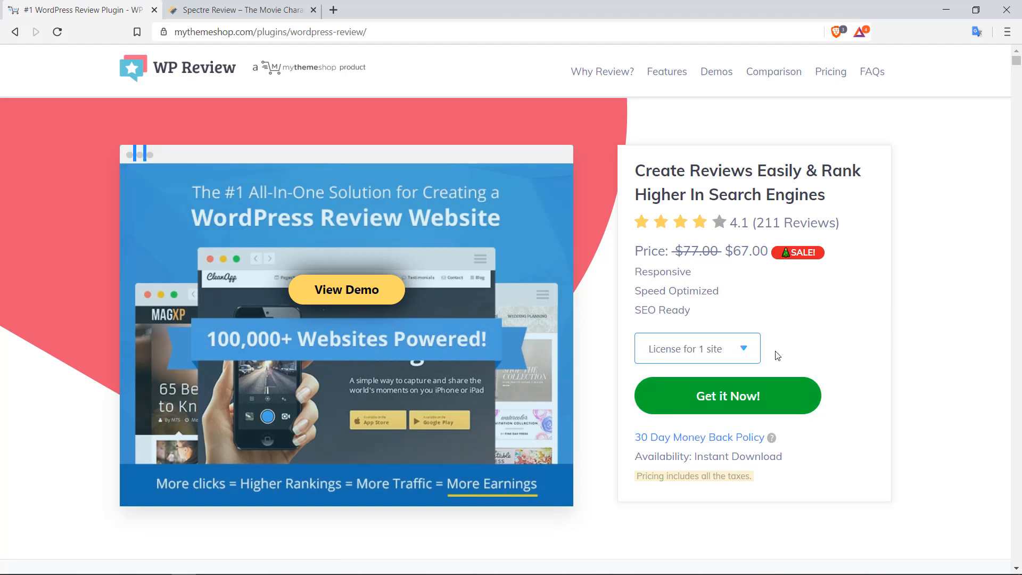